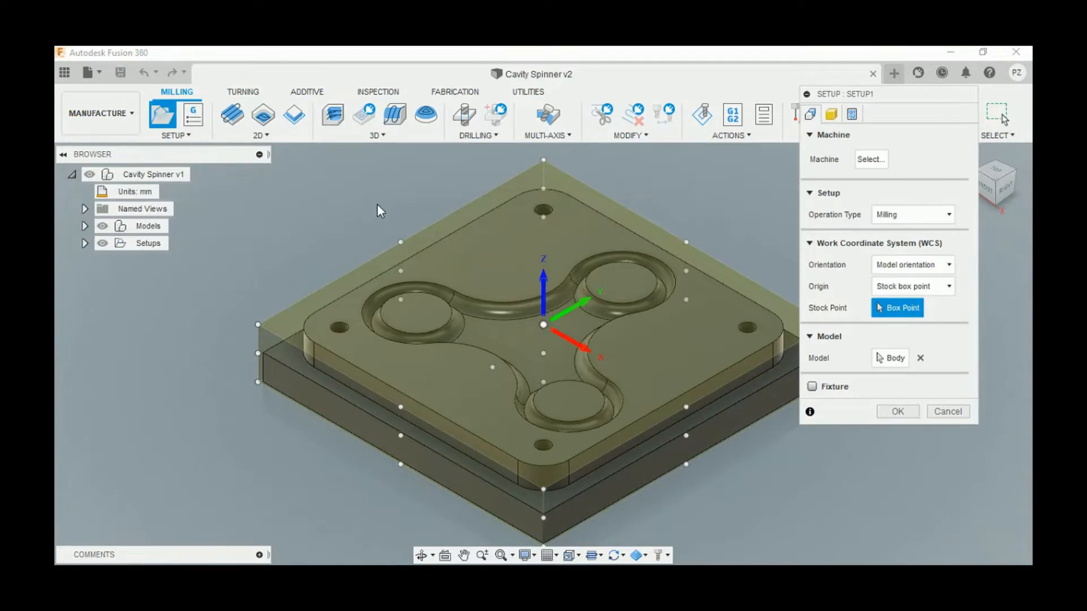
- Assign the Matsuura VX1500 from My machines as the machine for the setup
click(858, 163)
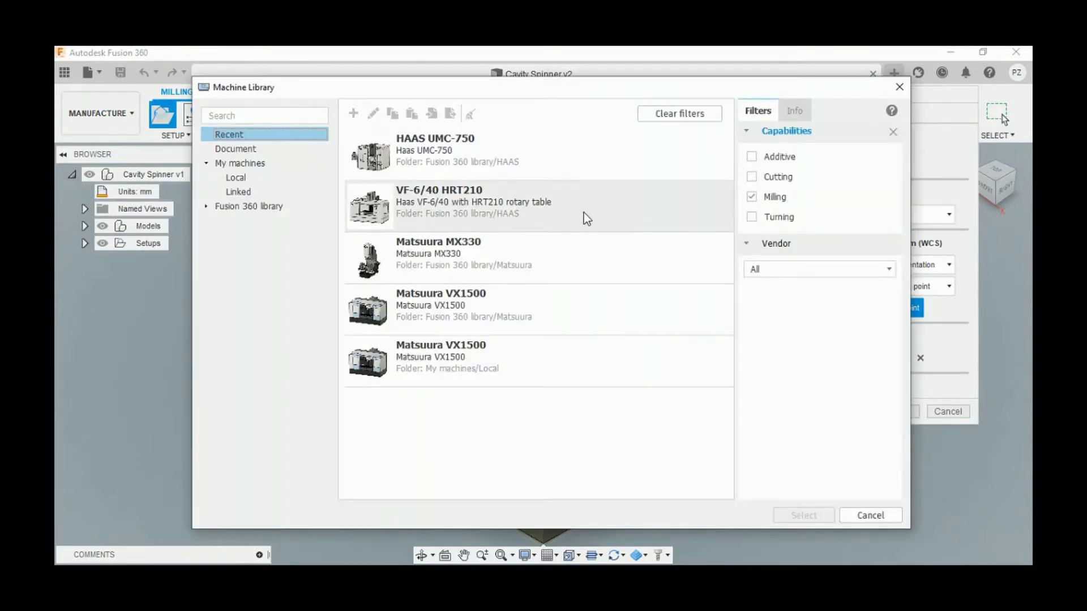
click(296, 206)
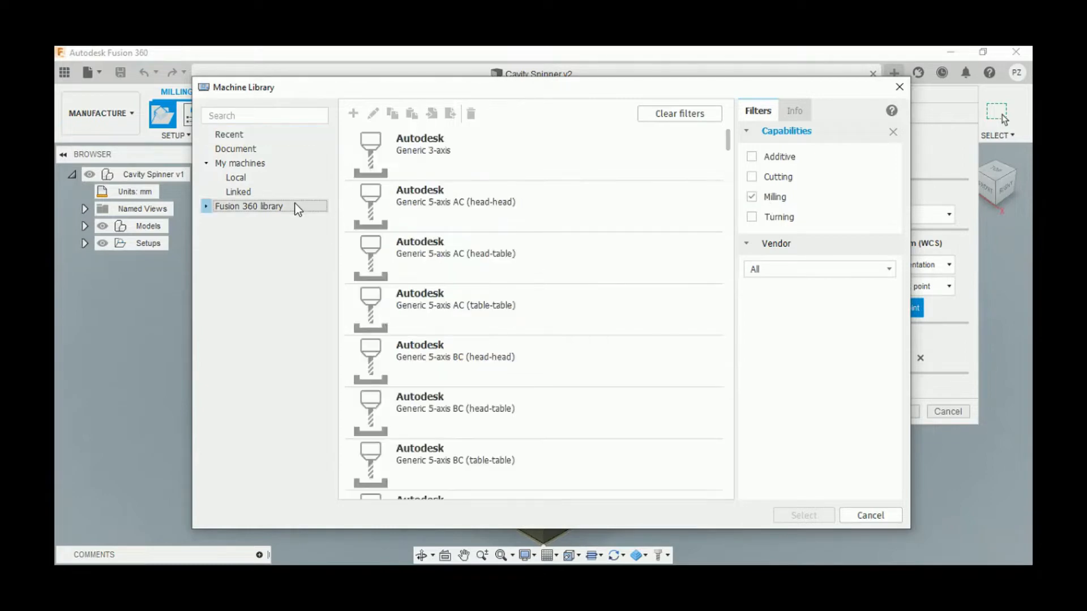
scroll(434, 226, down, 20)
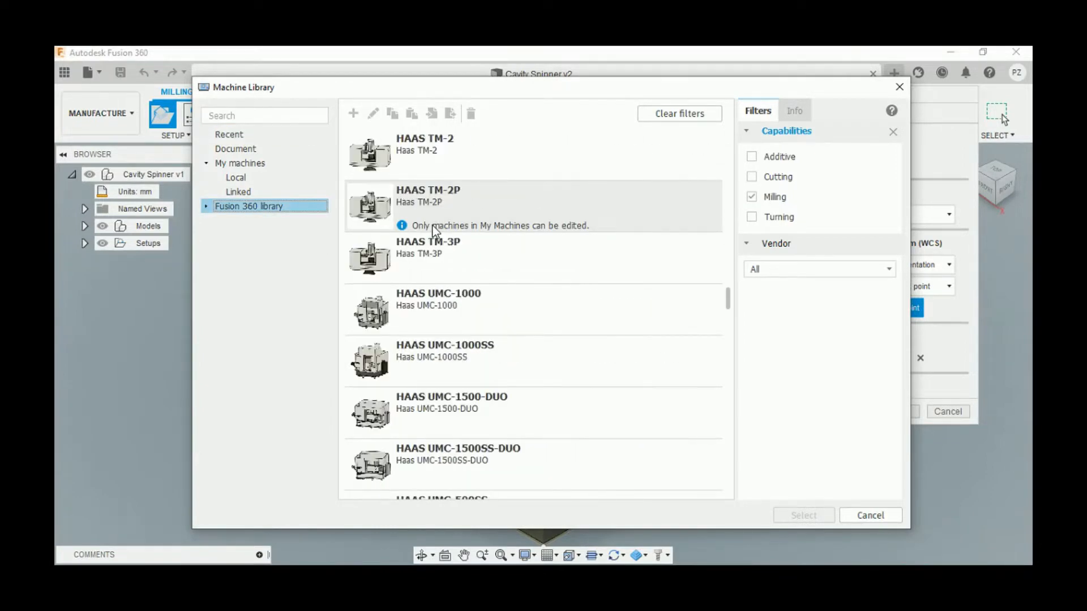
click(265, 162)
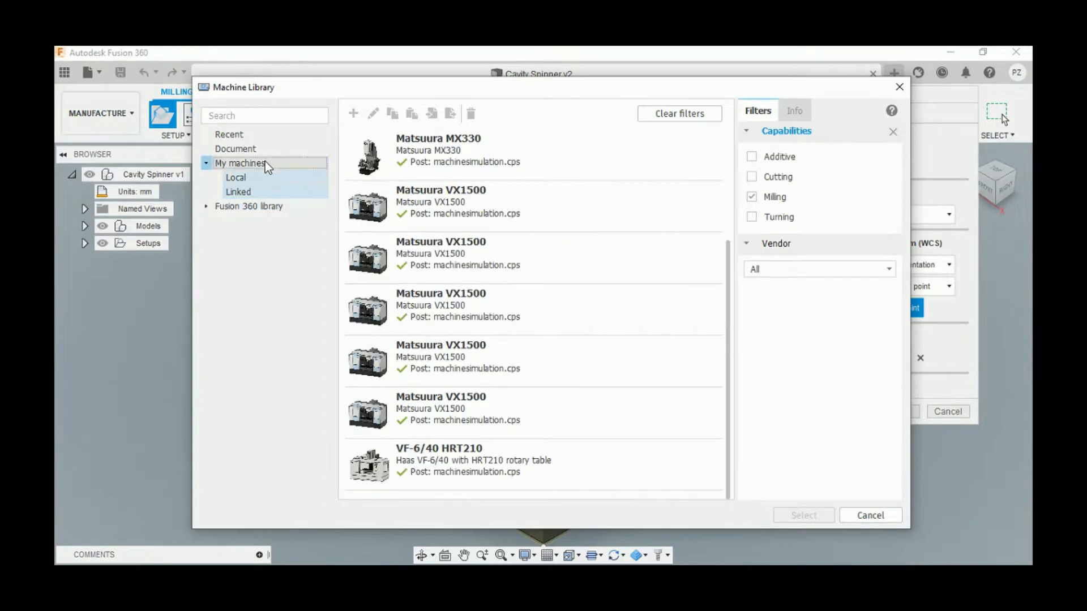
click(418, 208)
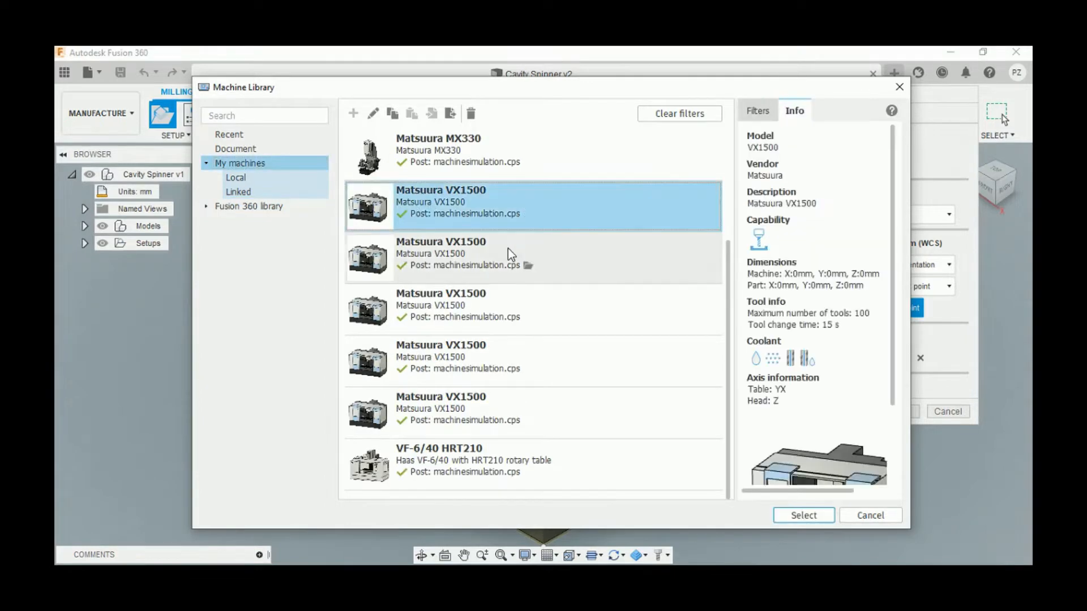
click(804, 514)
- Keep the Milling operation type and orient the WCS by Z axis/plane and X axis, using the model's top face for Z
click(900, 234)
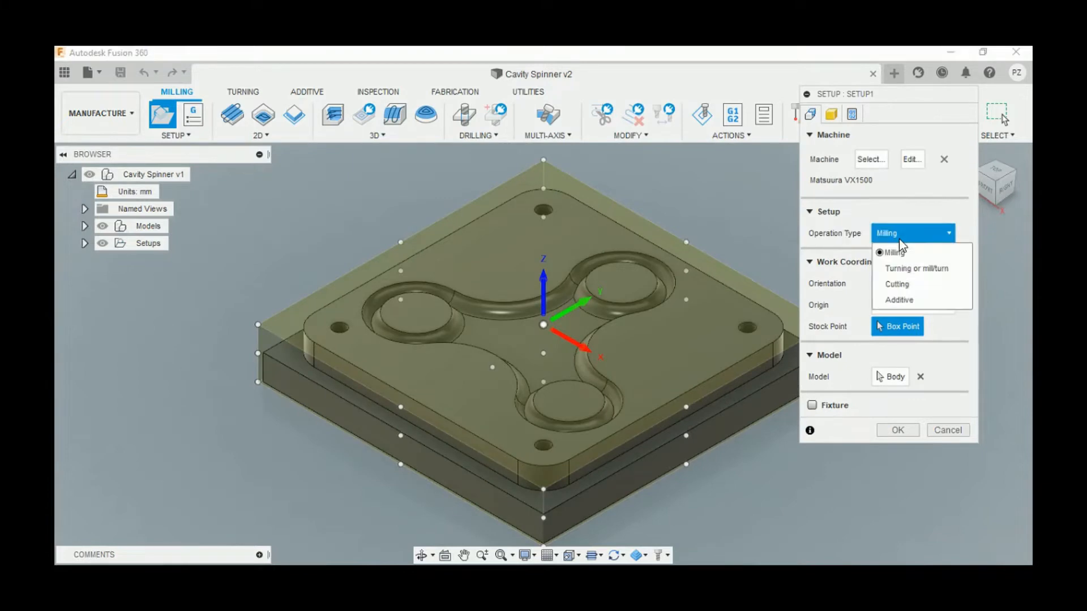
click(901, 249)
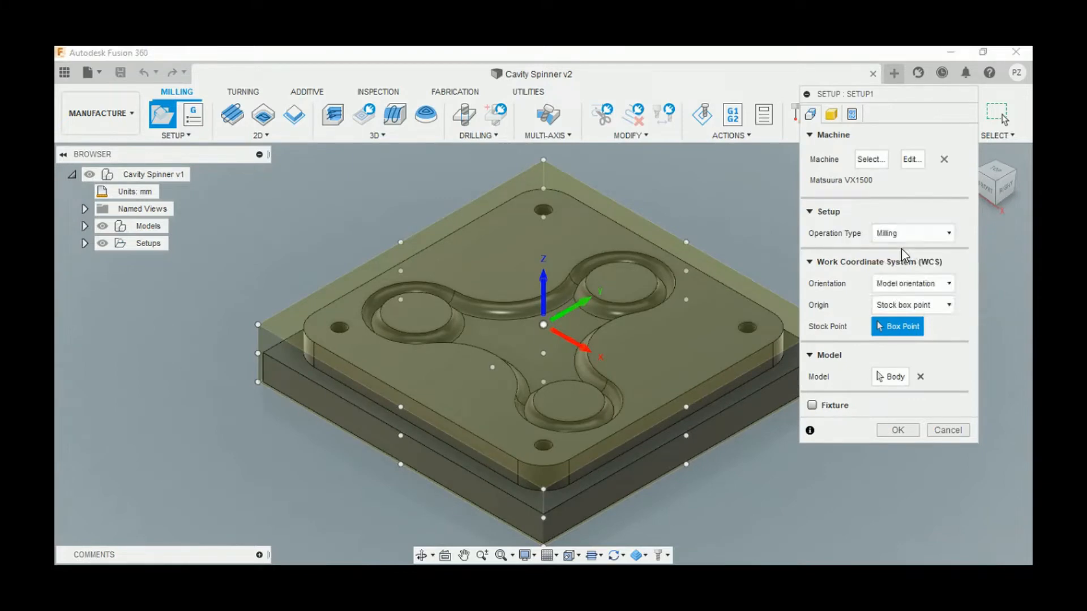
click(910, 283)
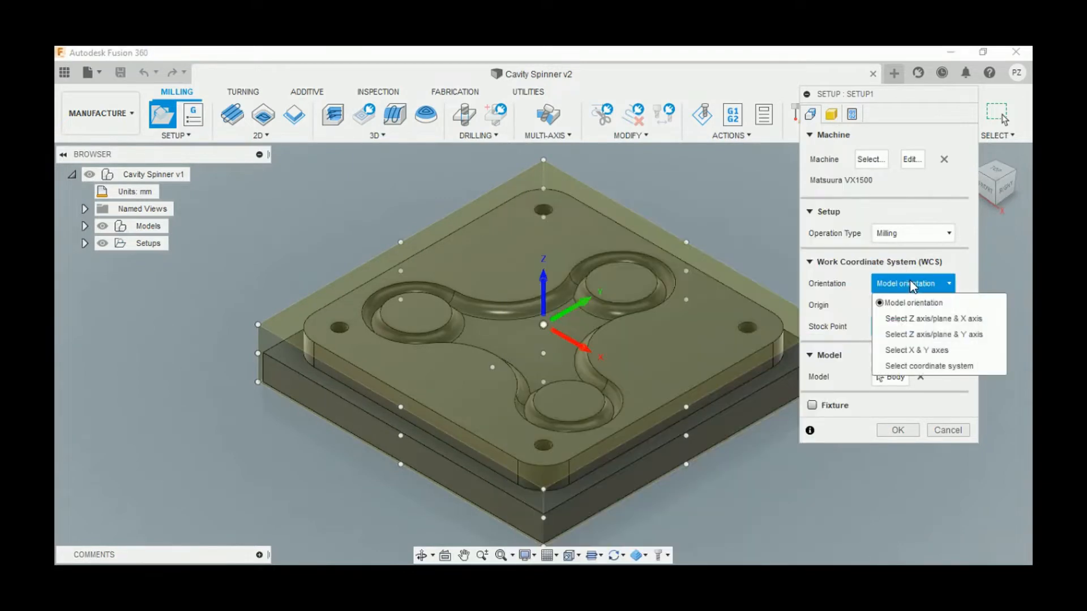
click(918, 319)
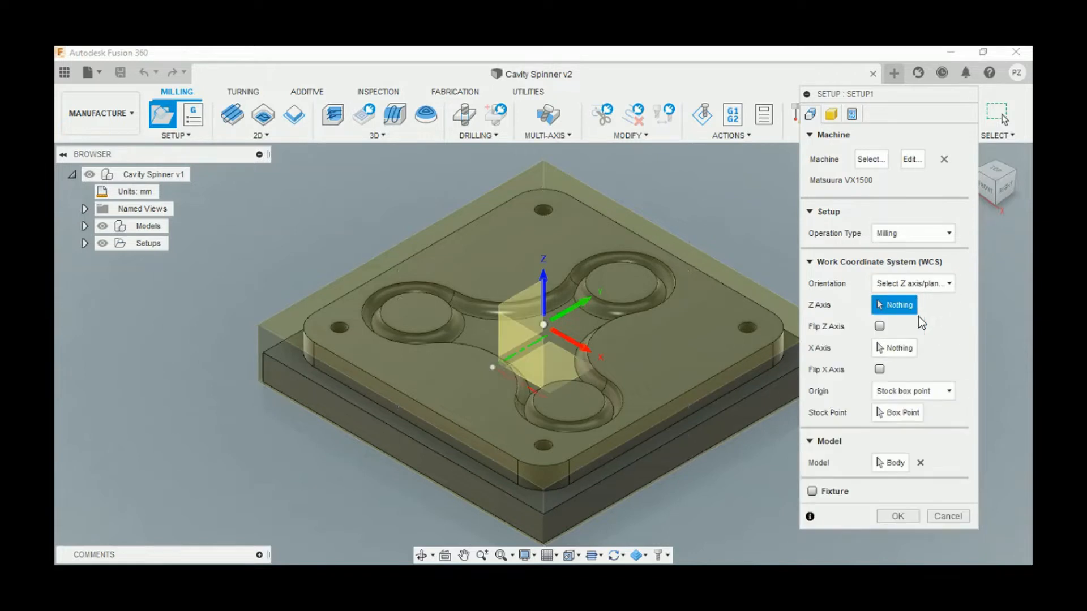
click(706, 326)
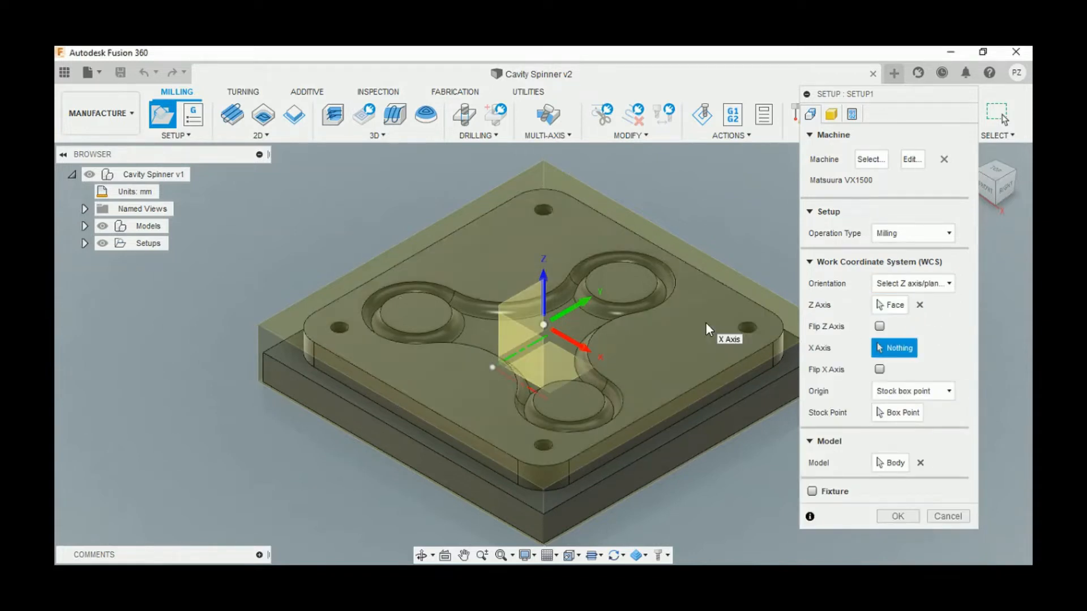
- Place the WCS origin on the stock box's upper corner point nearest the left hole
click(879, 396)
click(896, 458)
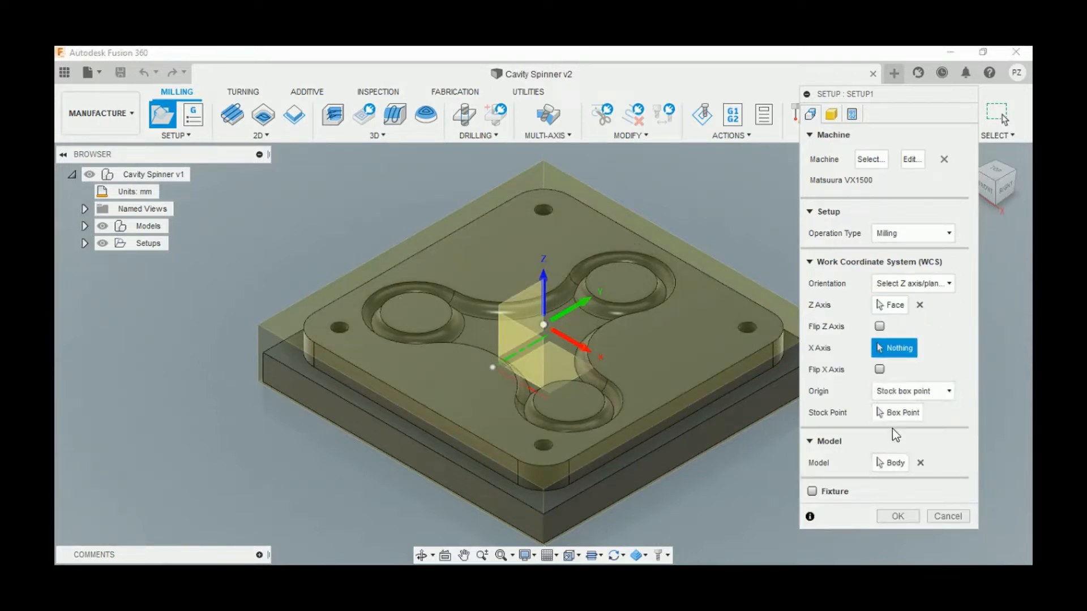
click(898, 413)
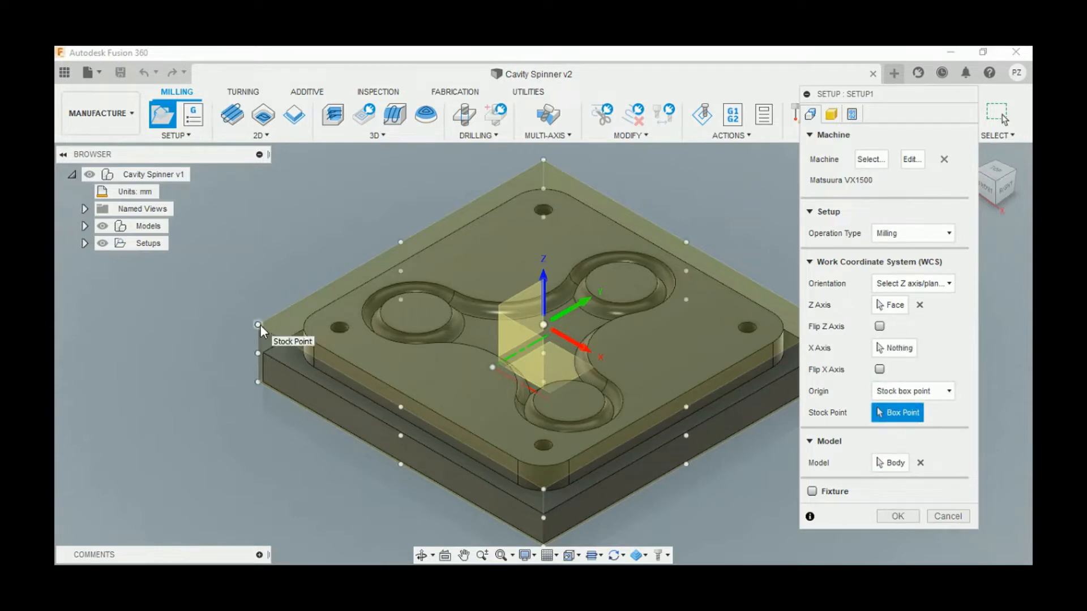
click(258, 325)
- Set the WCS origin to Selected point and place it at the corner hole on the part's left
click(892, 391)
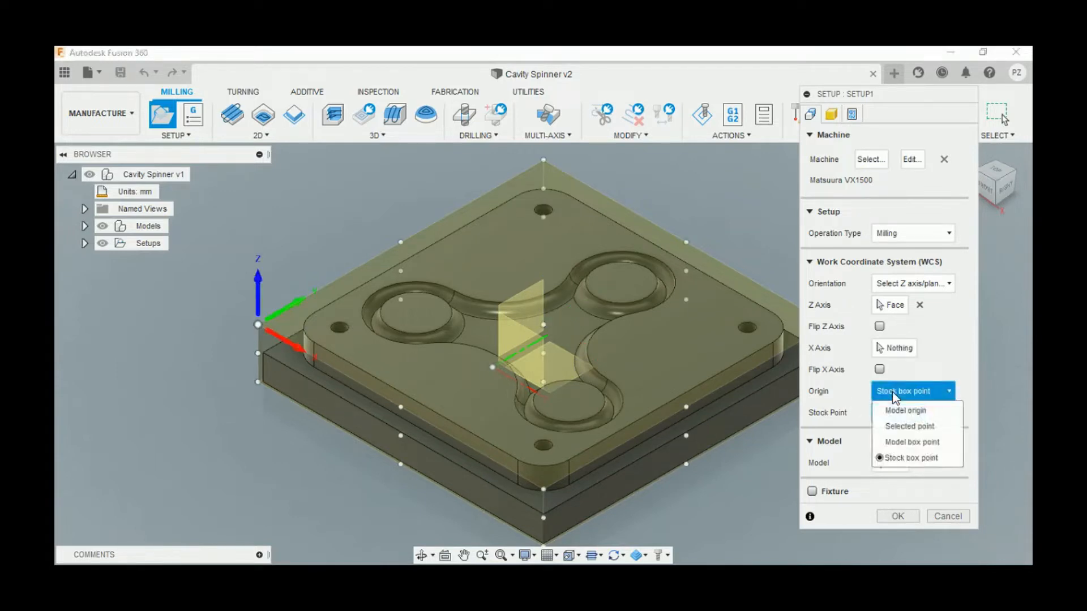
click(902, 426)
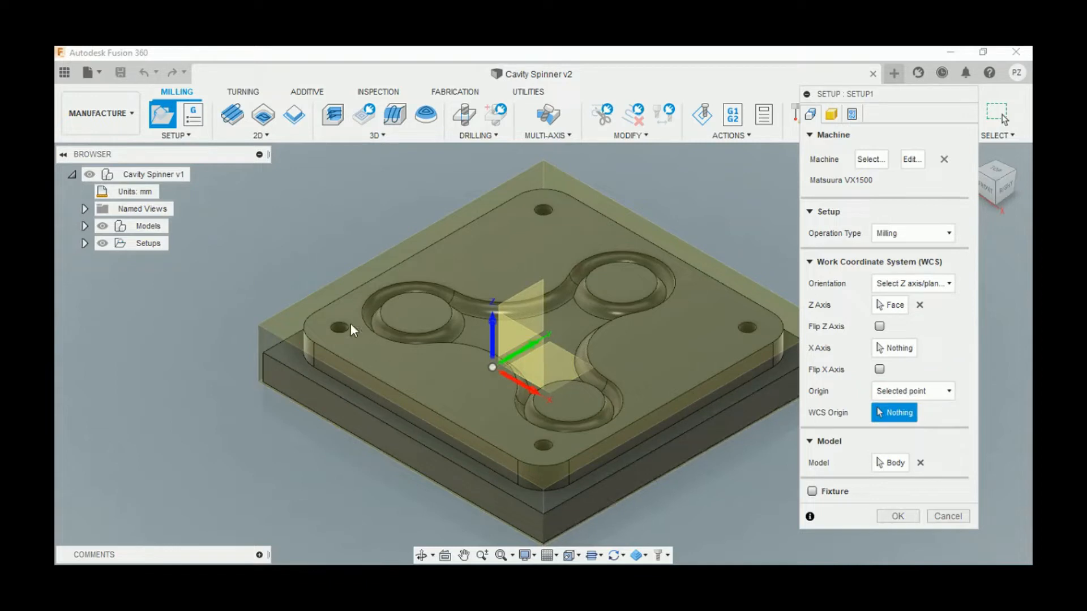
click(335, 332)
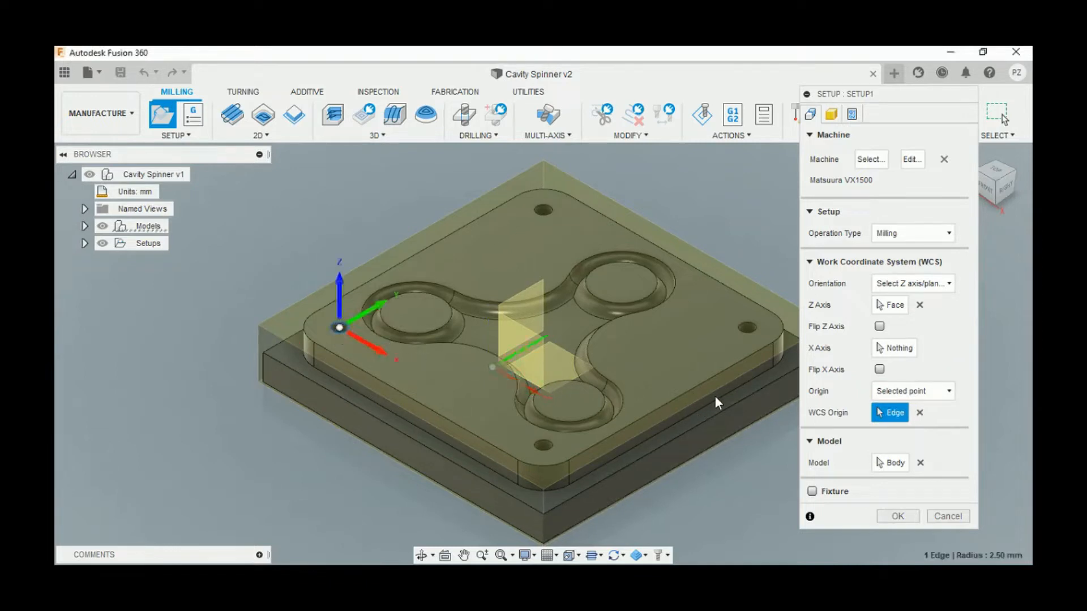
- Define the stock as a Relative size box and view the part from the front
click(837, 120)
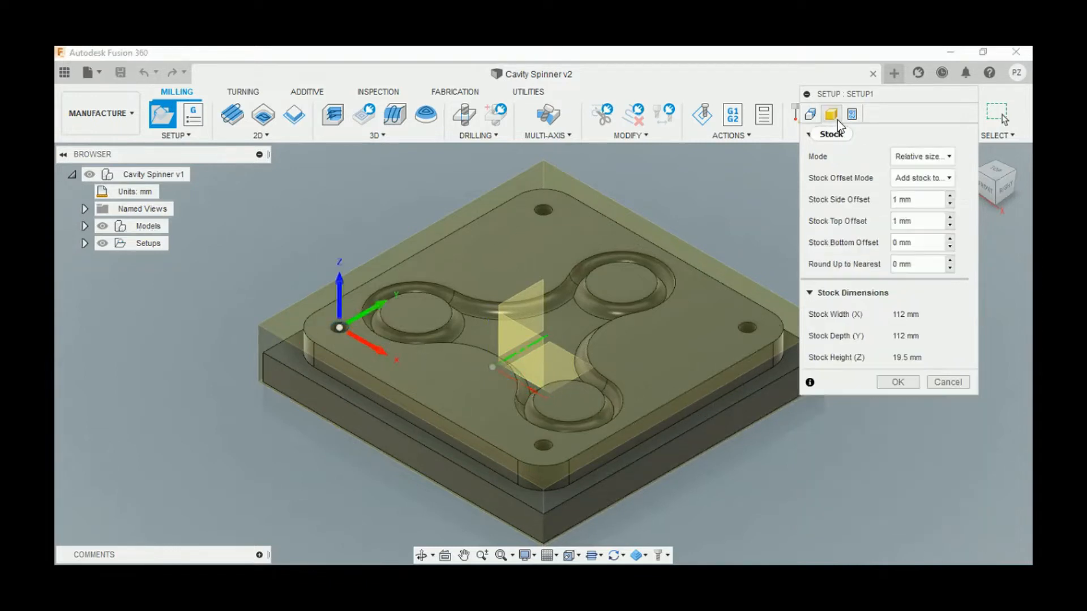
click(931, 157)
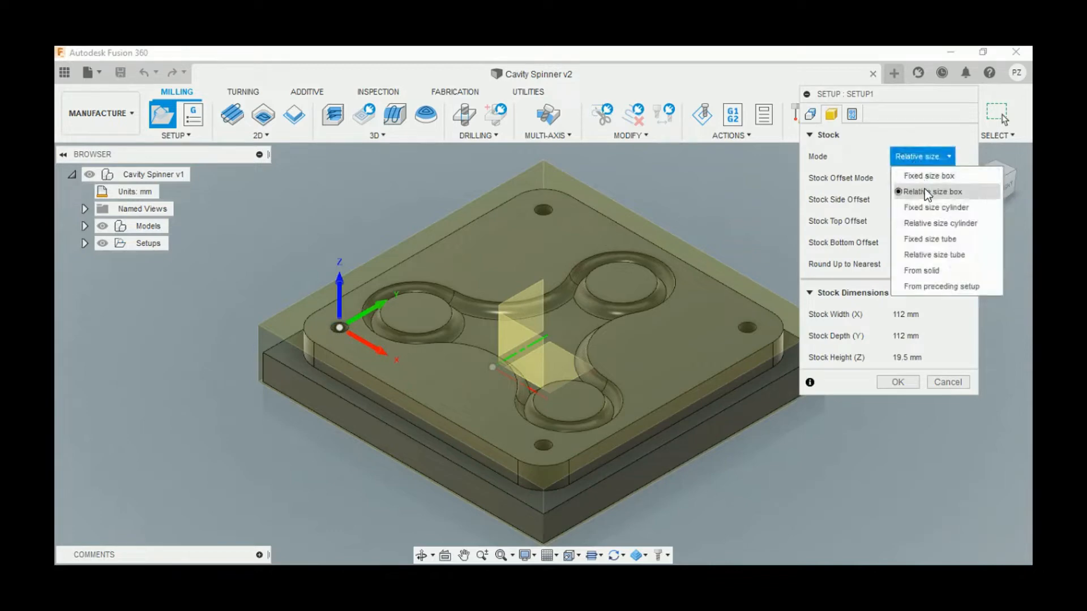
click(925, 190)
click(987, 184)
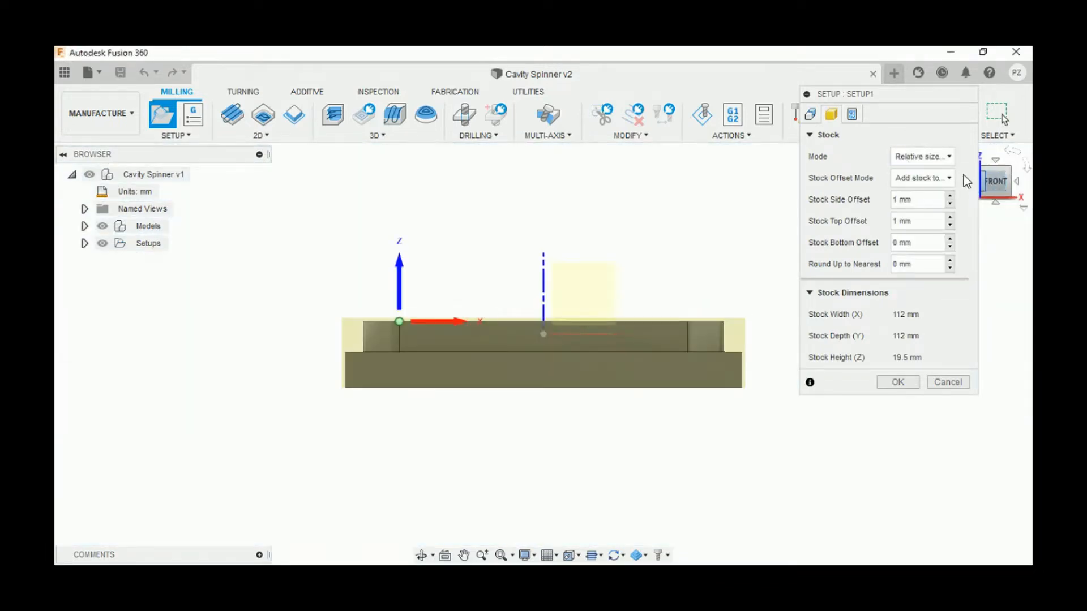
- Try the Fixed size box stock mode and switch back to Relative size box
click(929, 157)
click(942, 176)
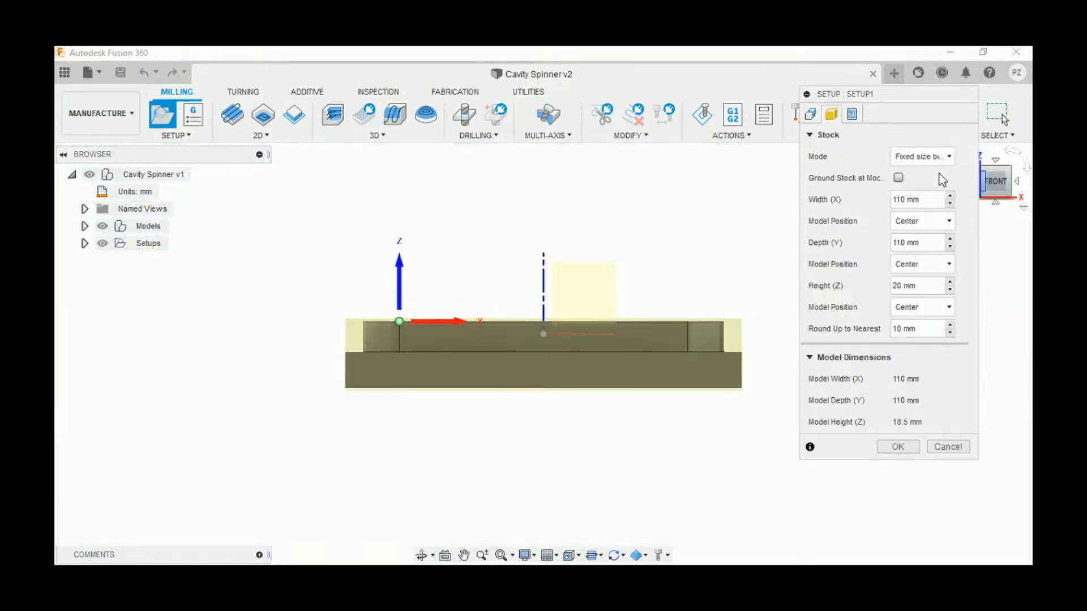
scroll(700, 345, up, 3)
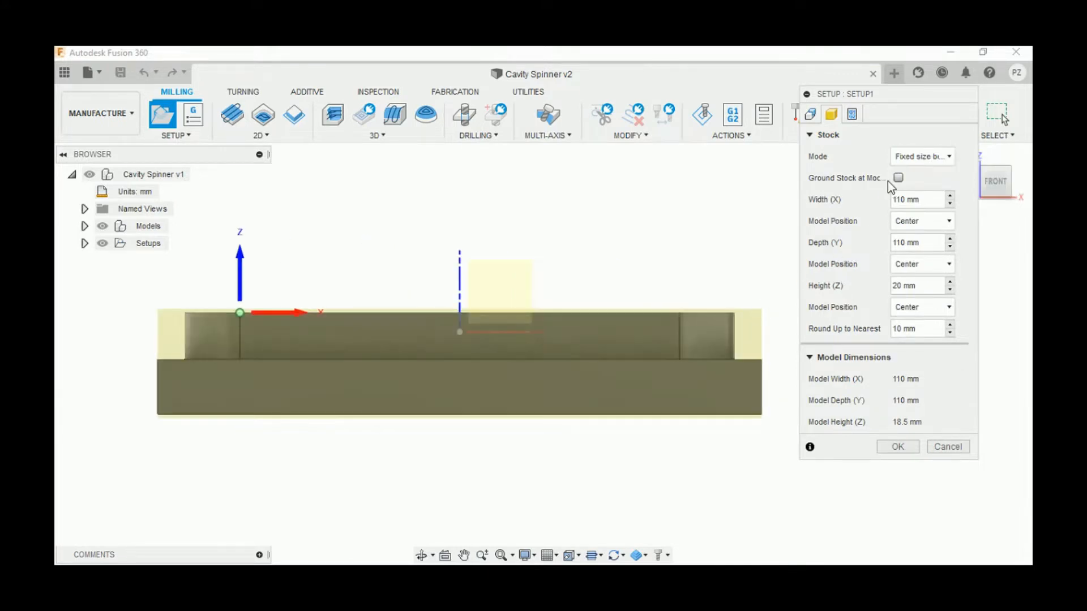
click(898, 158)
click(909, 190)
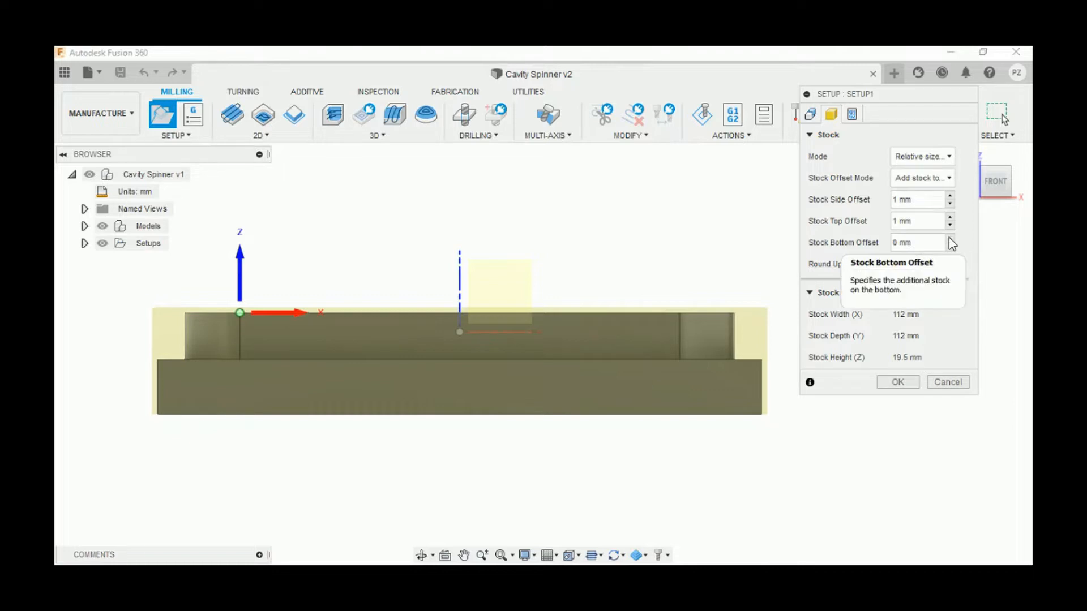
- Set the stock top offset to 1 mm and side offset to 0 mm, and finish the setup
click(949, 219)
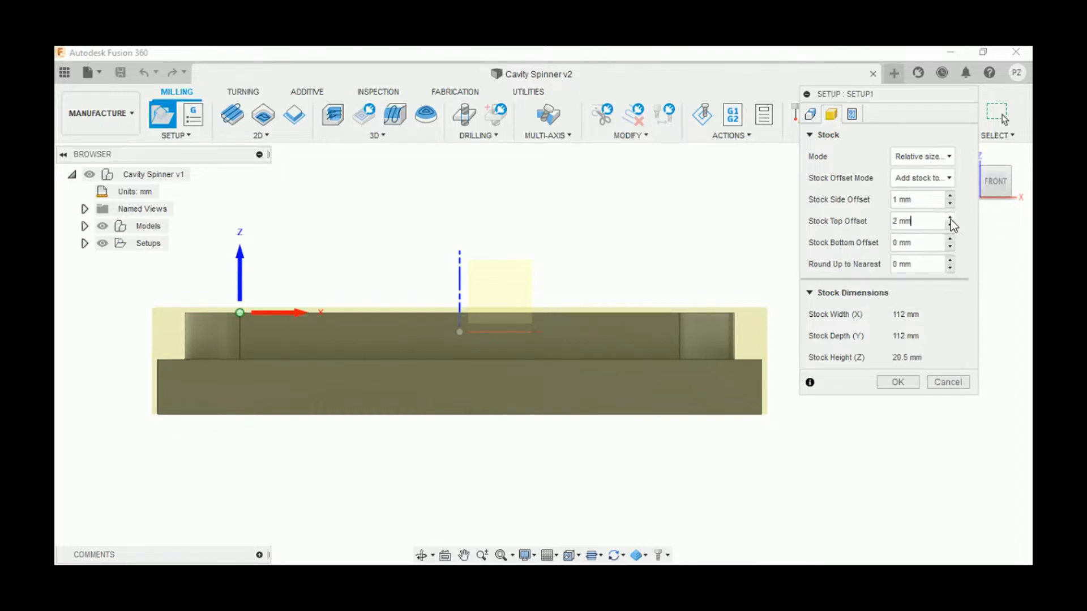
click(950, 225)
click(950, 196)
click(949, 203)
click(949, 203)
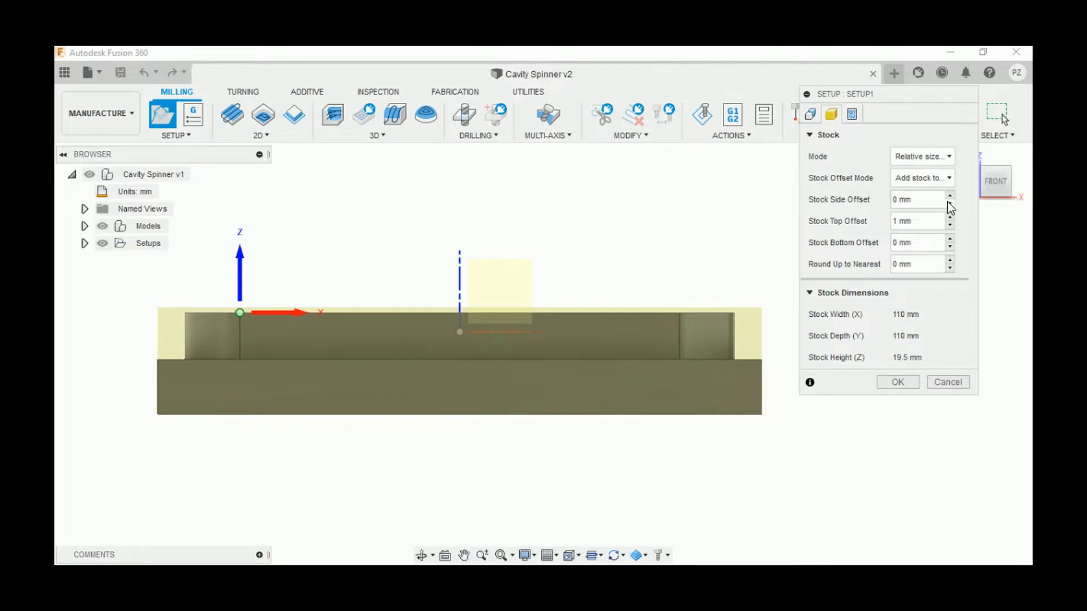
click(899, 383)
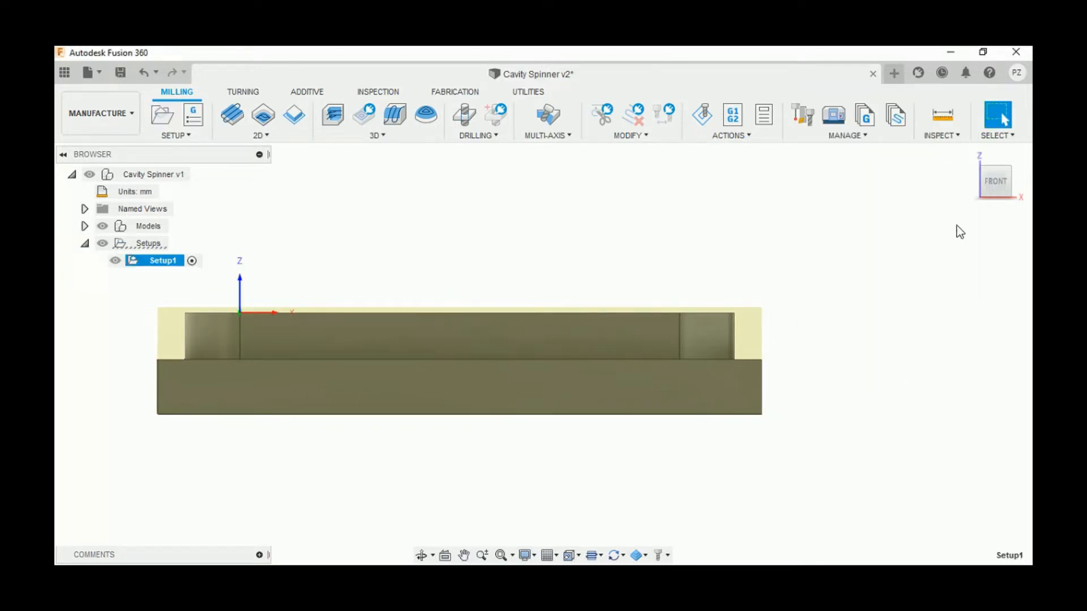
- Create a 2D Face operation using the 50 mm face mill from the Tutorial - Metric tools in the Fusion 360 Library
click(970, 156)
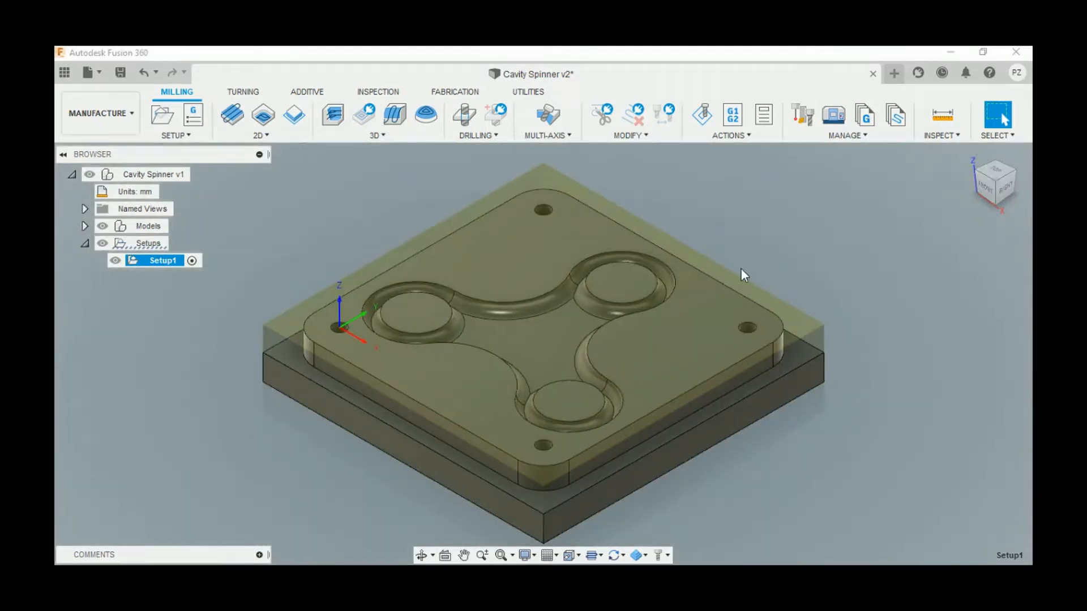
click(270, 136)
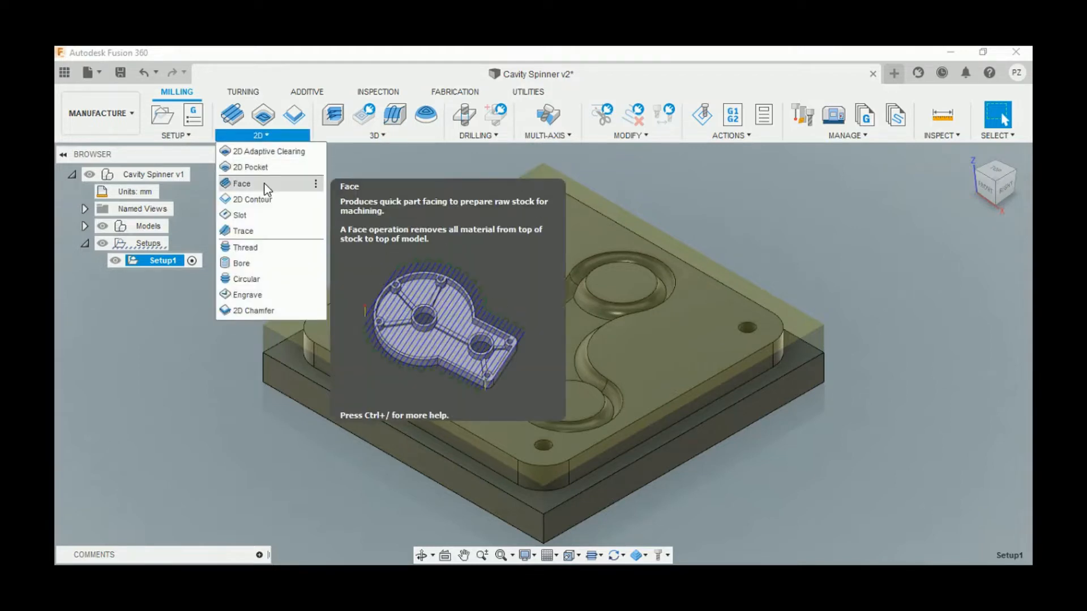
click(265, 185)
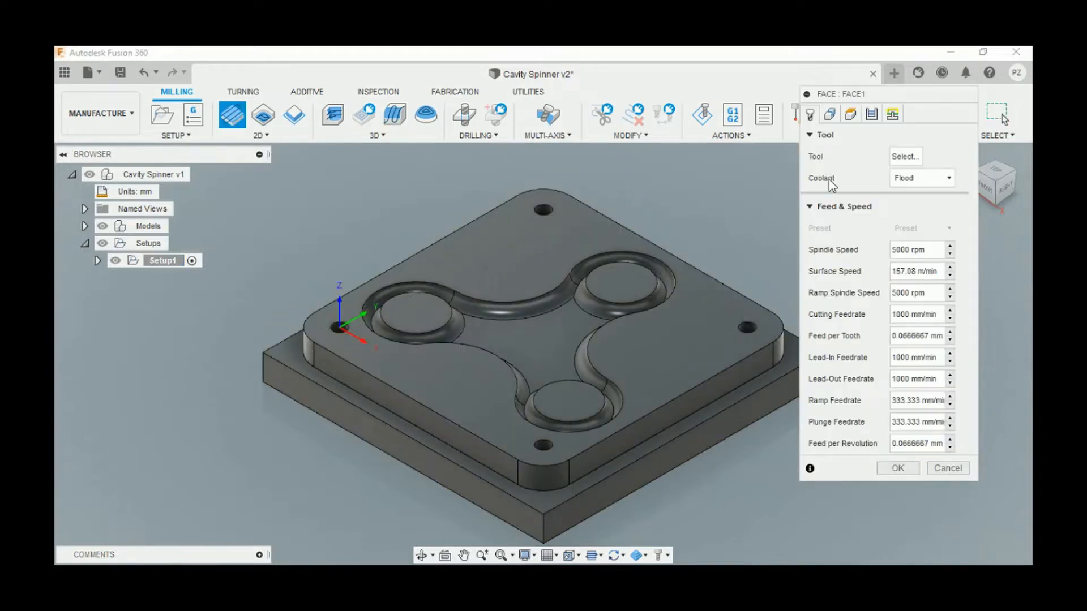
click(893, 158)
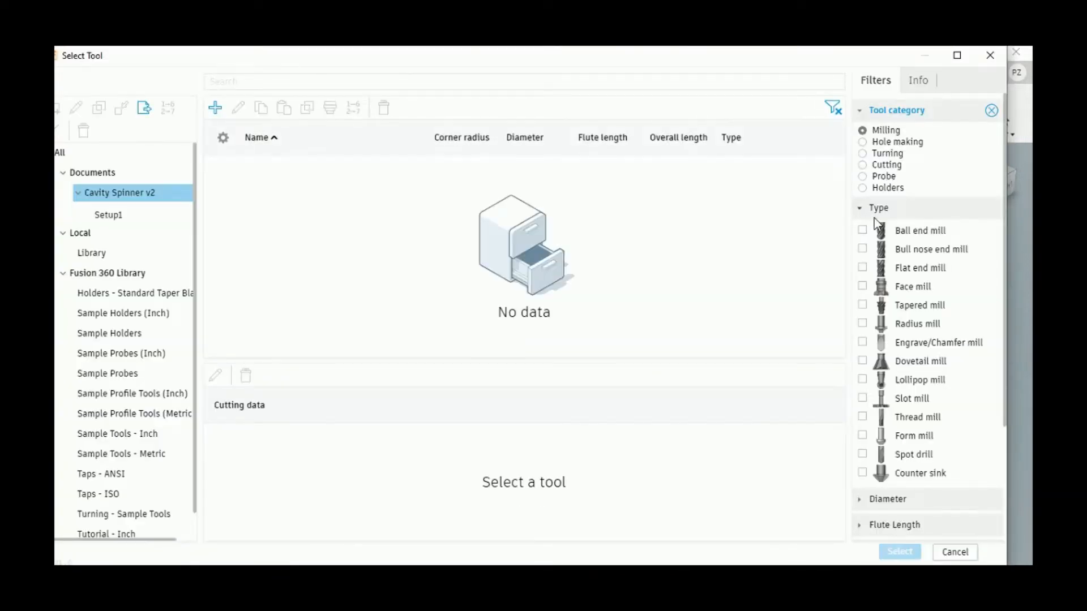
click(864, 286)
click(171, 279)
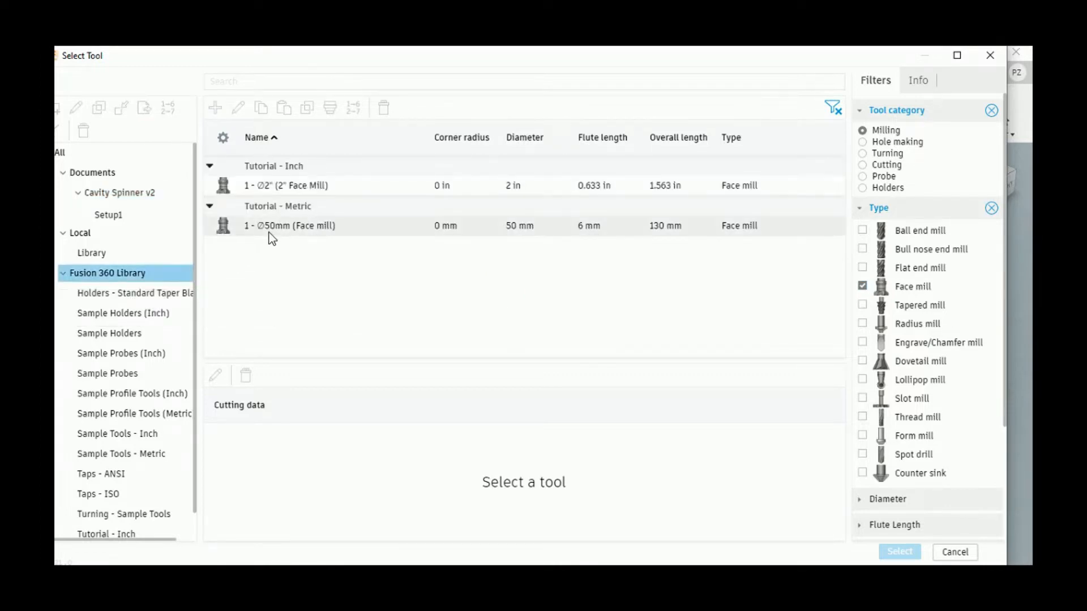
click(269, 232)
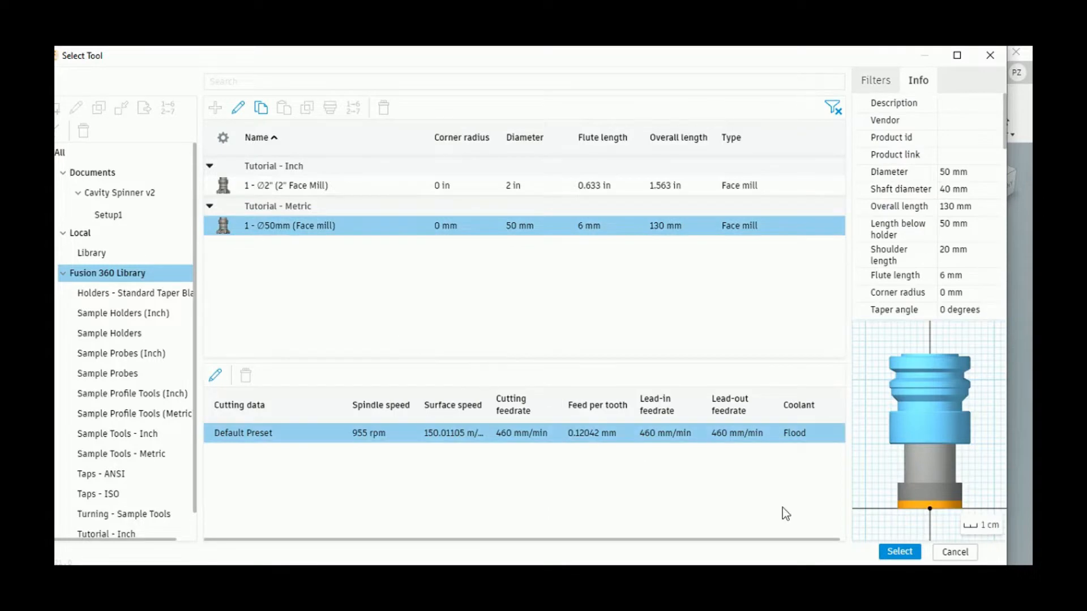
click(900, 552)
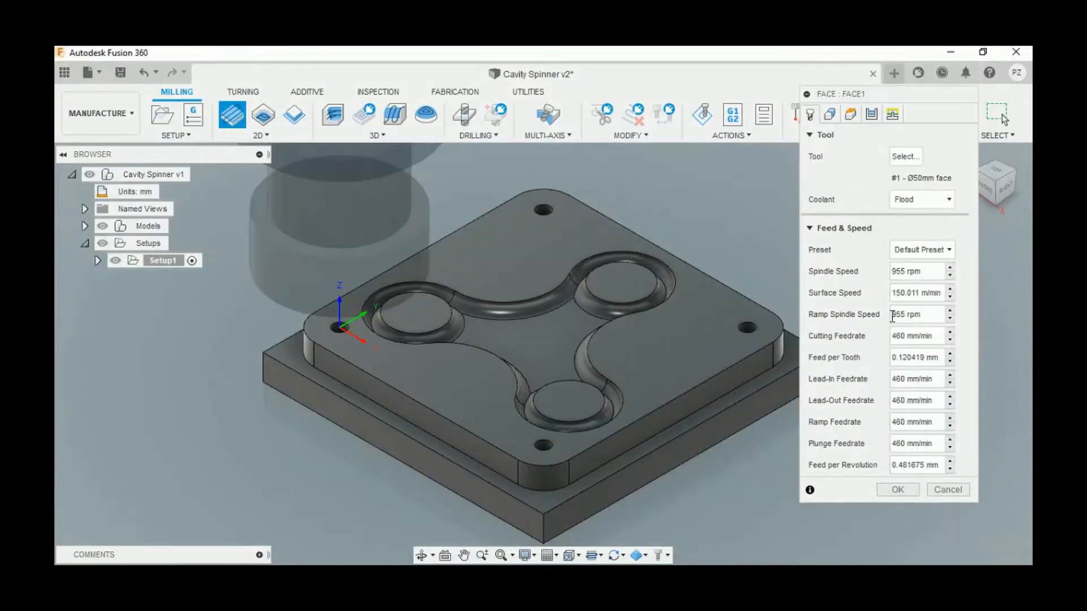
- Disable coolant for the face operation and open its height settings, leaving the stock selection empty
click(914, 204)
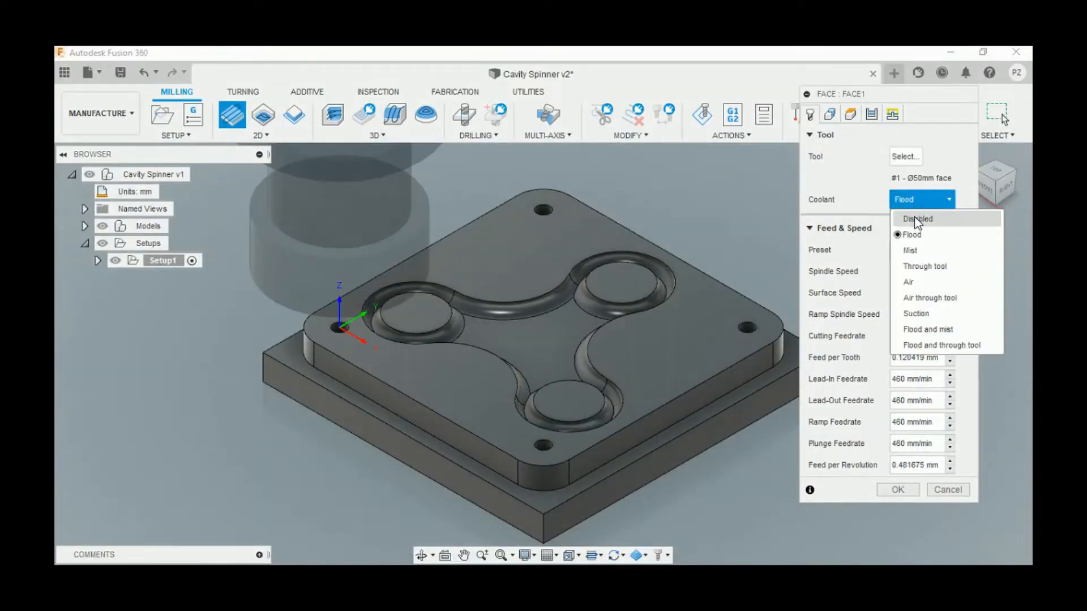
click(915, 215)
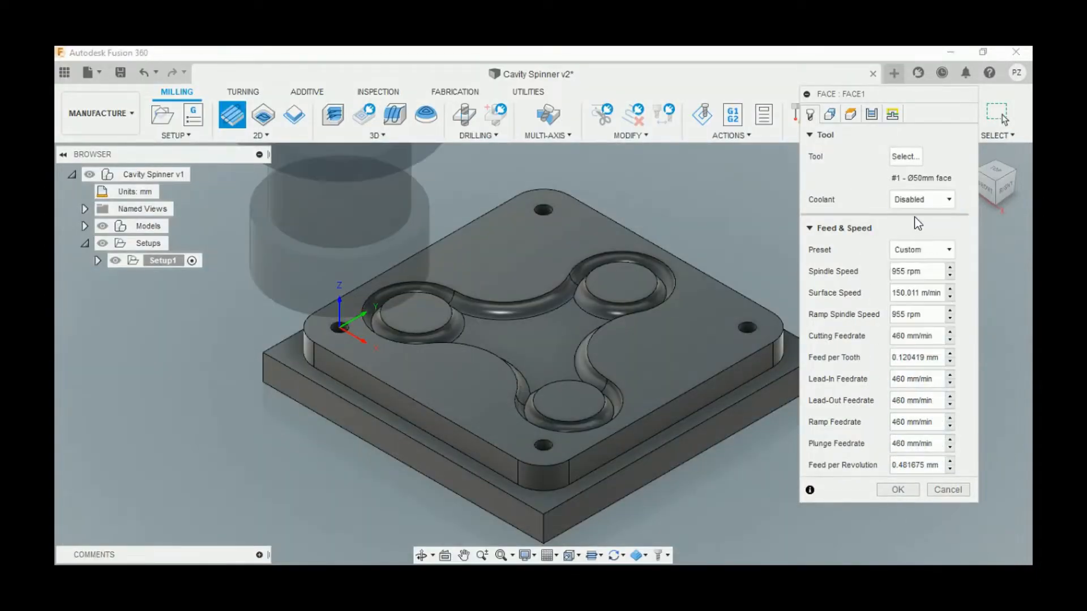
click(831, 115)
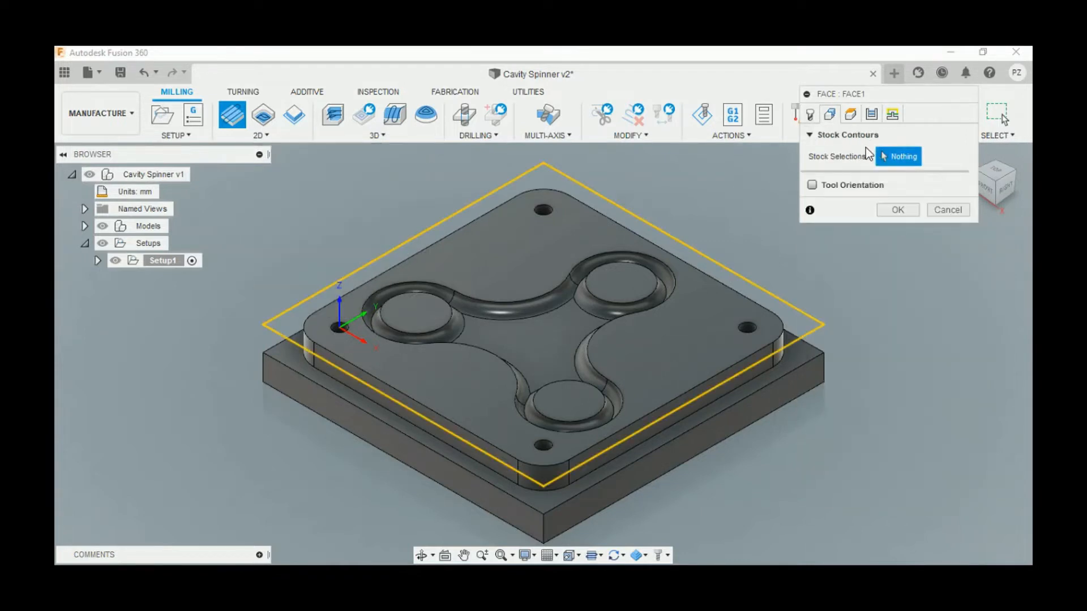
click(850, 117)
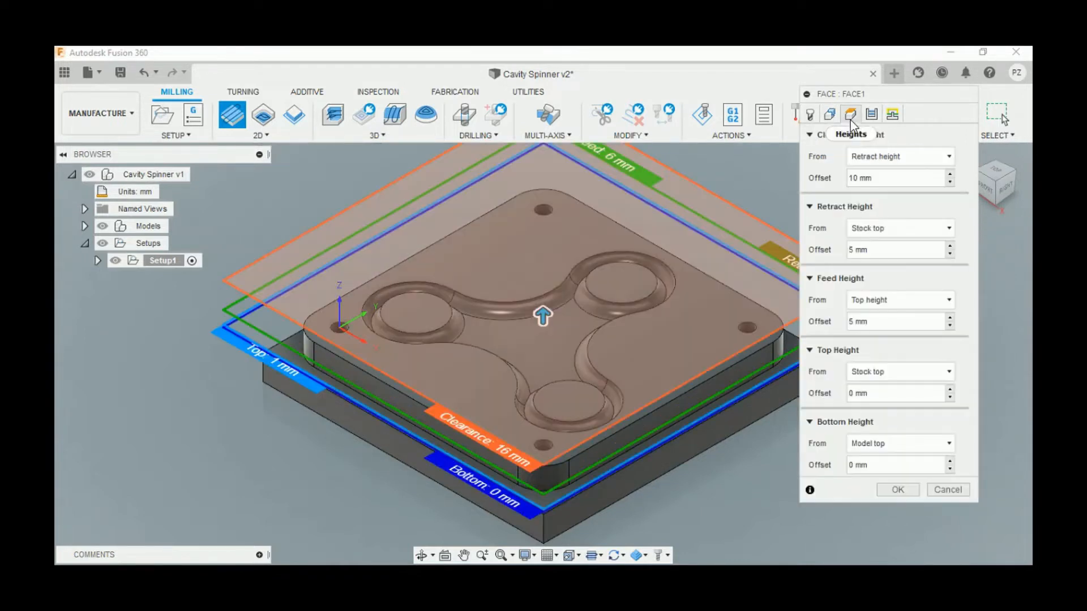
- Check the face operation's heights from the front, and enable multiple depths with a 0.5 mm maximum stepdown and both sides machining
click(985, 188)
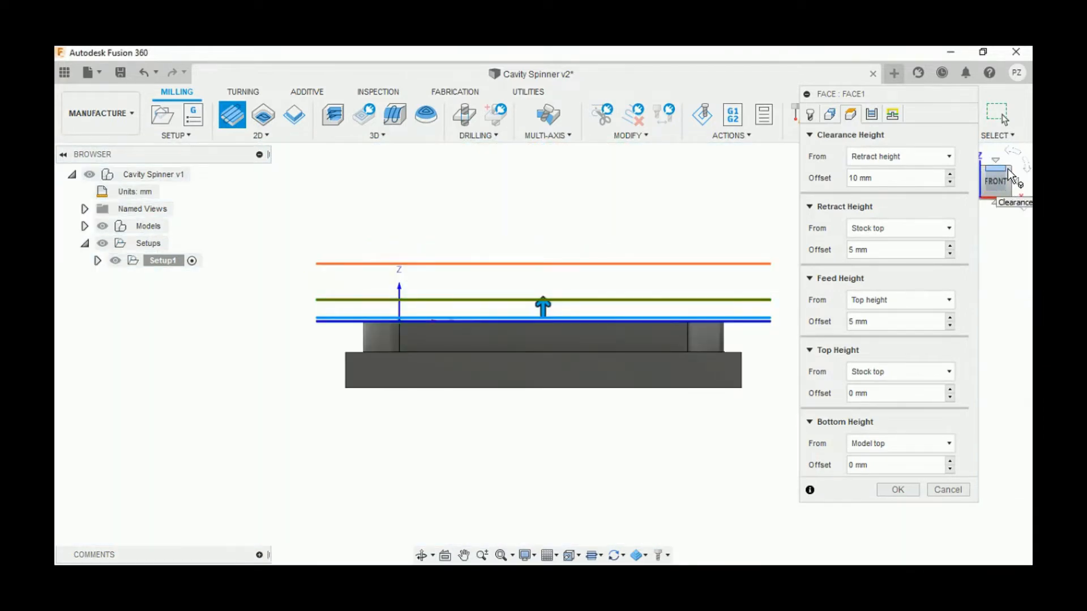
click(1010, 173)
click(872, 116)
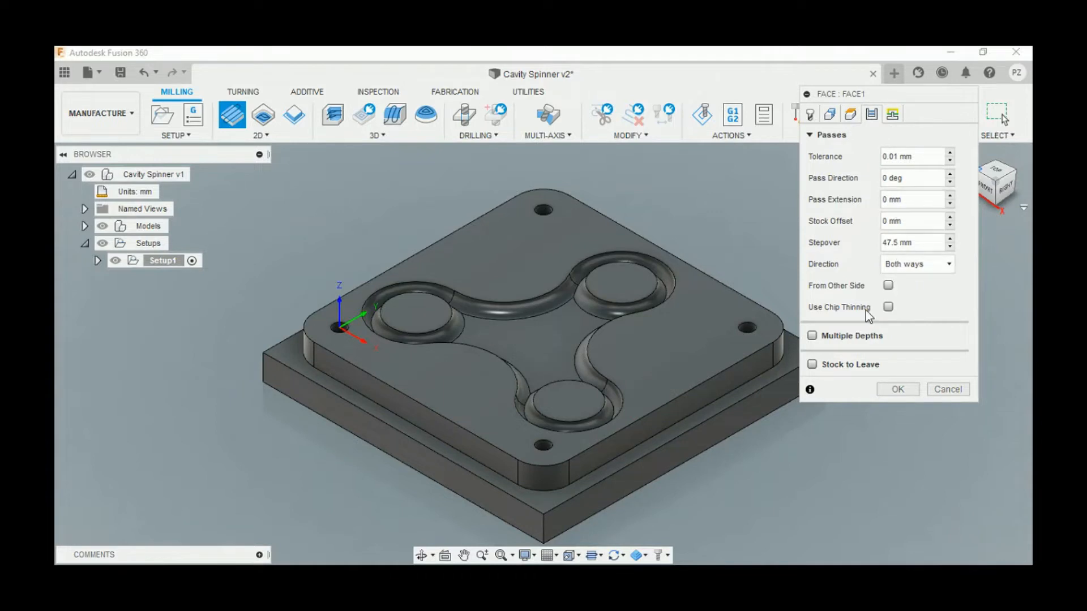
click(813, 336)
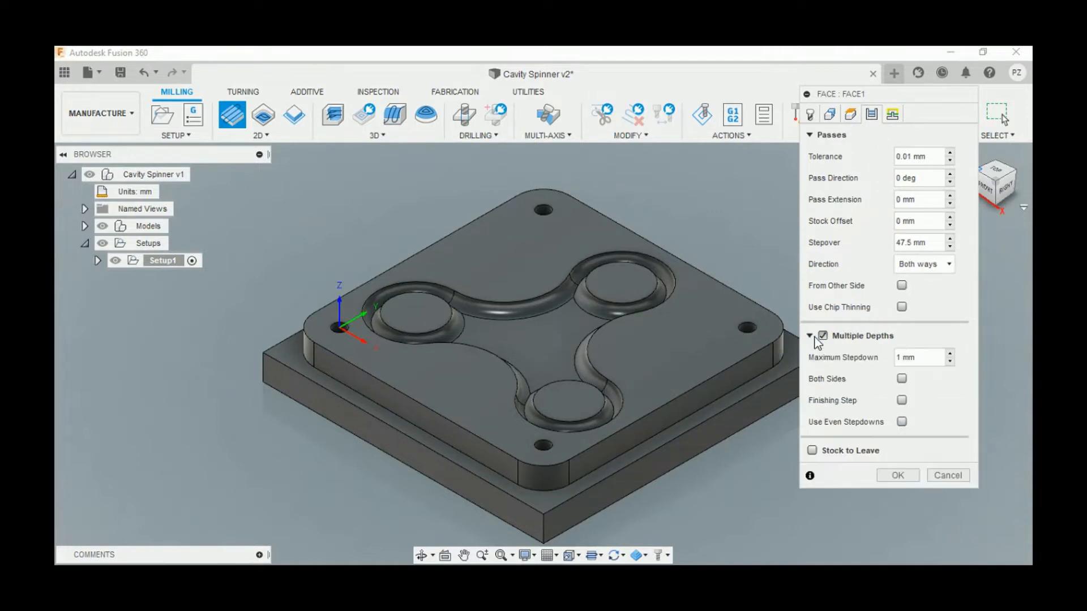
key(BackSpace)
click(902, 379)
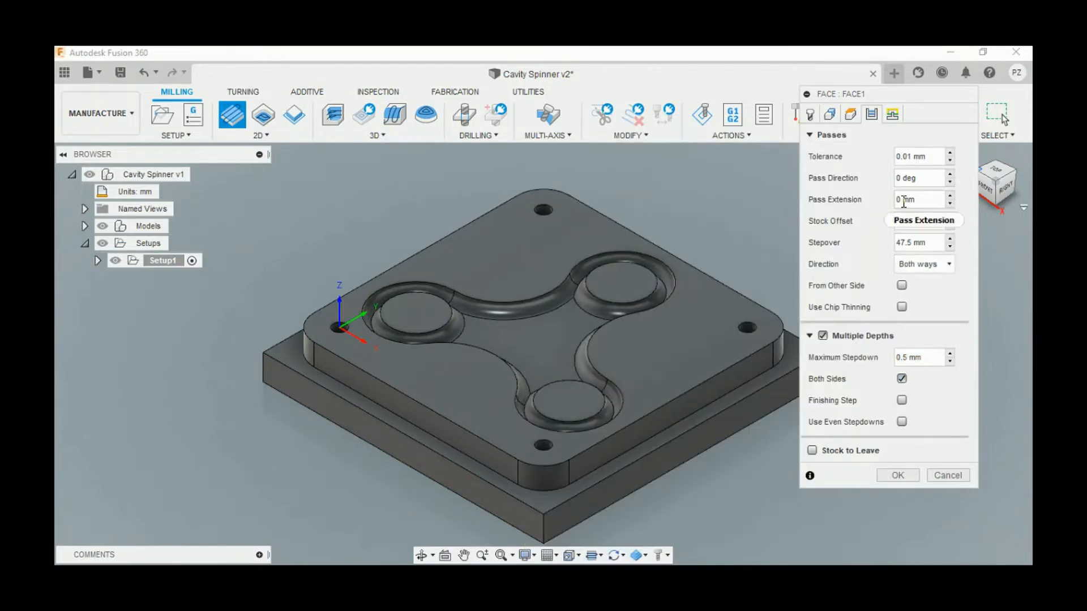
- Set the face operation's pass extension to 25 mm and generate the toolpath
click(899, 202)
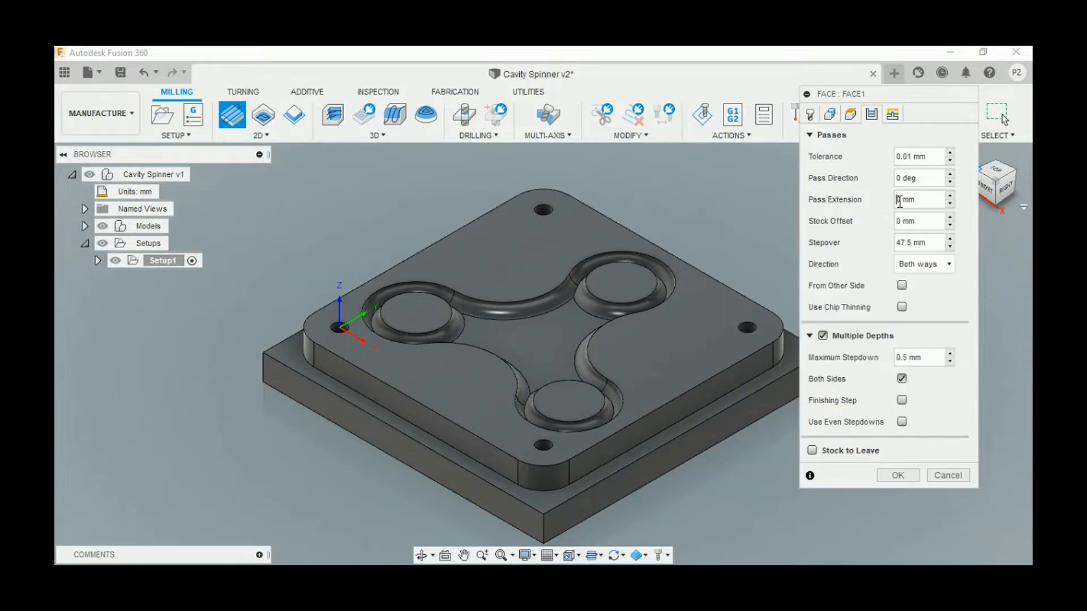
text(2)
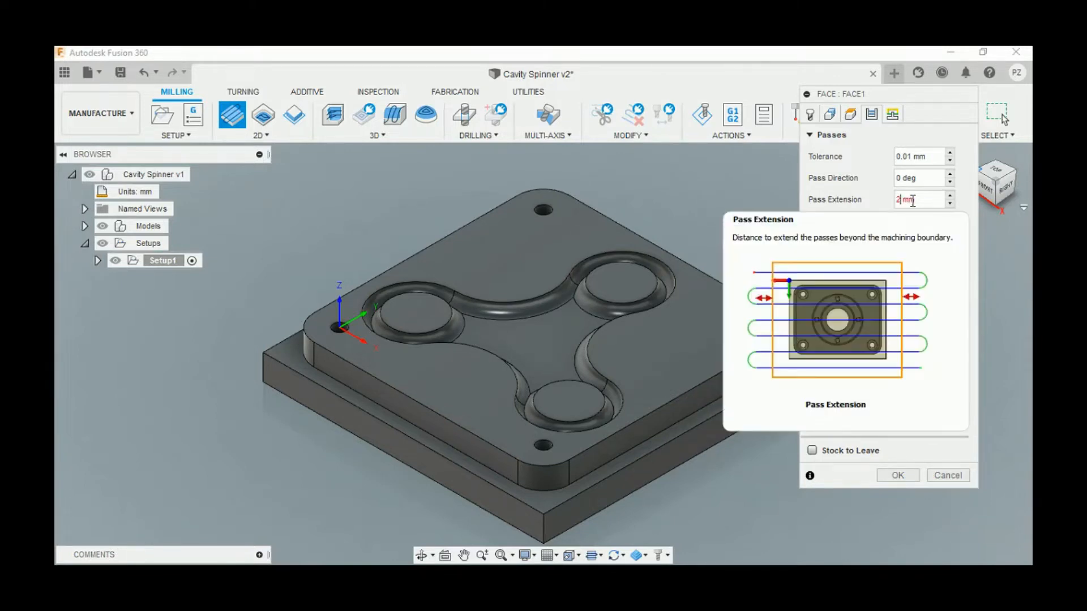
text(5)
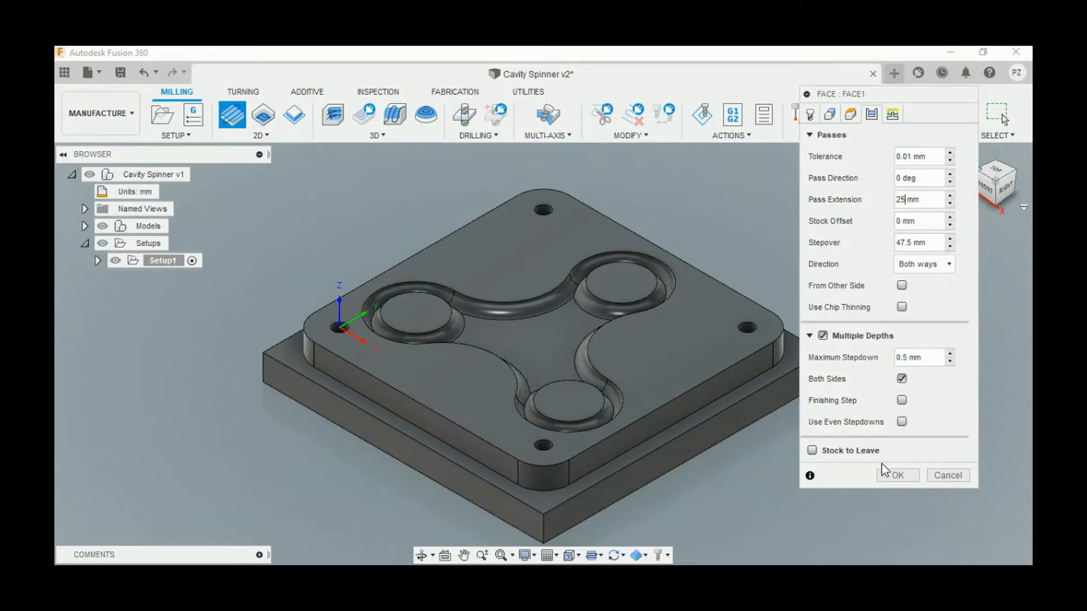
click(896, 478)
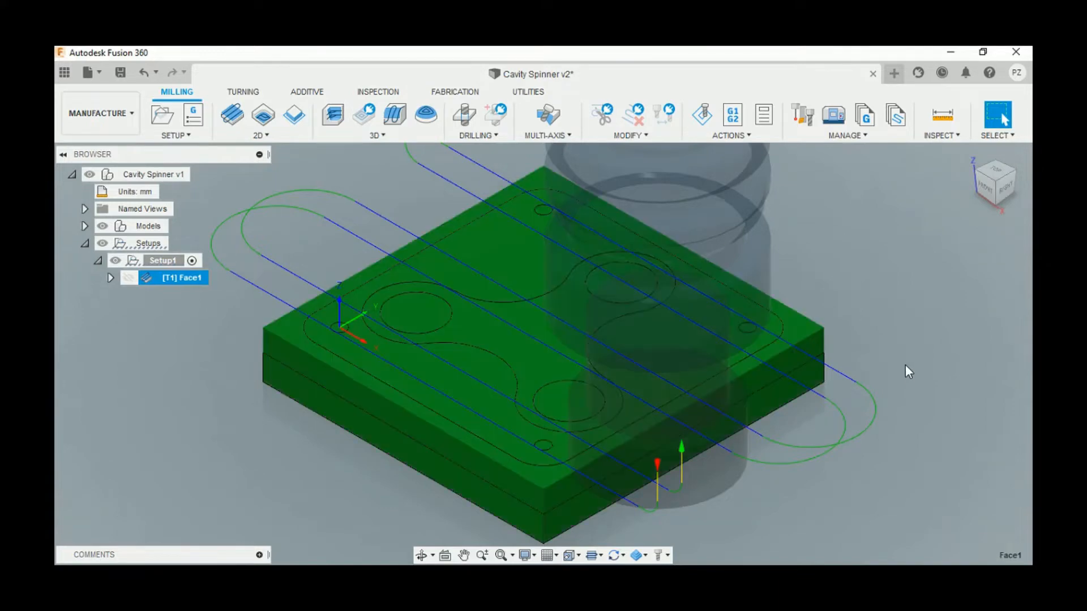
- Simulate the Face1 toolpath on the stock and close the simulation
click(711, 120)
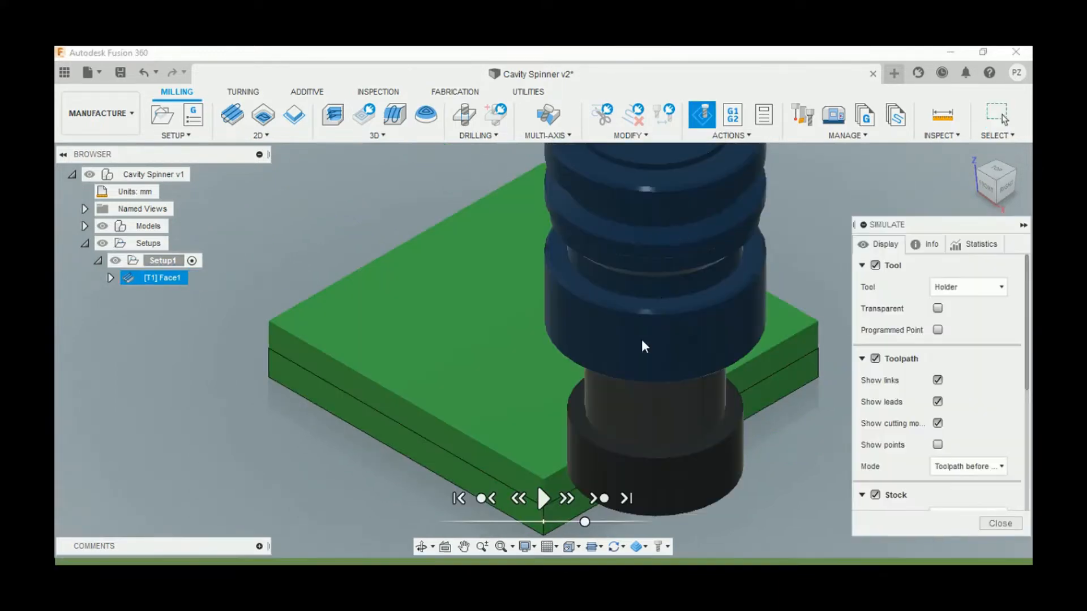
click(544, 499)
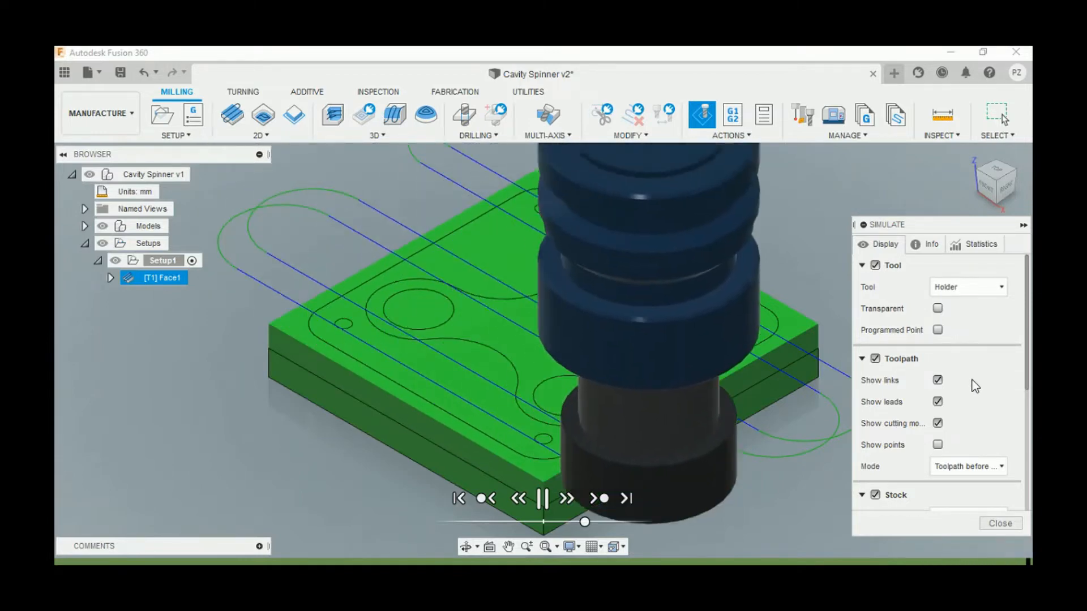
click(1002, 523)
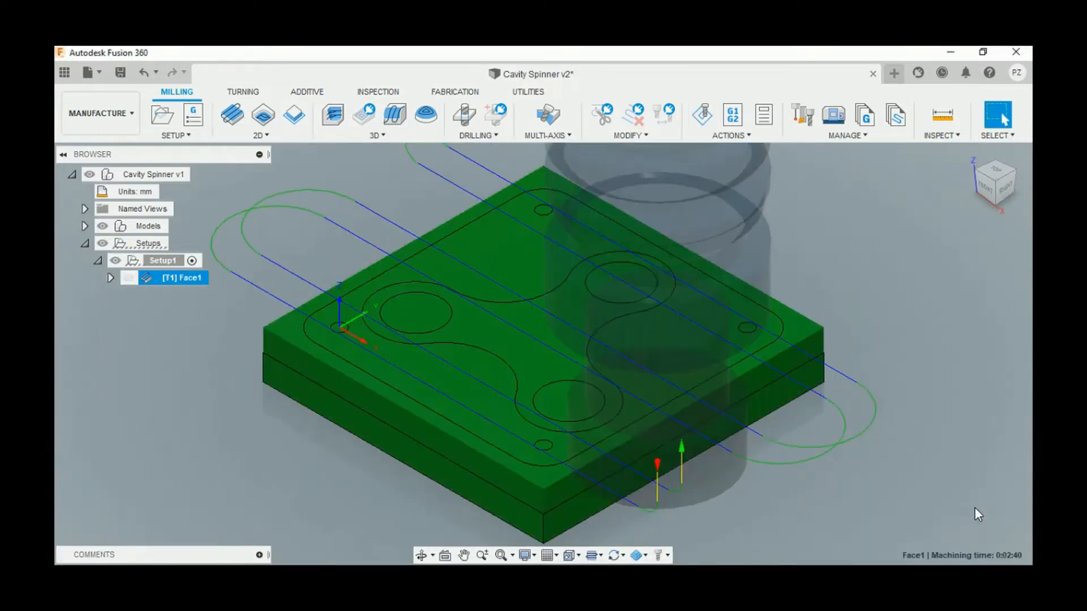
- Create a 3D Adaptive Clearing operation using the 10 mm flat end mill from the Tutorial - Metric tools in the Fusion 360 Library
click(272, 136)
mouse_move(346, 137)
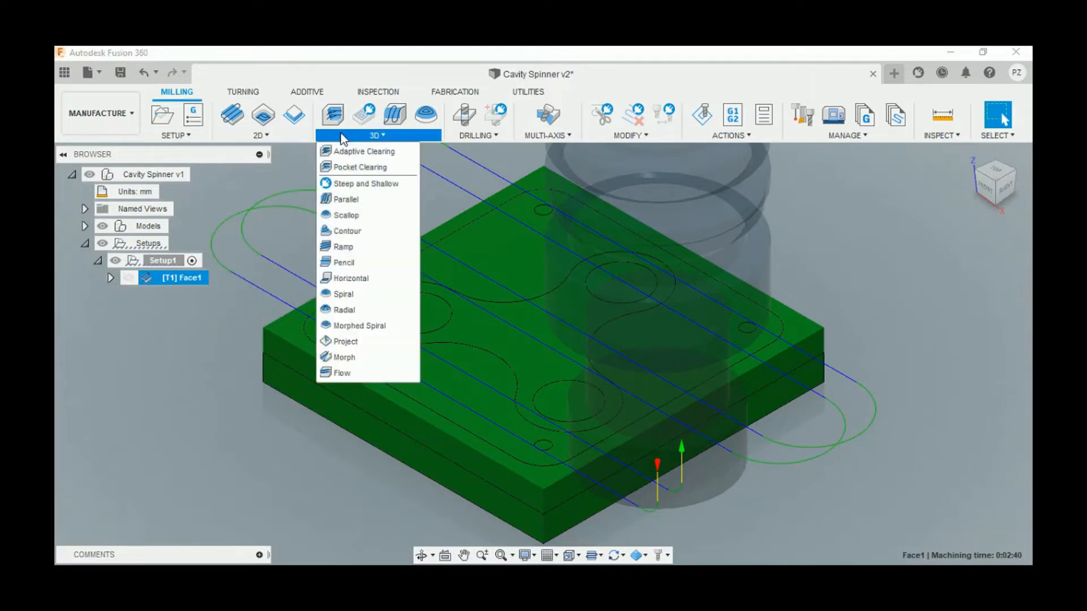
click(348, 152)
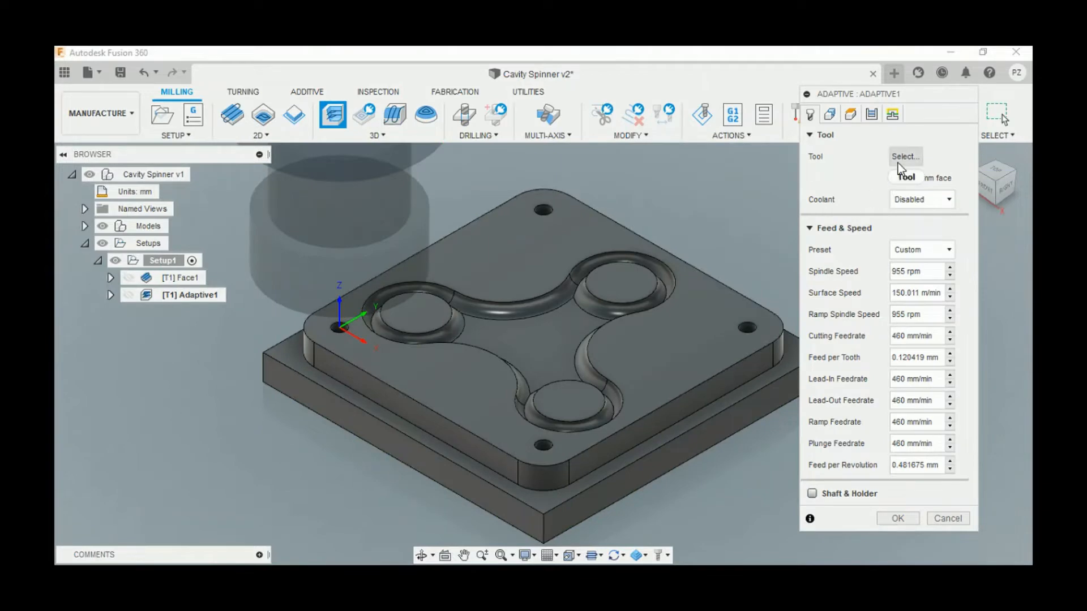
click(898, 163)
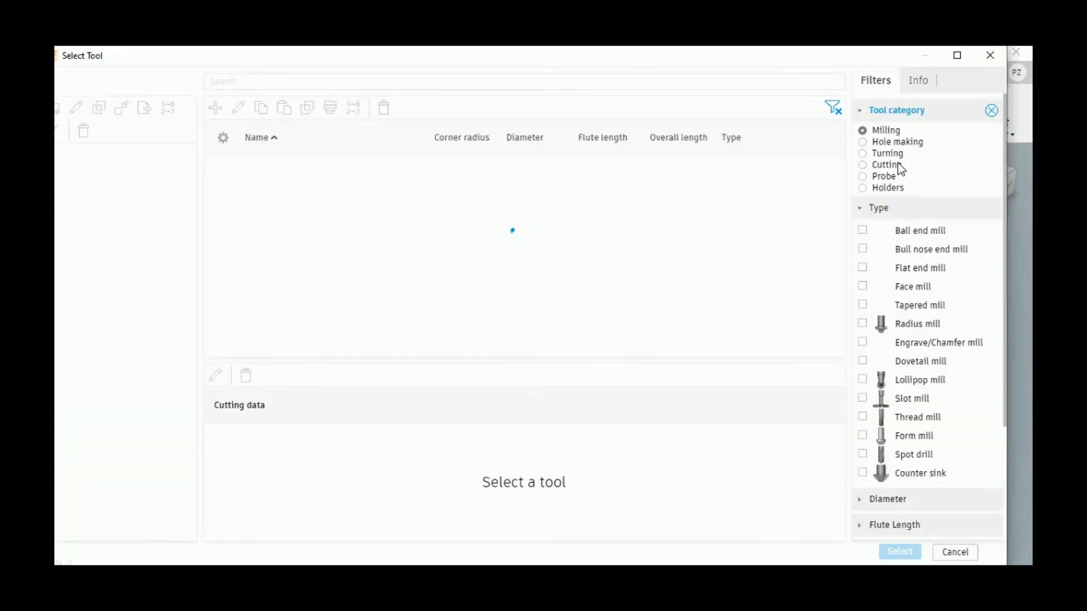
click(863, 268)
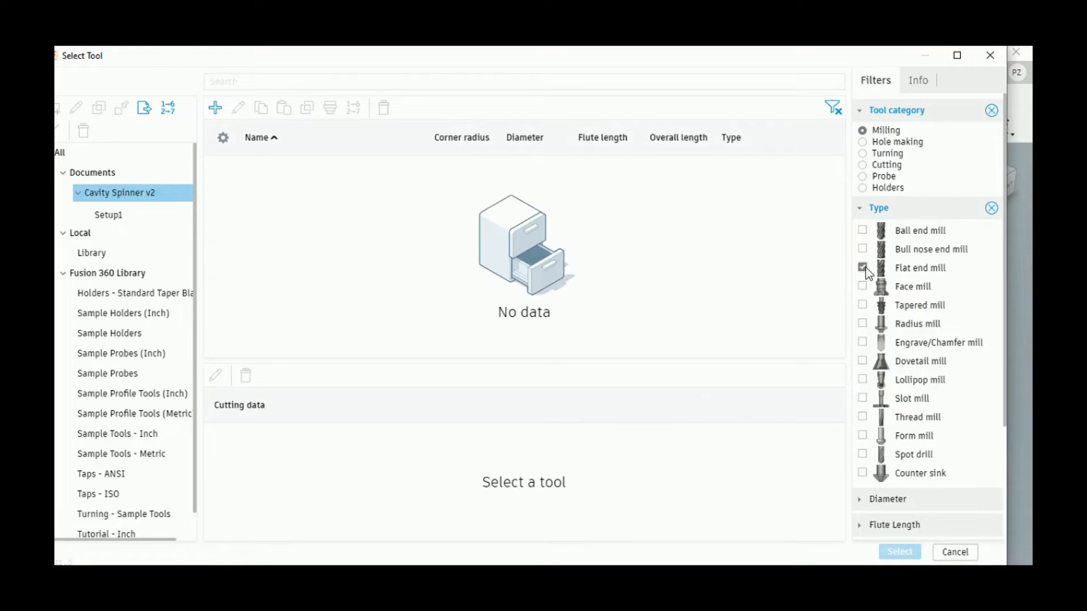
click(169, 274)
scroll(168, 395, down, 1)
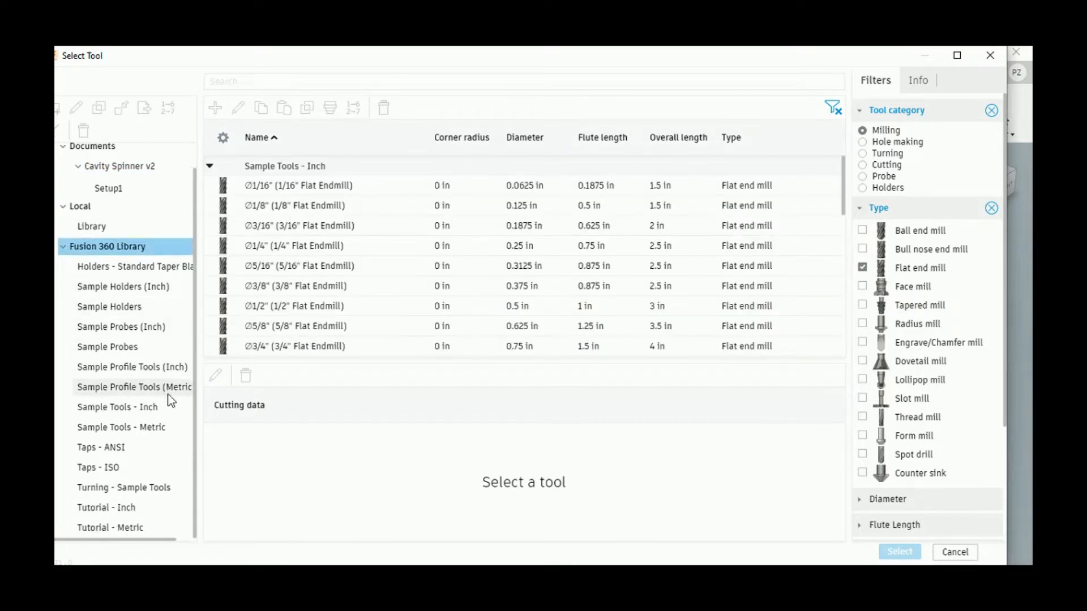
click(148, 527)
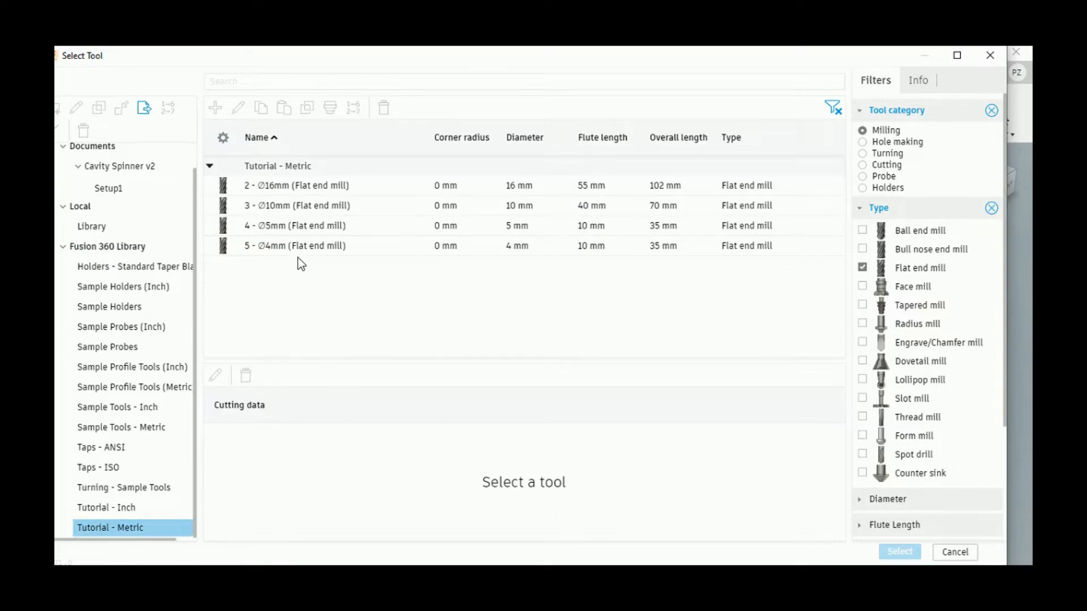
click(301, 209)
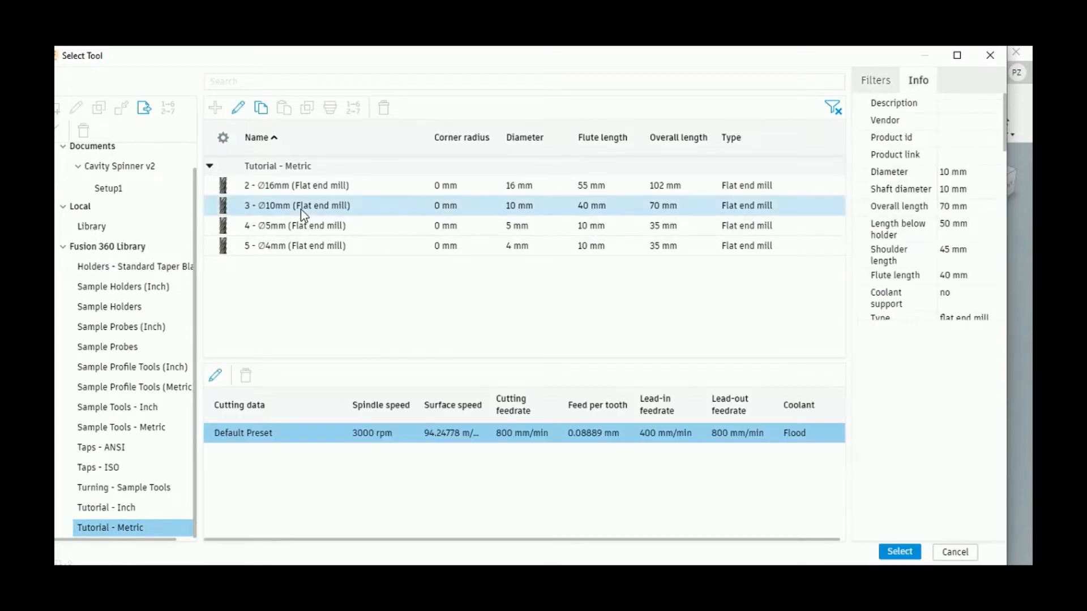
click(881, 553)
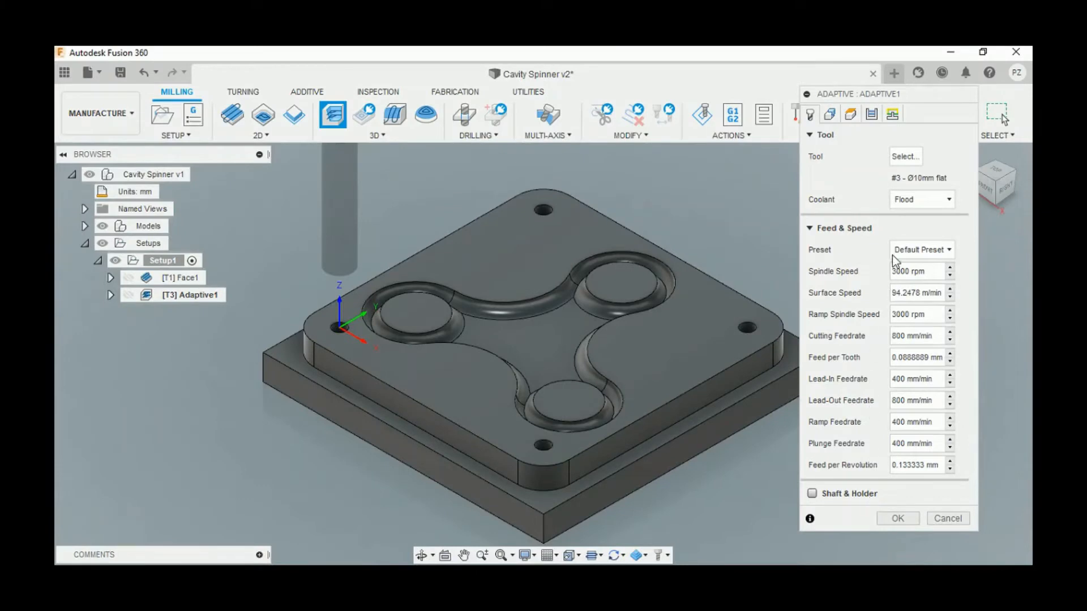
- Disable coolant for the adaptive operation and review its geometry and height settings from the front
click(908, 205)
click(914, 219)
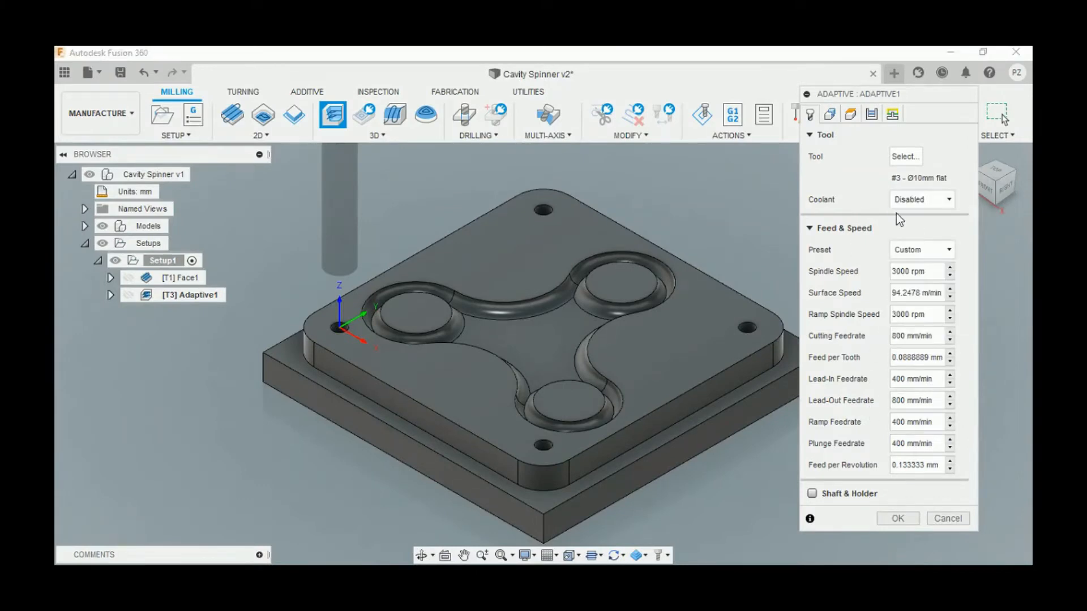
click(831, 118)
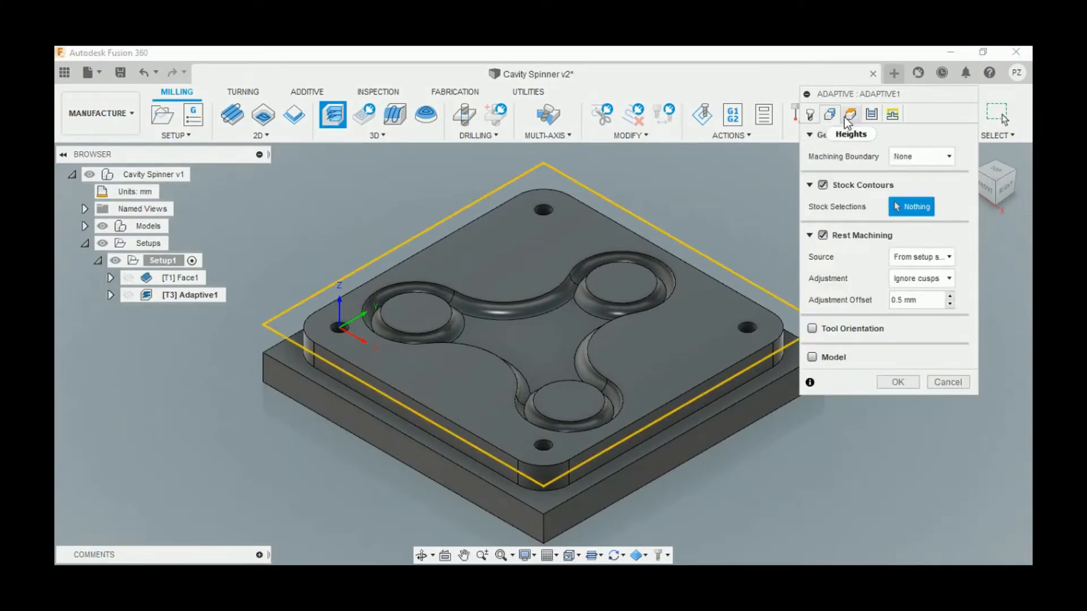
click(849, 116)
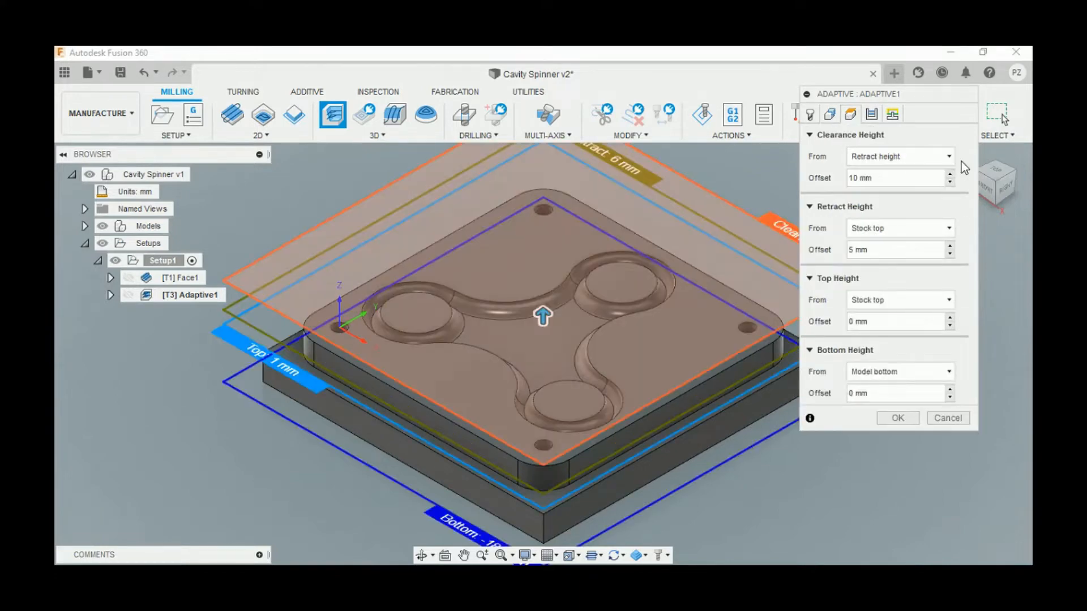
click(987, 191)
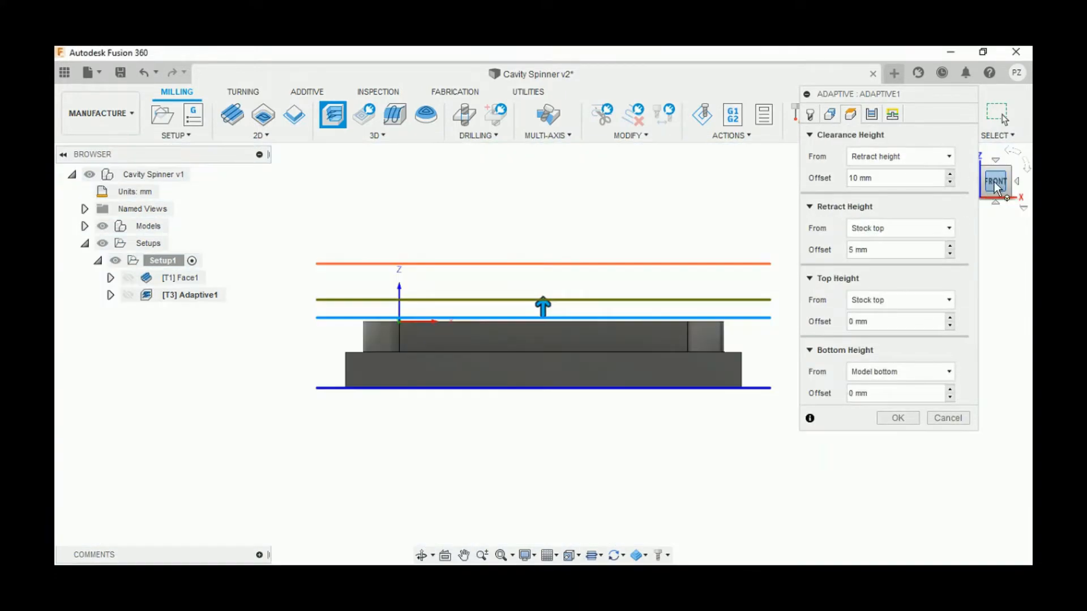
click(1006, 170)
- Set the adaptive operation's radial and axial stock to leave to 0.2 mm
click(870, 115)
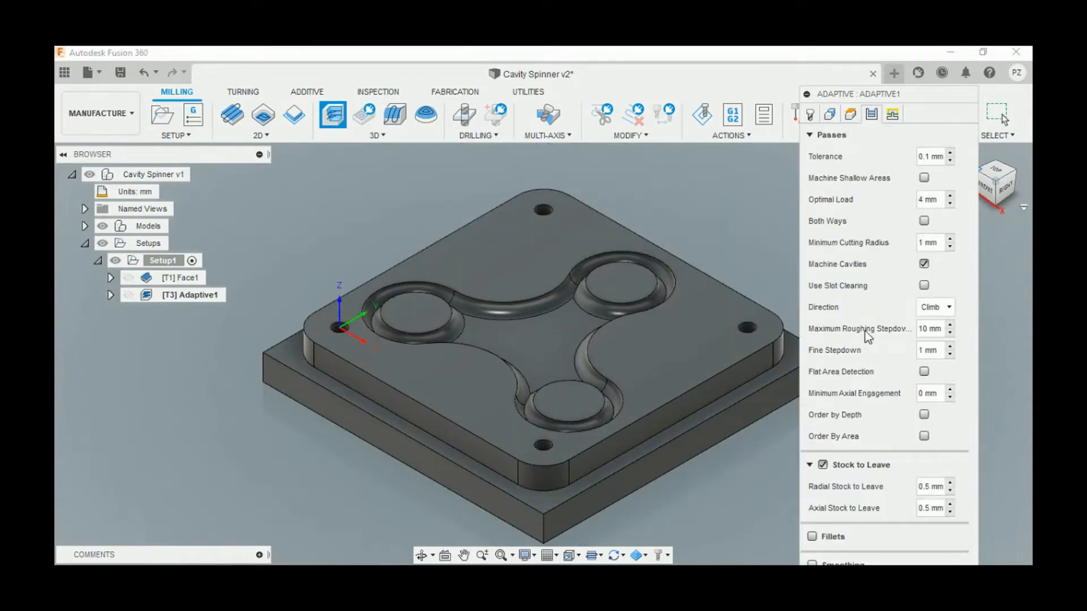
click(927, 487)
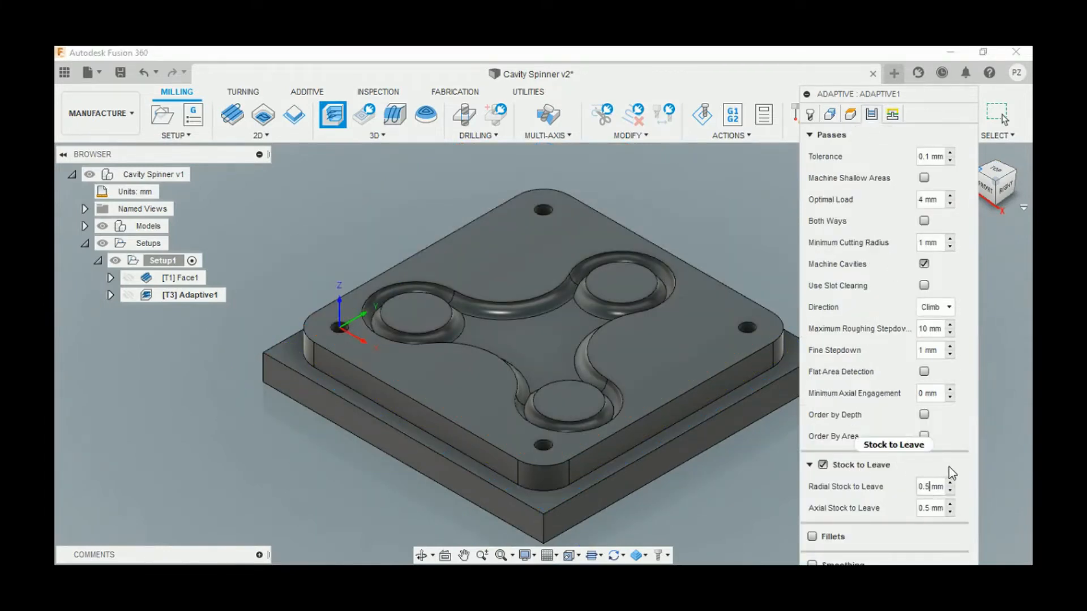
key(BackSpace)
text(2)
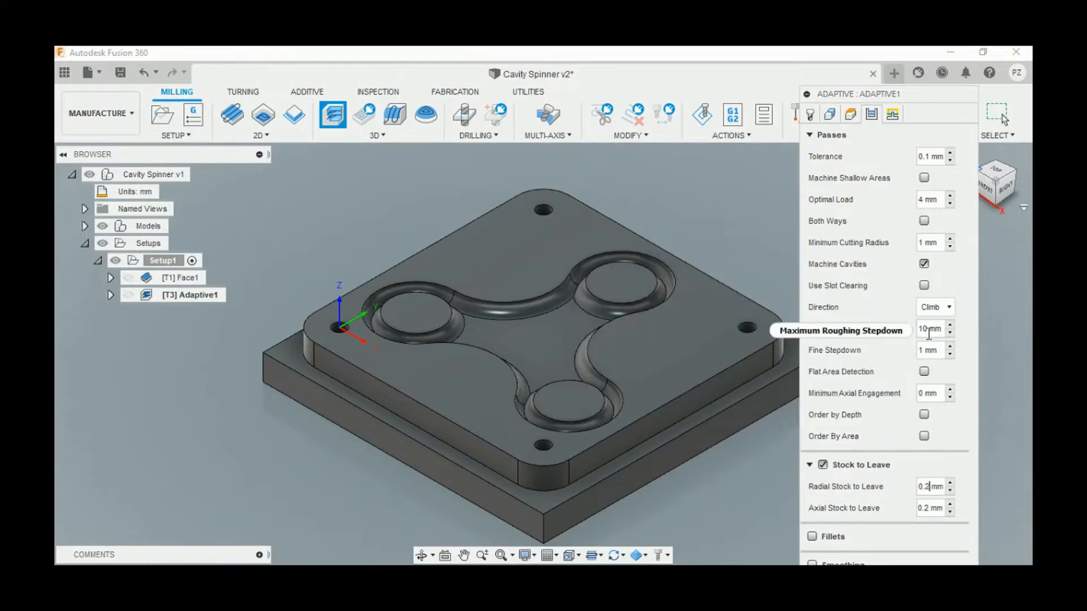
- Set the adaptive operation's optimal load to 2 mm and generate the toolpath
click(924, 200)
key(BackSpace)
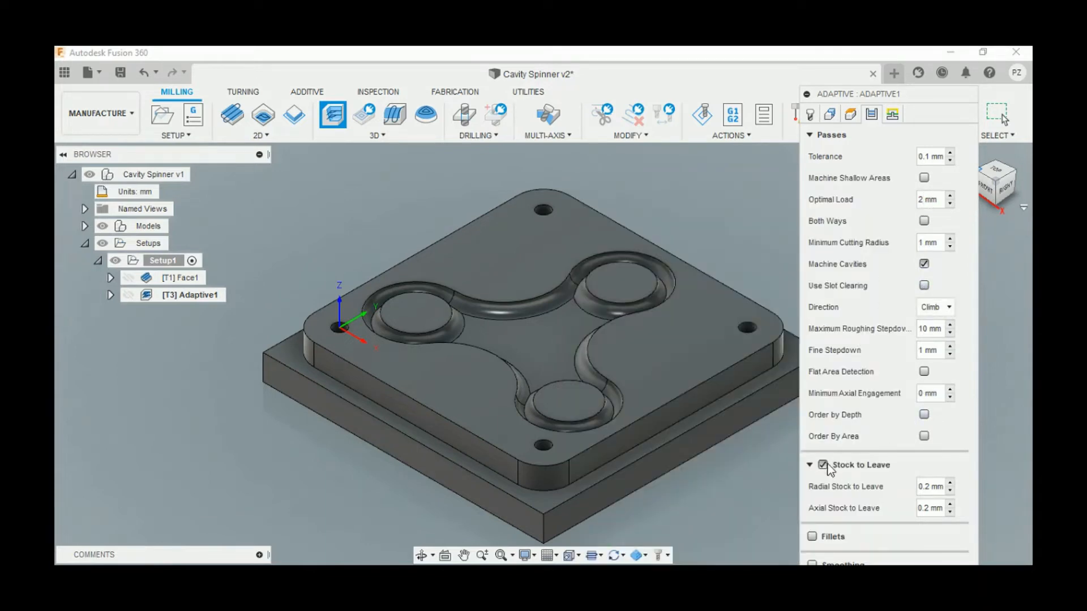
click(810, 466)
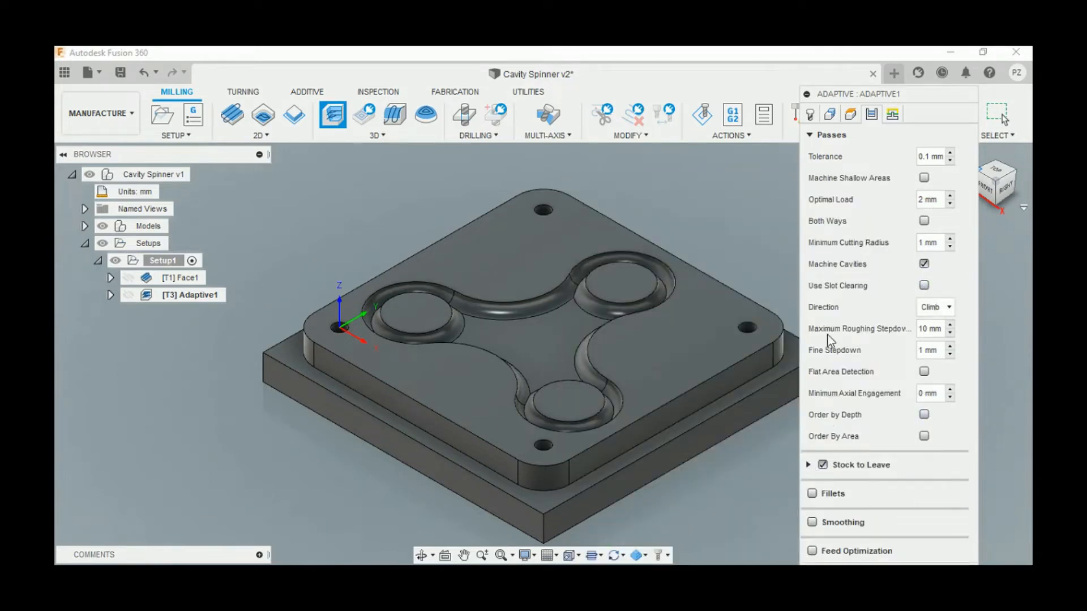
click(812, 136)
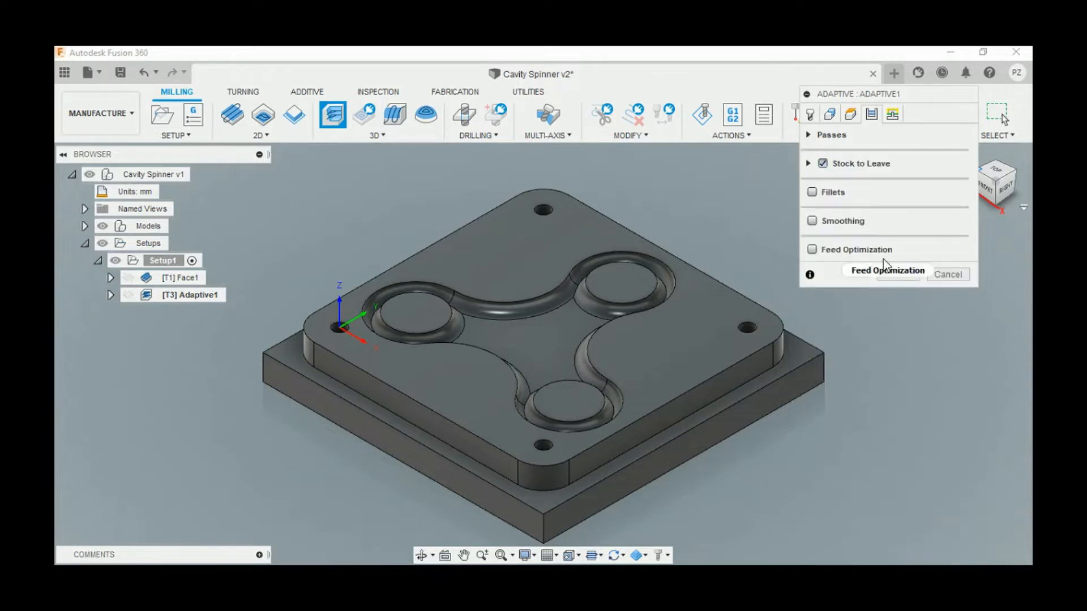
click(892, 274)
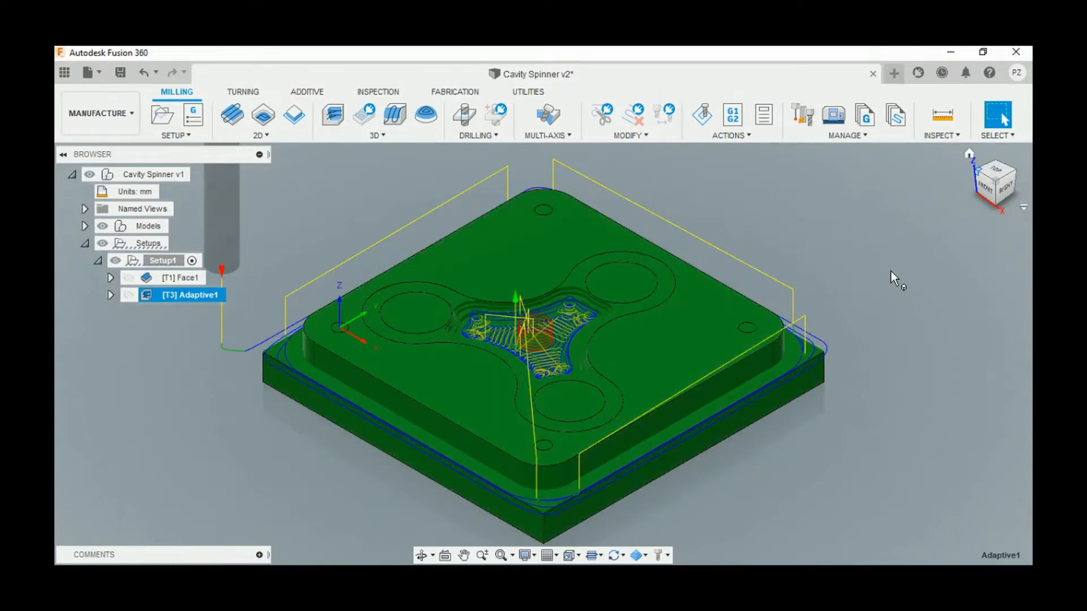
- Simulate the Adaptive1 toolpath, pause it in the central pocket, and close the simulation
click(704, 117)
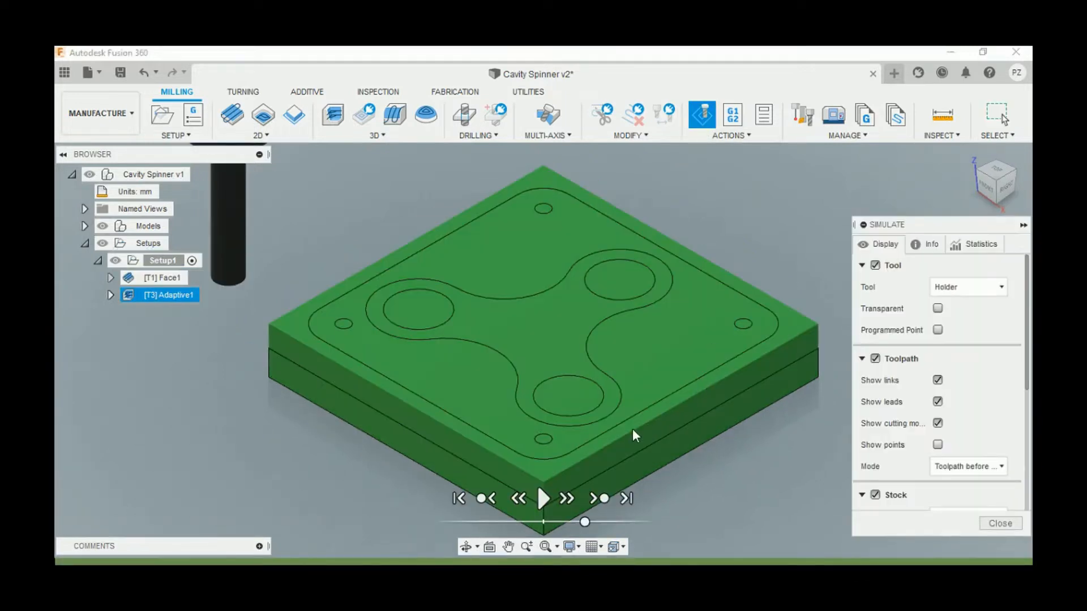
click(544, 498)
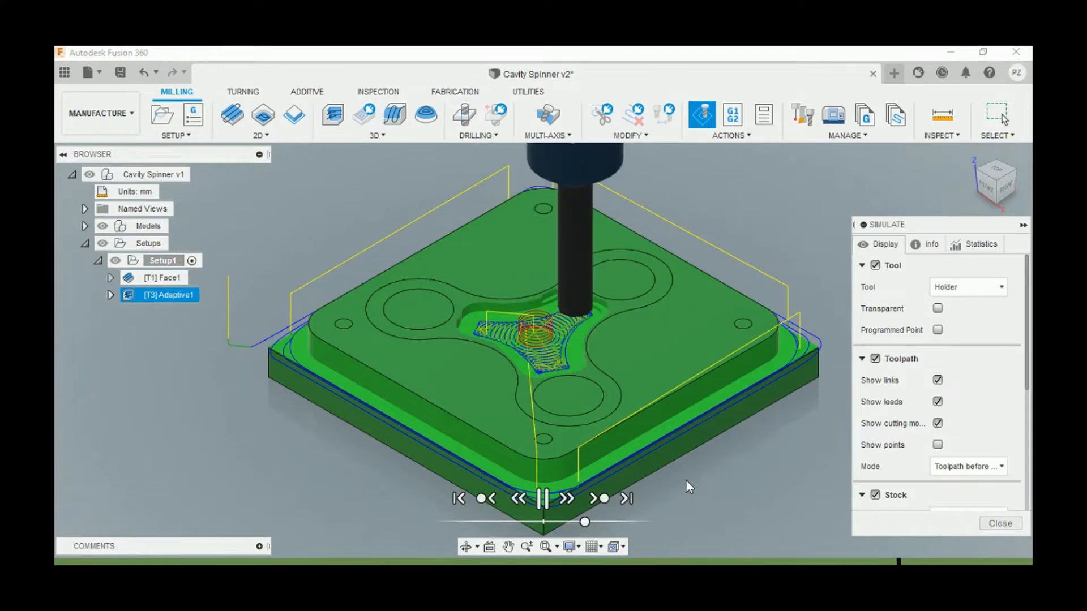
click(686, 481)
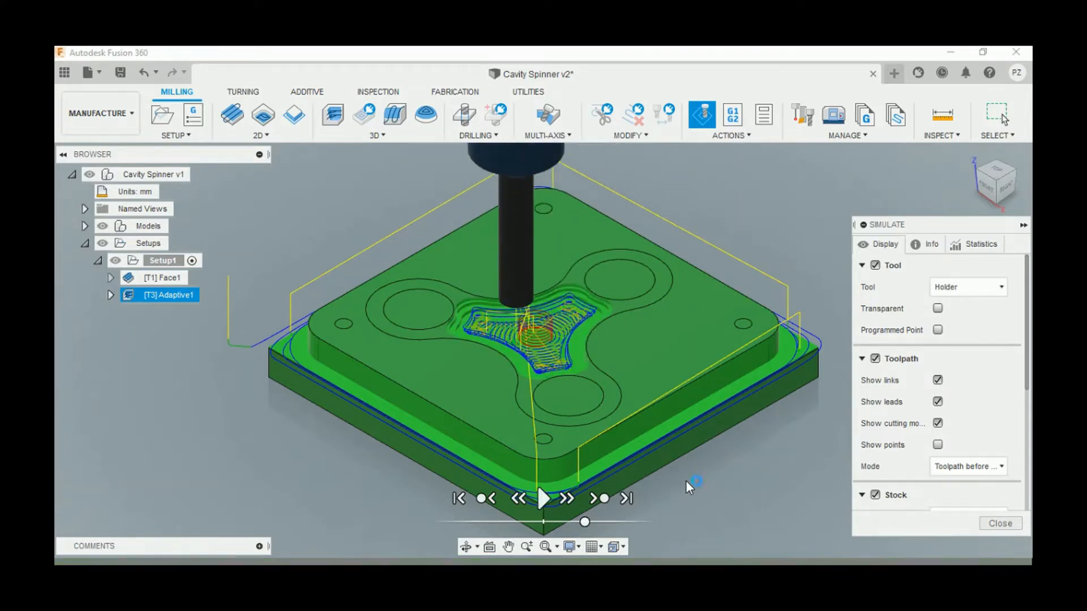
click(998, 524)
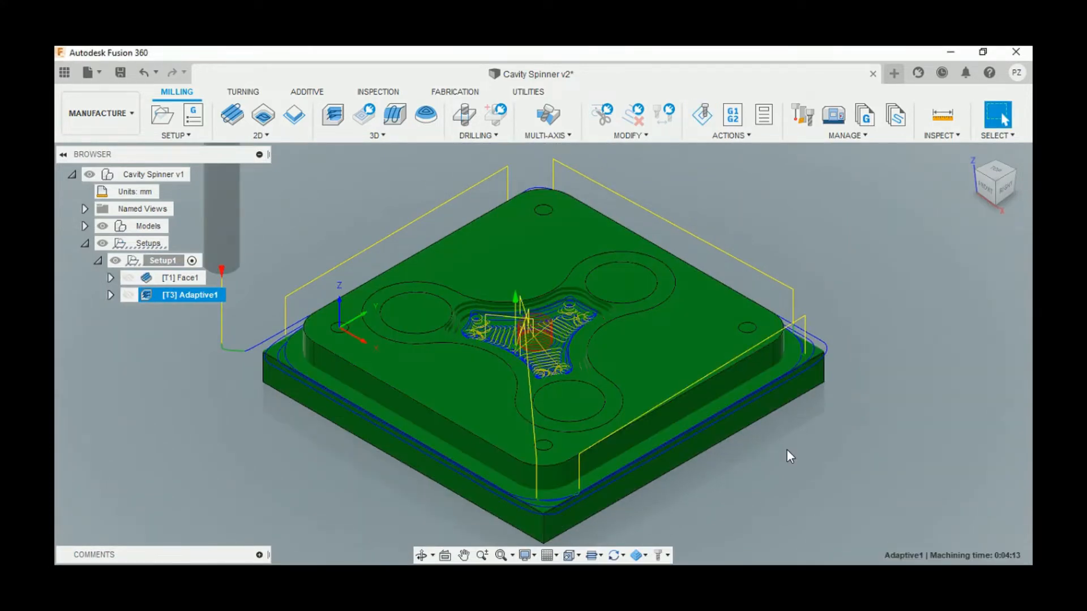
- Start a drilling operation using the 3/16" #2 center drill with the Aluminum - Drilling cutting data and coolant disabled
click(470, 138)
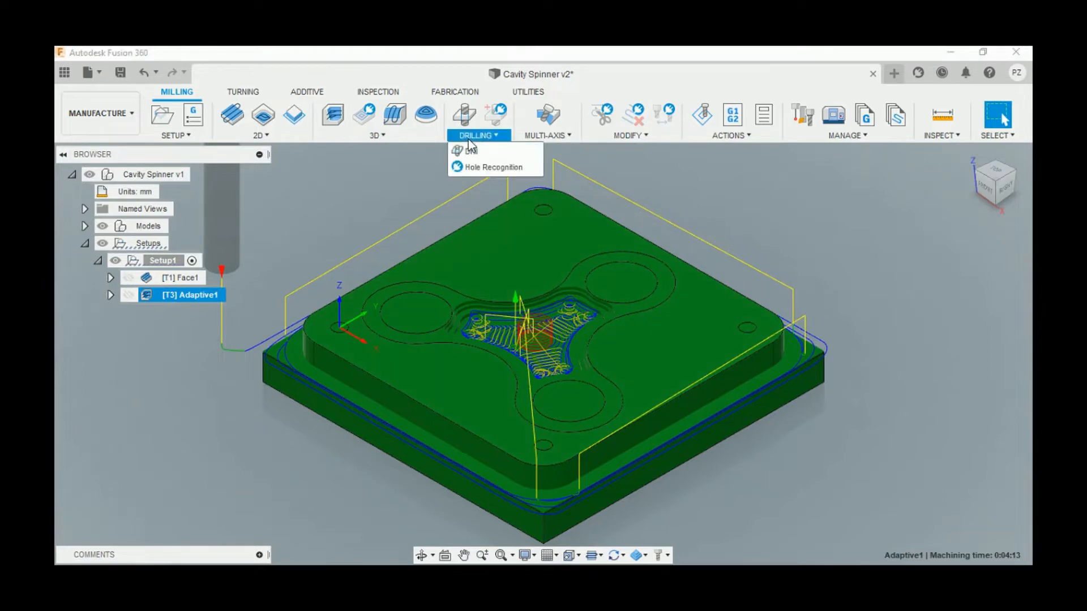
click(473, 152)
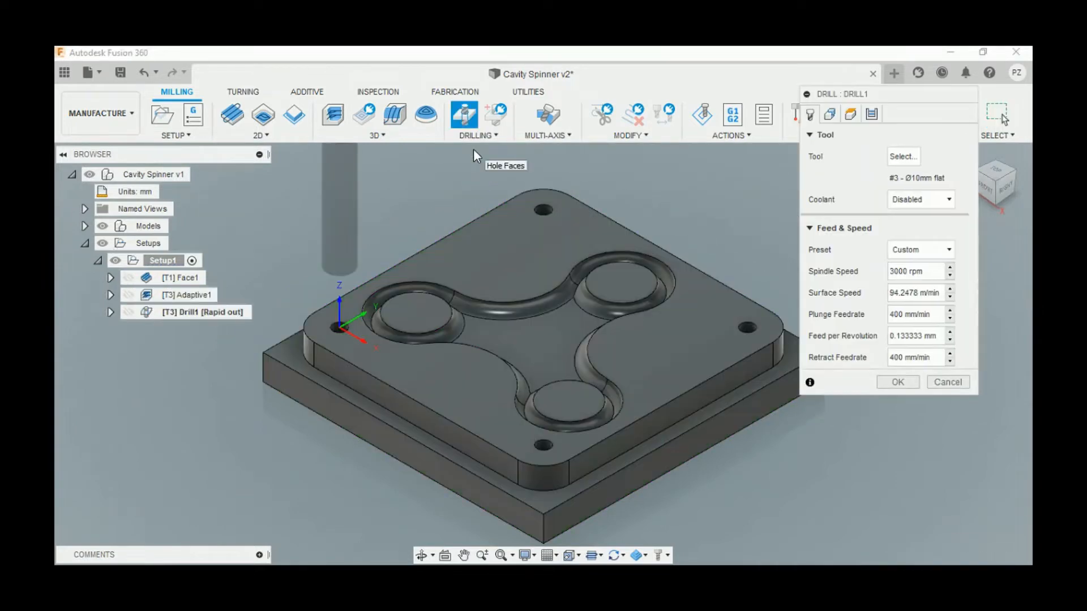
click(891, 159)
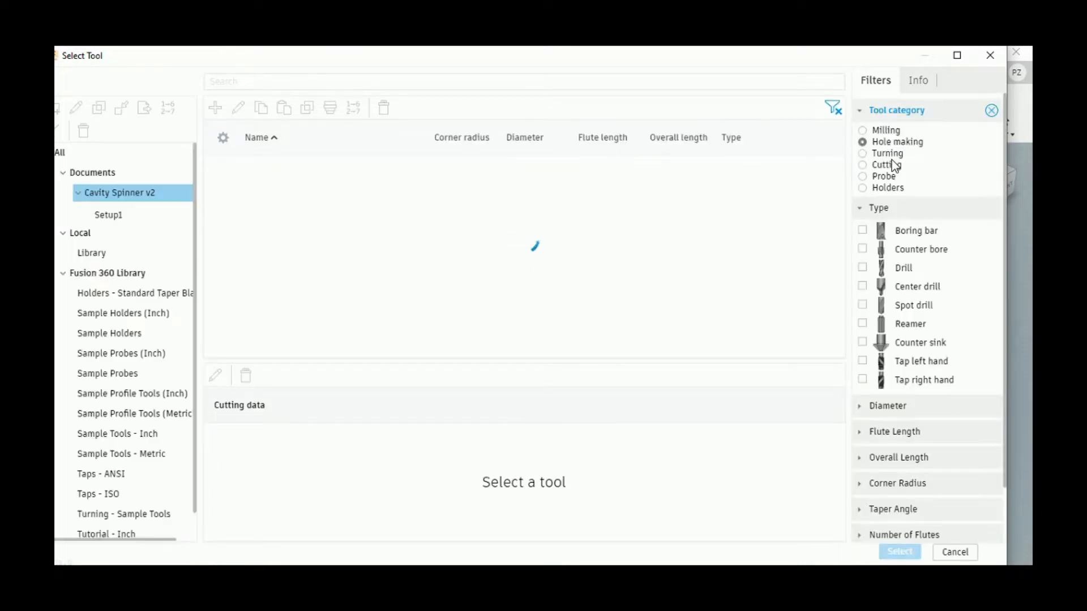
click(863, 287)
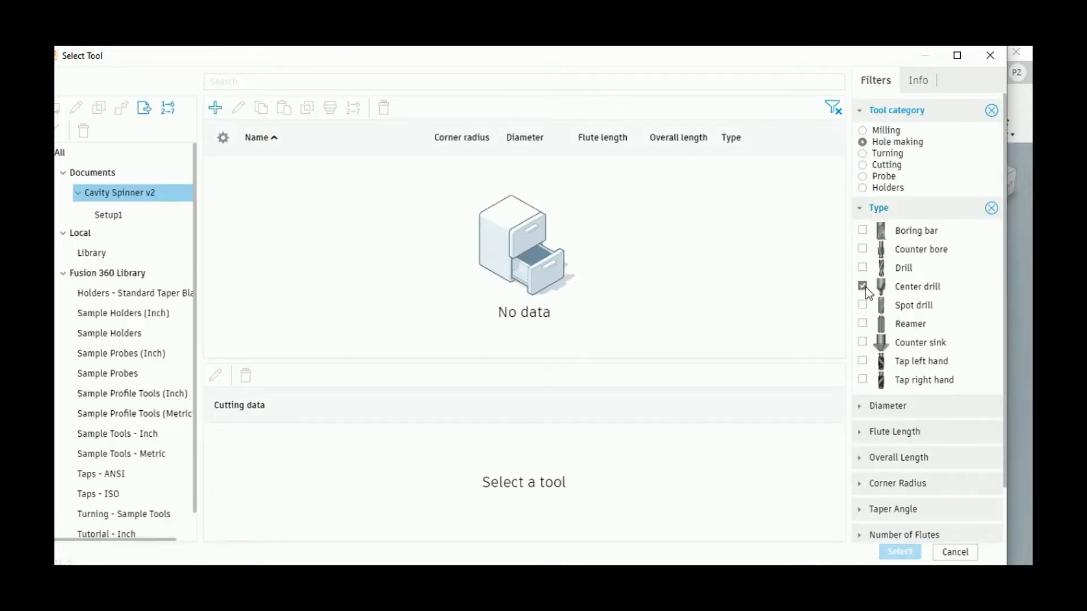
click(174, 274)
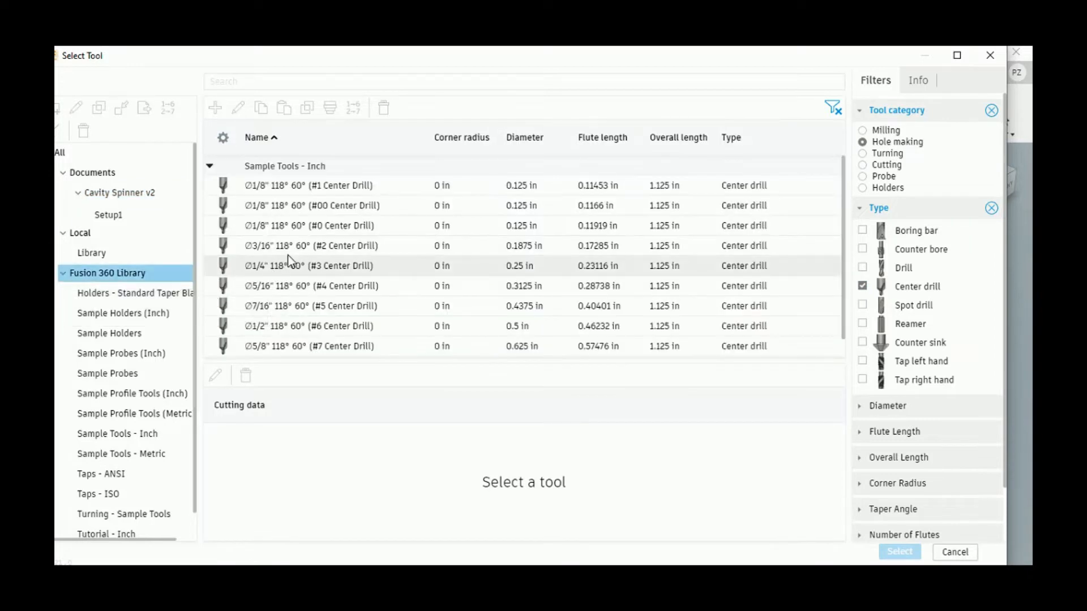
click(293, 246)
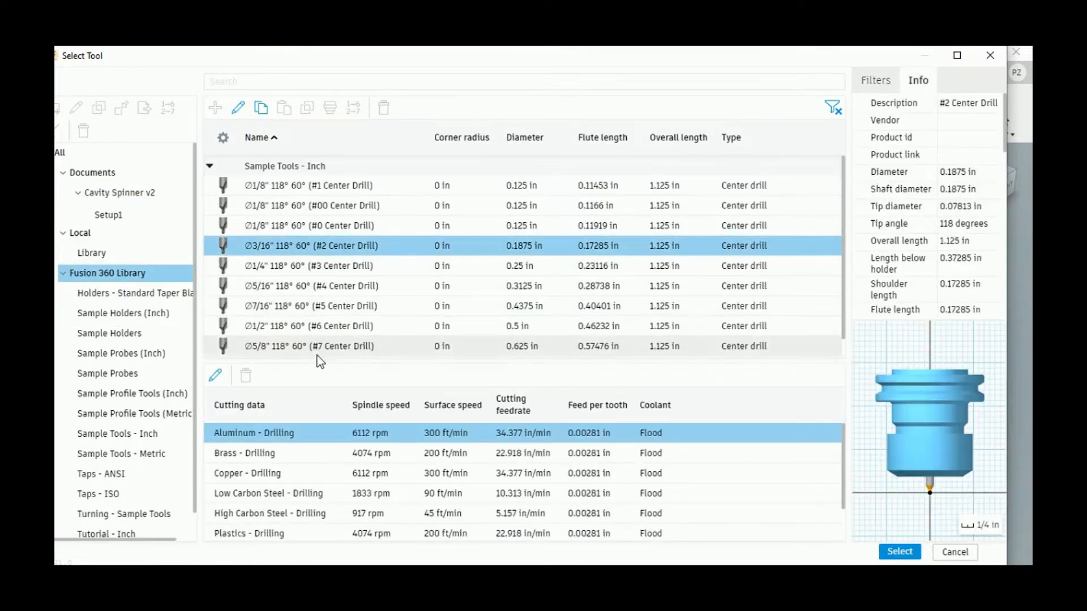
click(286, 439)
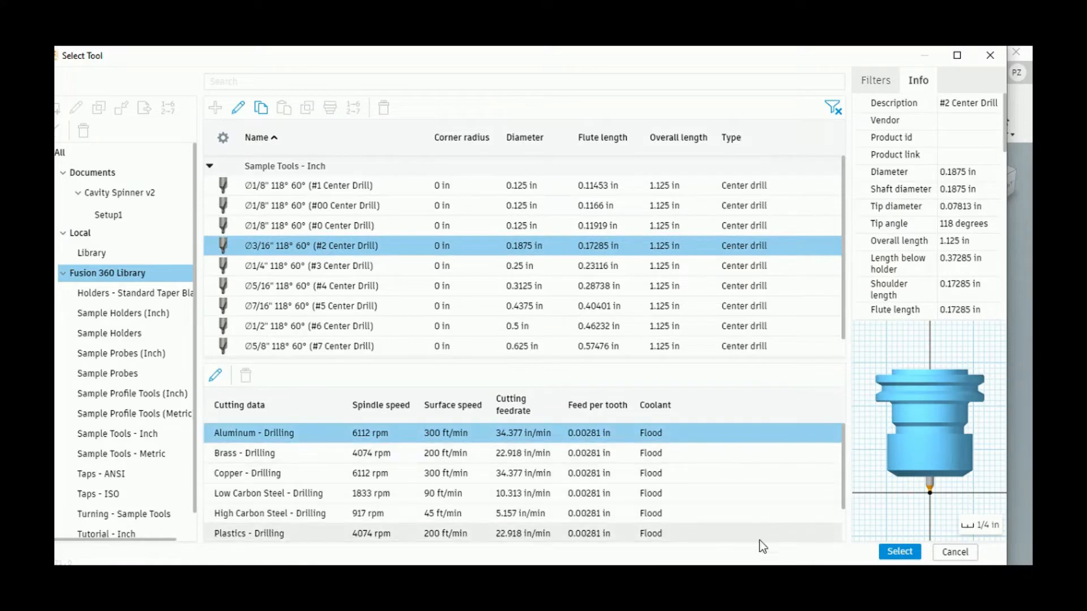
click(894, 553)
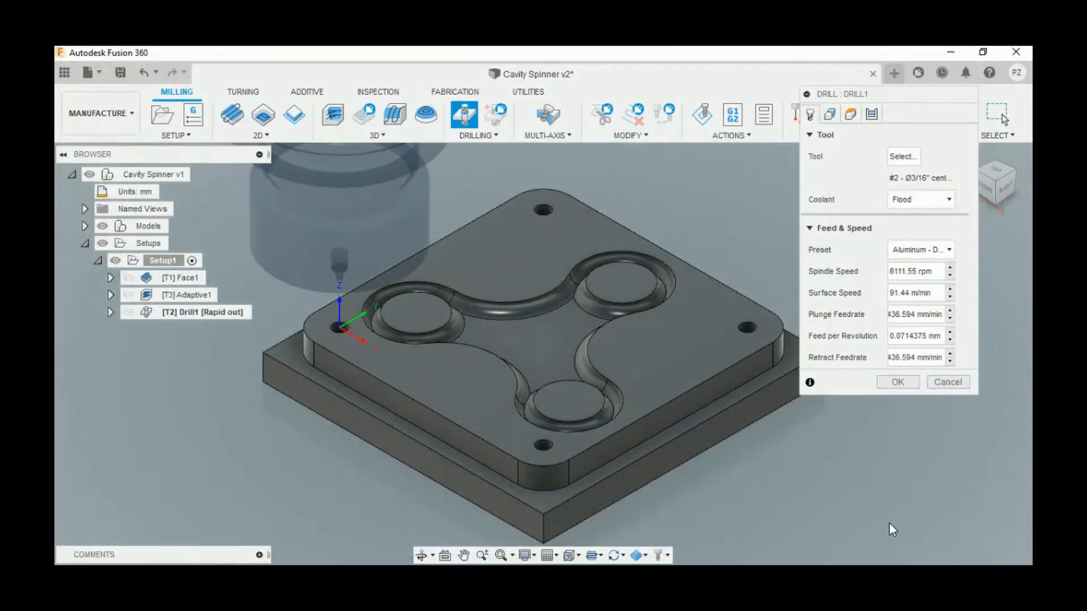
click(913, 202)
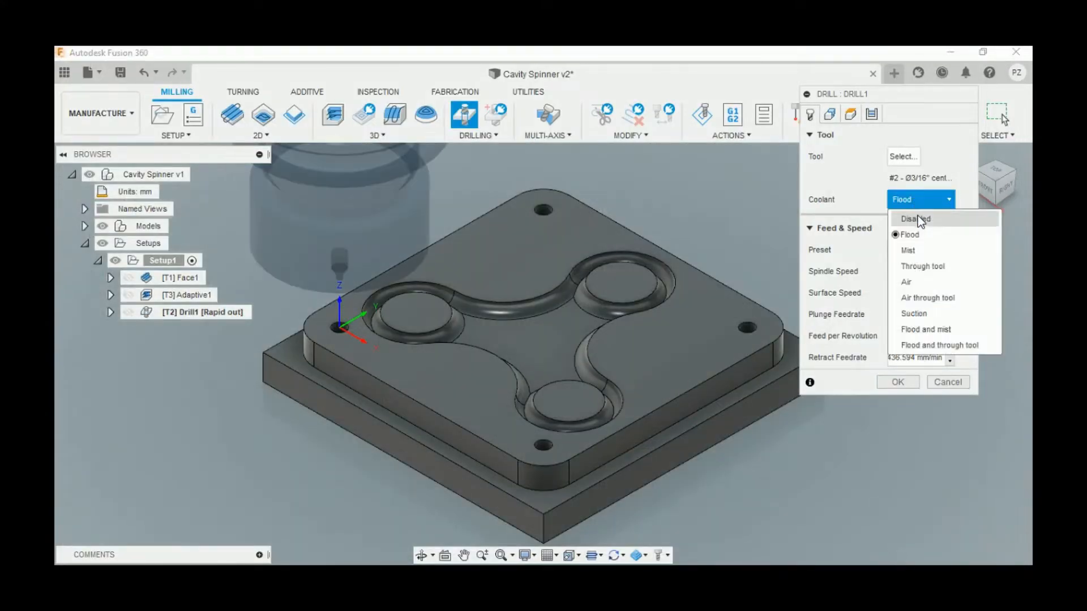
click(918, 216)
- Set the hole mode to Selected points and pick the centers of the four corner holes
click(830, 113)
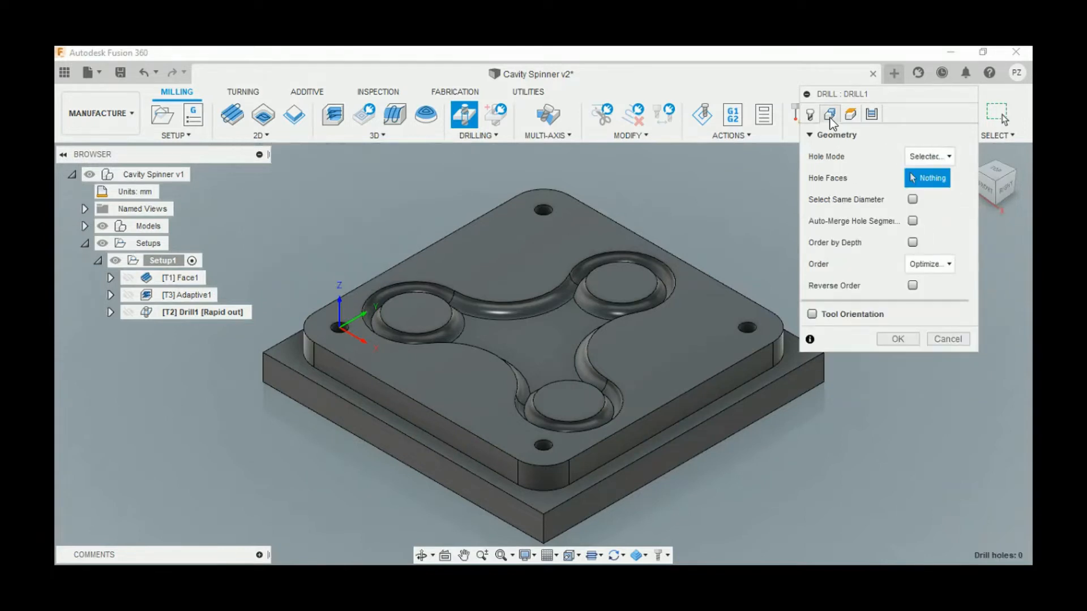
click(919, 158)
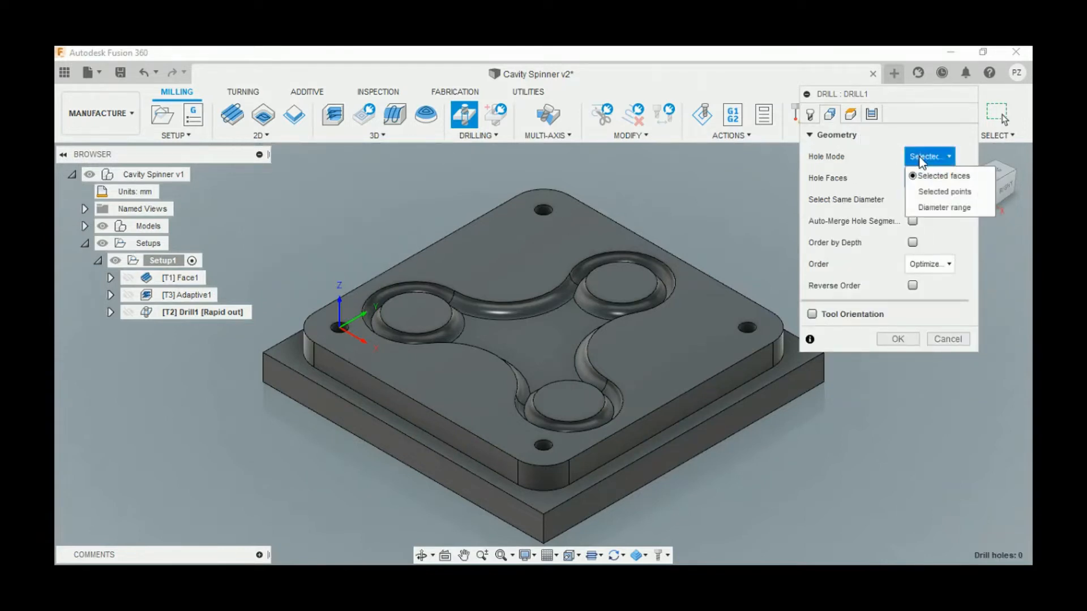
click(930, 191)
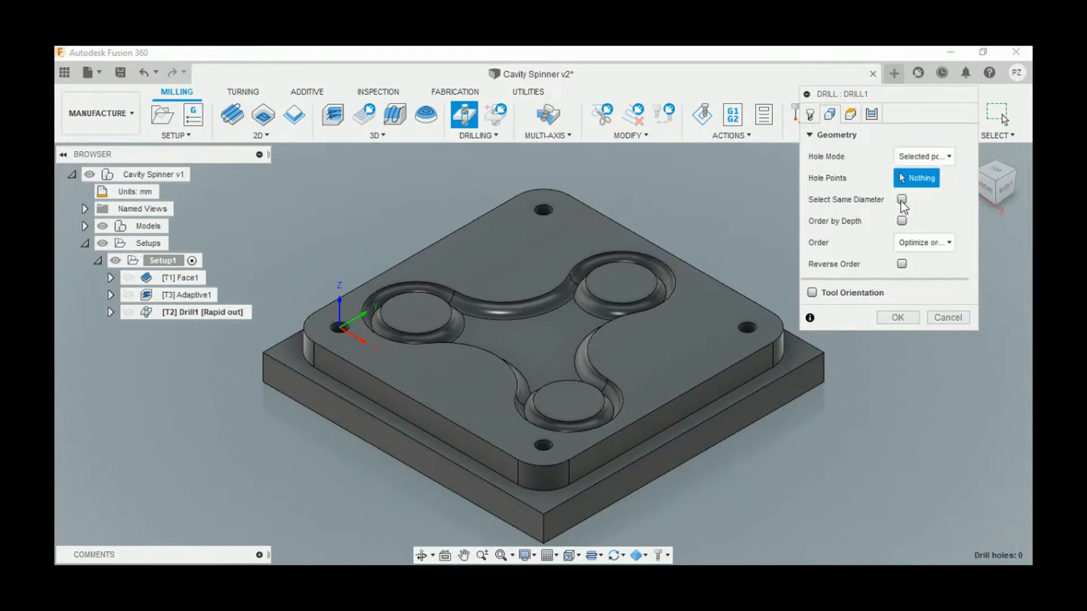
click(544, 208)
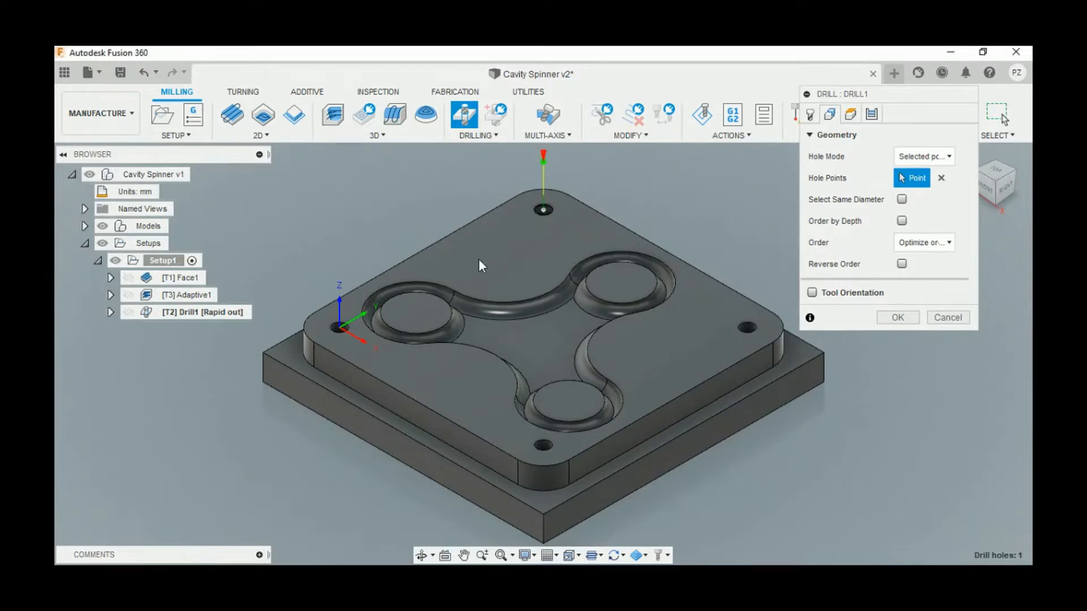
click(337, 327)
click(543, 444)
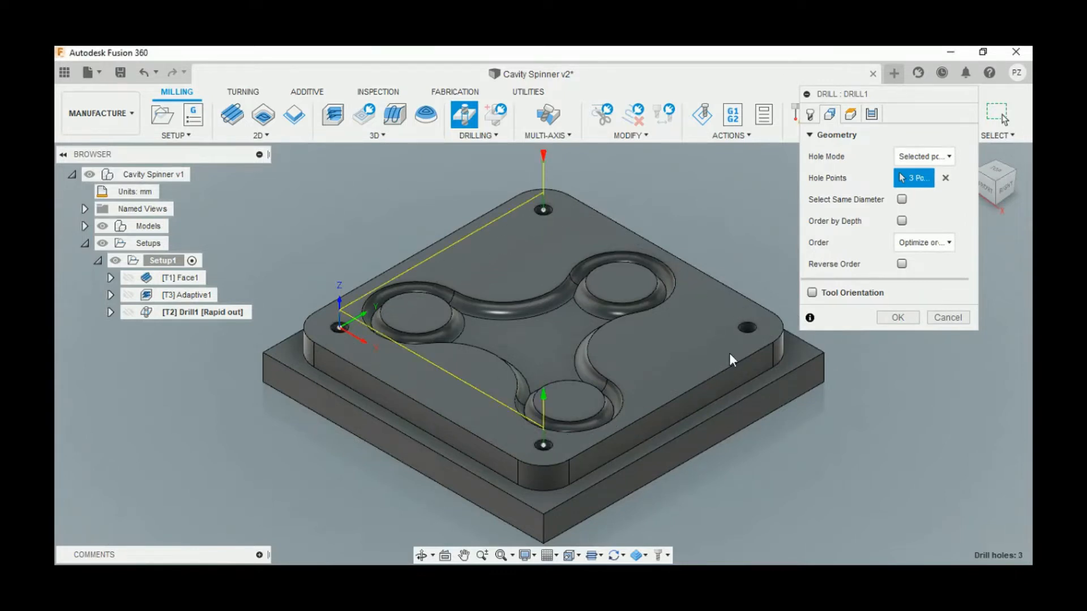
click(745, 332)
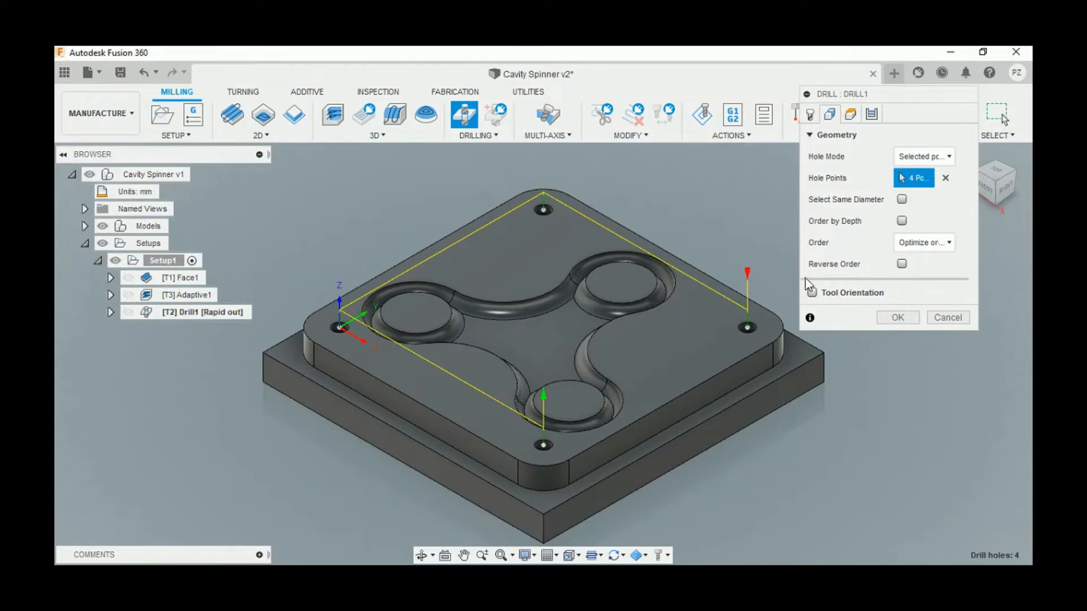
- Review the drilling heights, keep the cycle type as Drilling - rapid out, and generate the toolpath
click(853, 116)
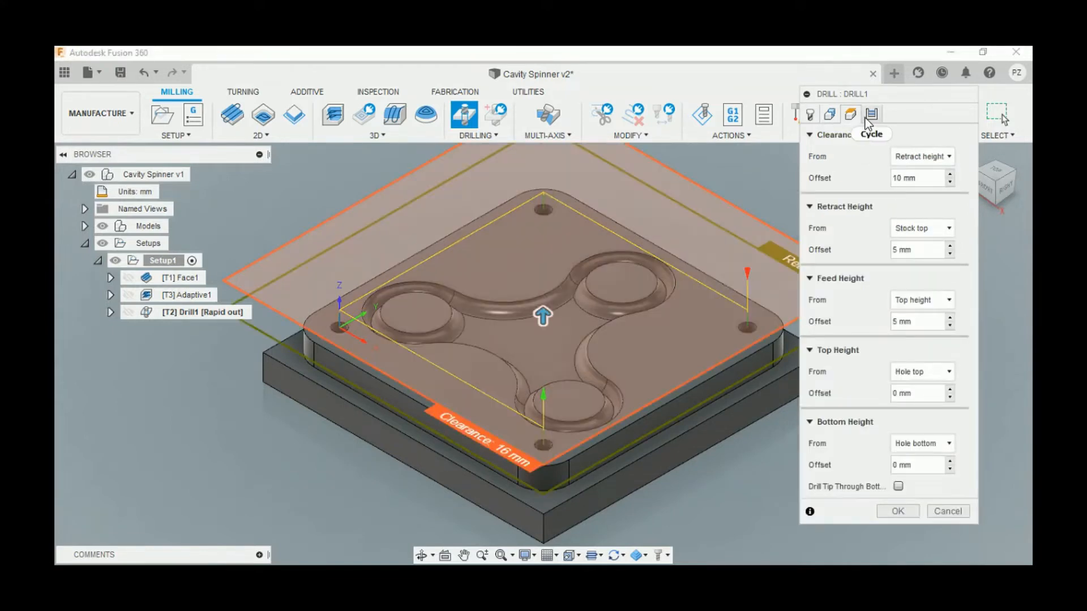
click(866, 116)
click(888, 163)
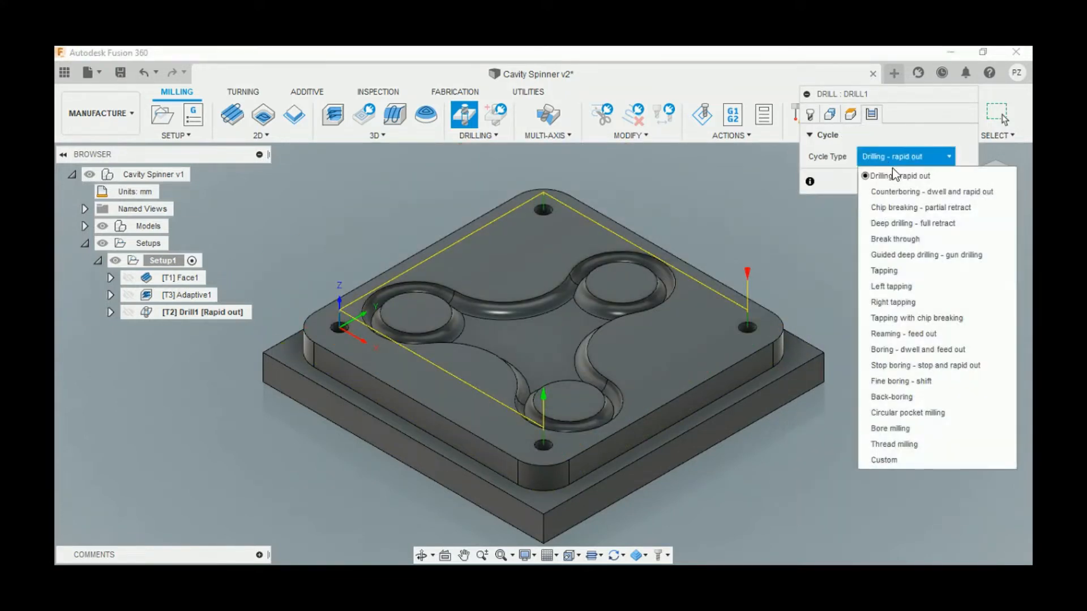
click(899, 175)
click(899, 178)
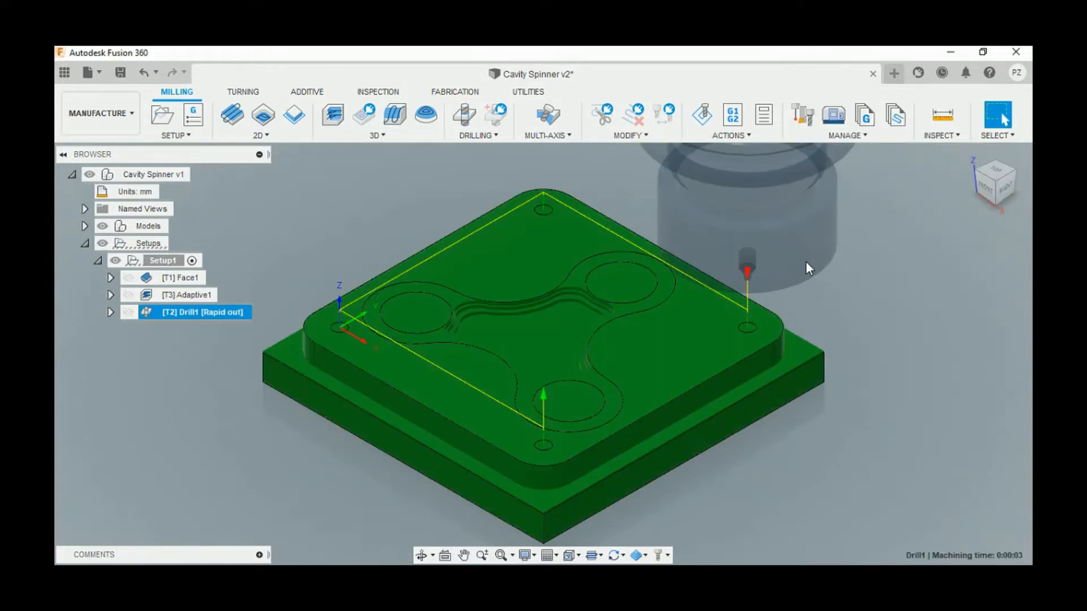
- Simulate the Drill1 toolpath, close the simulation, and inspect the drilling depth at the front corner hole
click(704, 116)
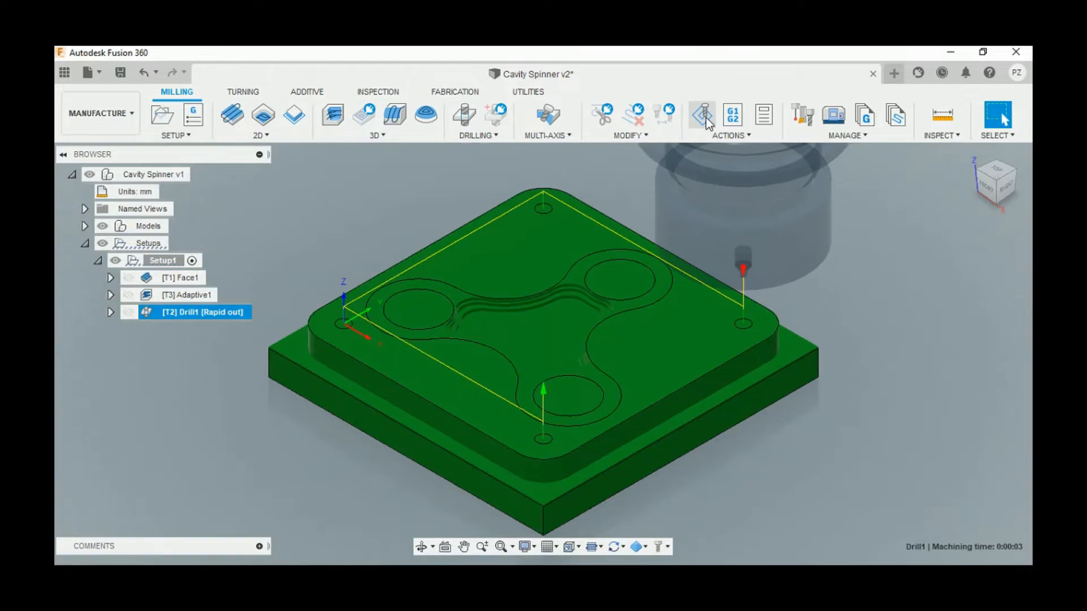
click(543, 499)
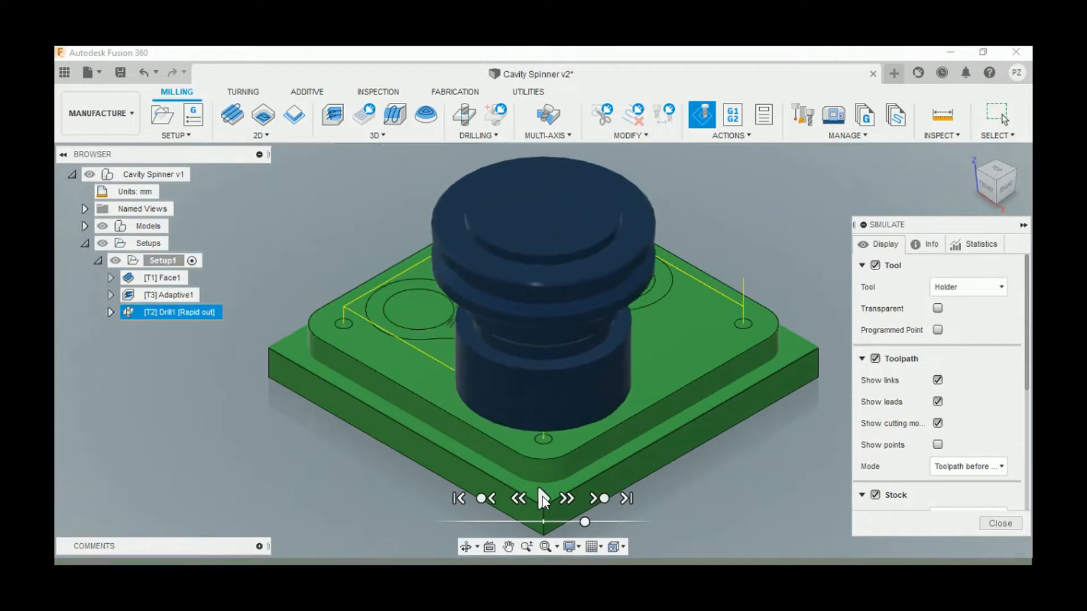
click(999, 524)
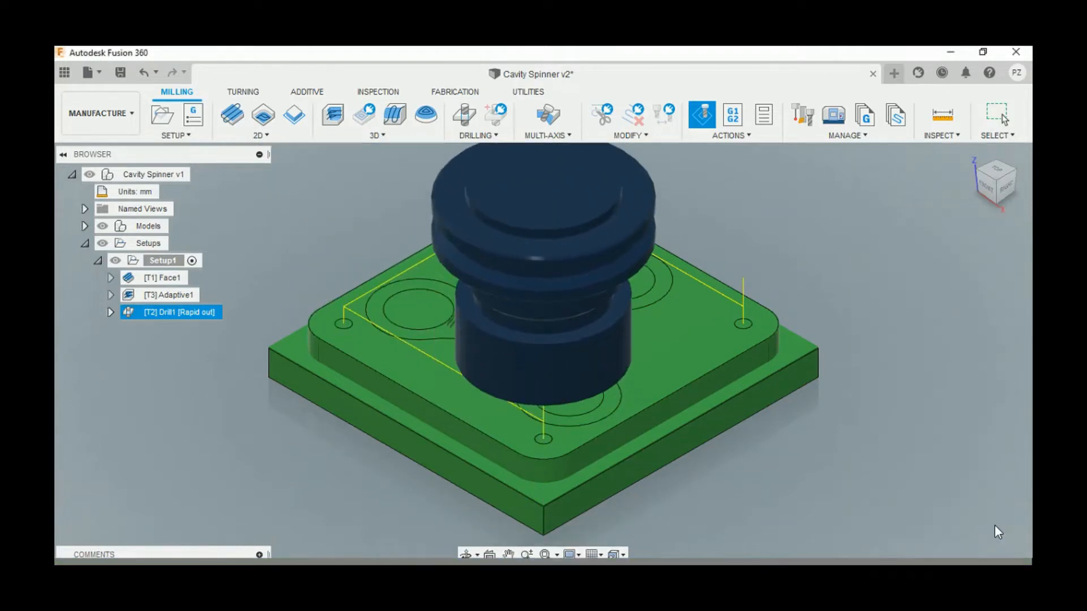
scroll(545, 453, up, 5)
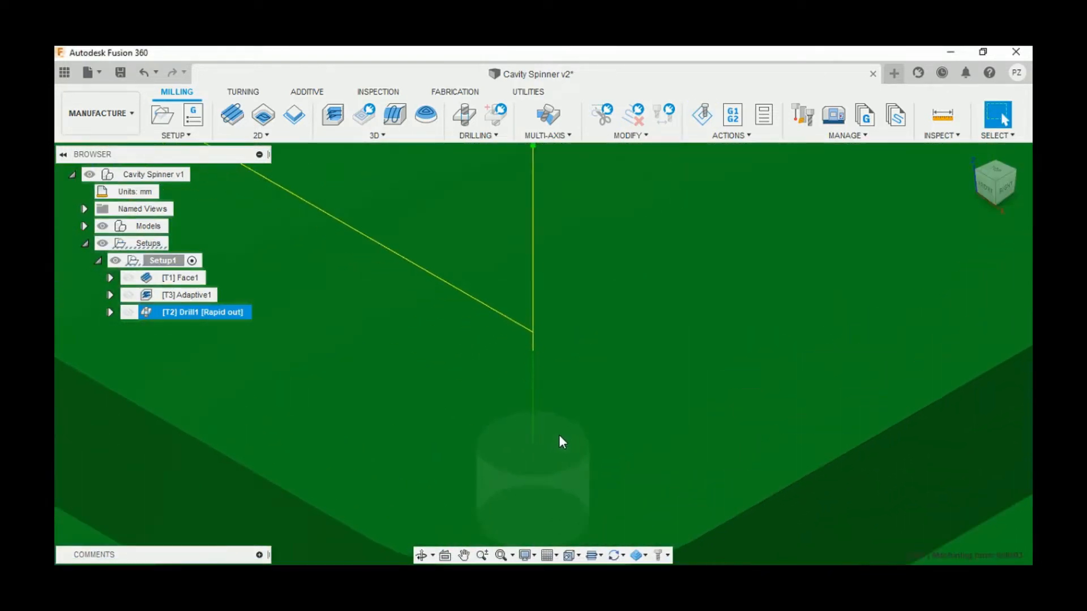
scroll(563, 439, down, 5)
scroll(565, 439, down, 3)
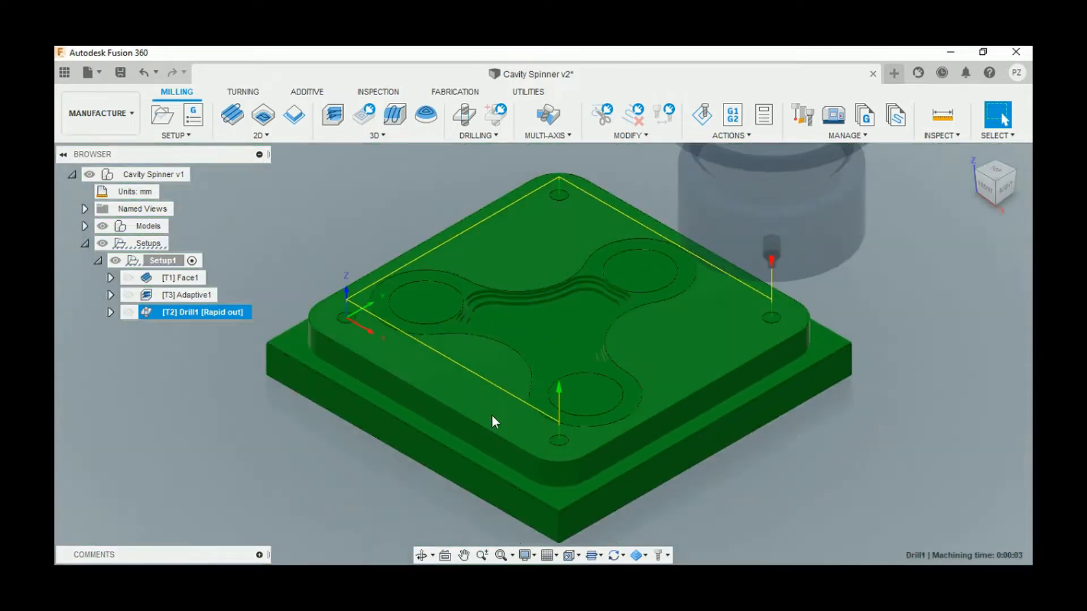
- Edit Drill1 to set the bottom height offset to -1 mm from the hole bottom, check it from the front, and regenerate the toolpath
right_click(235, 319)
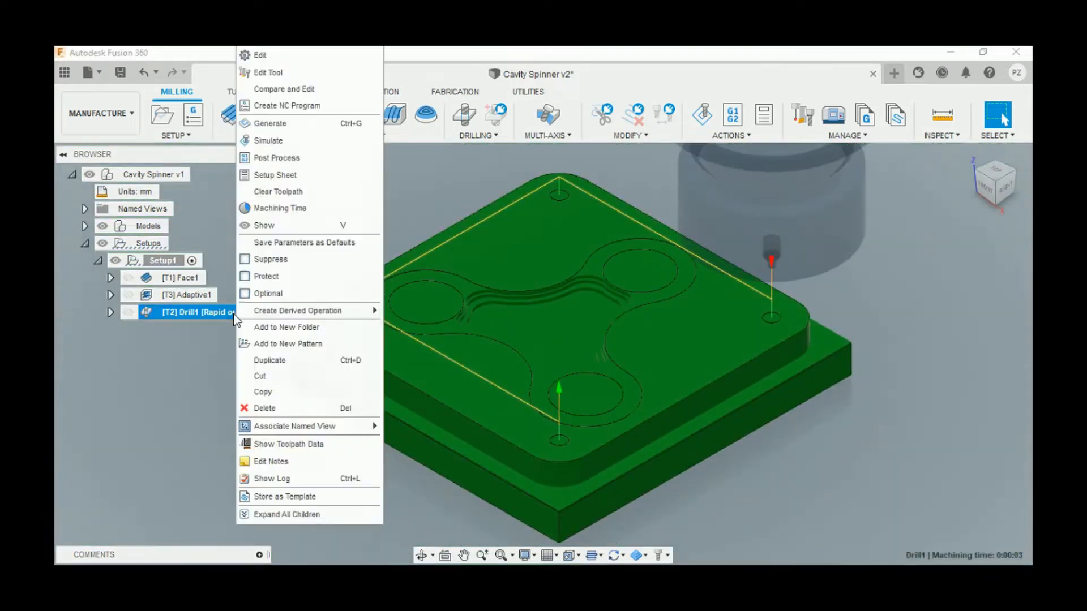
click(283, 60)
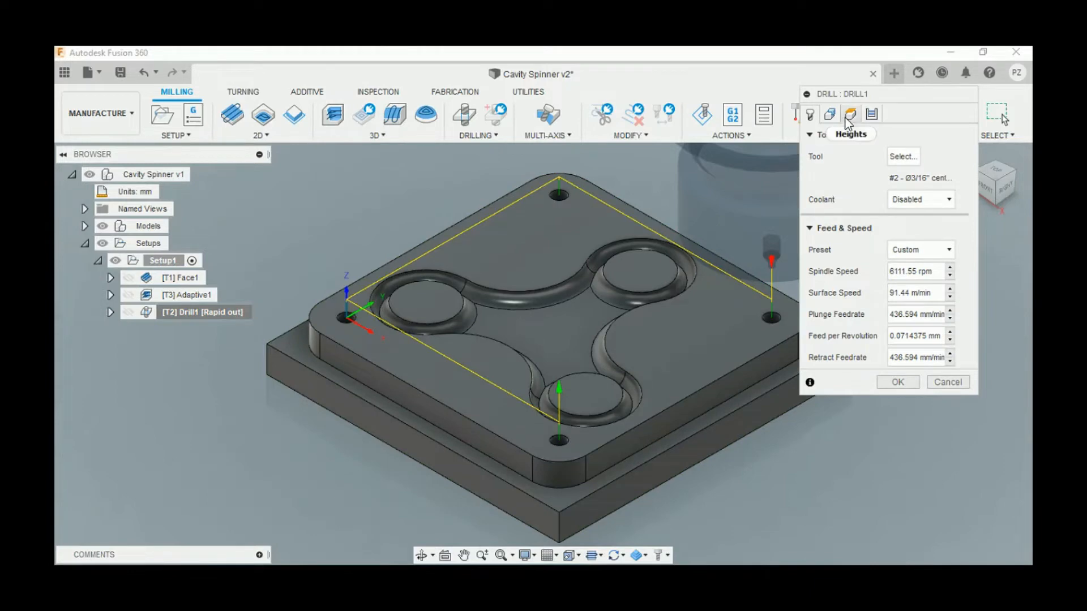
click(848, 120)
click(982, 192)
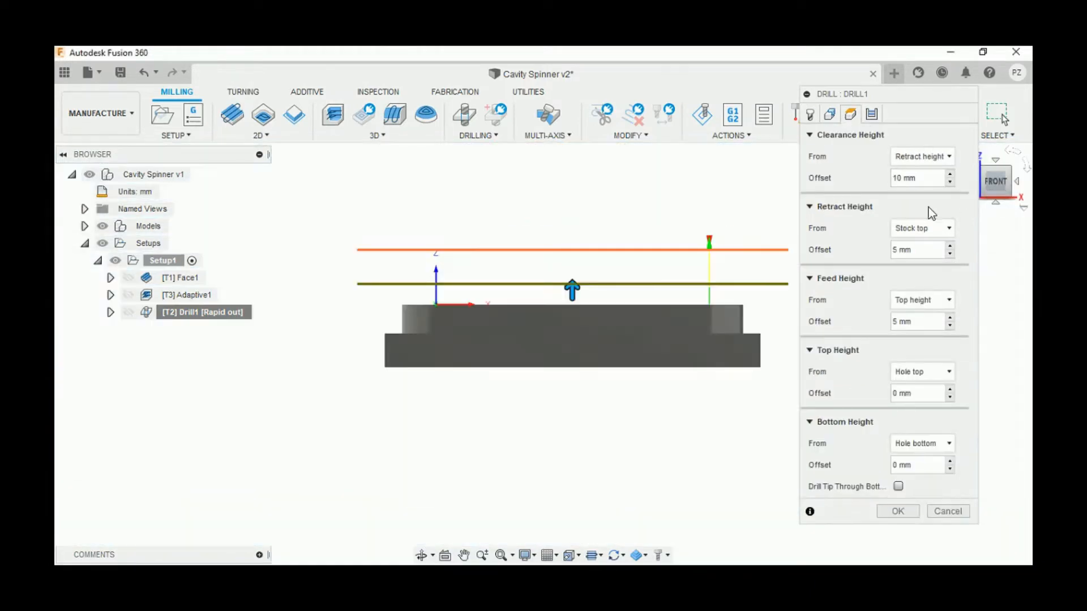
scroll(509, 308, up, 2)
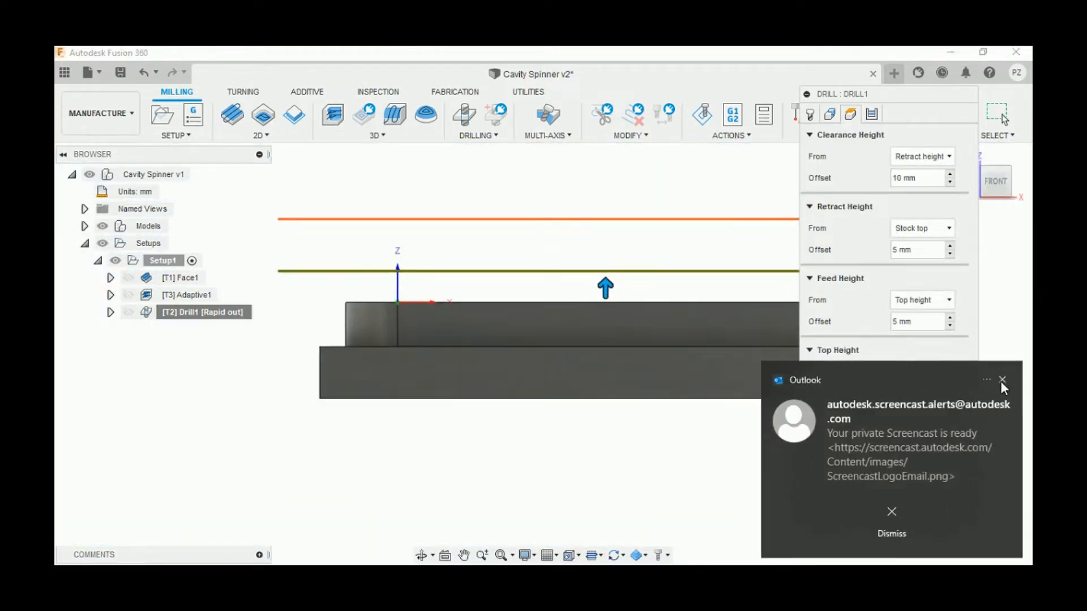
click(1001, 381)
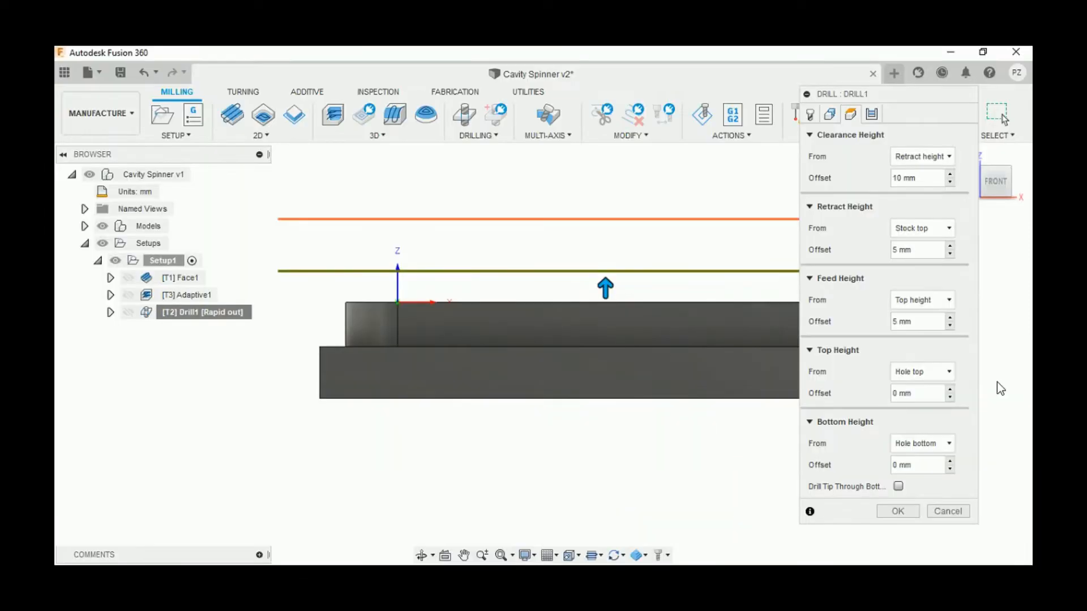
click(949, 469)
click(950, 468)
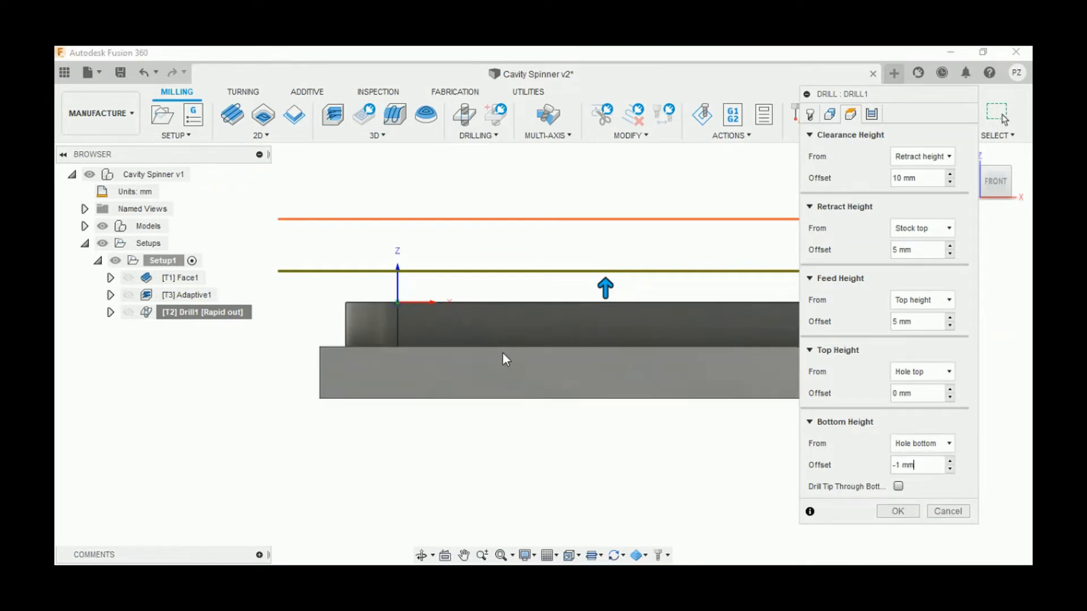
scroll(396, 304, up, 2)
scroll(411, 304, up, 3)
scroll(408, 316, down, 2)
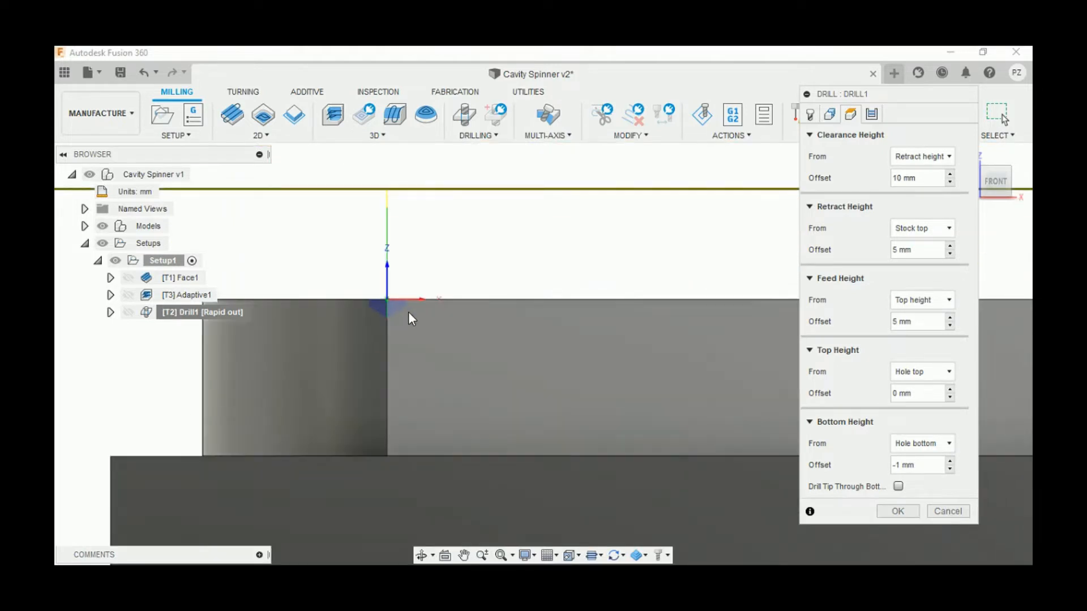
click(895, 510)
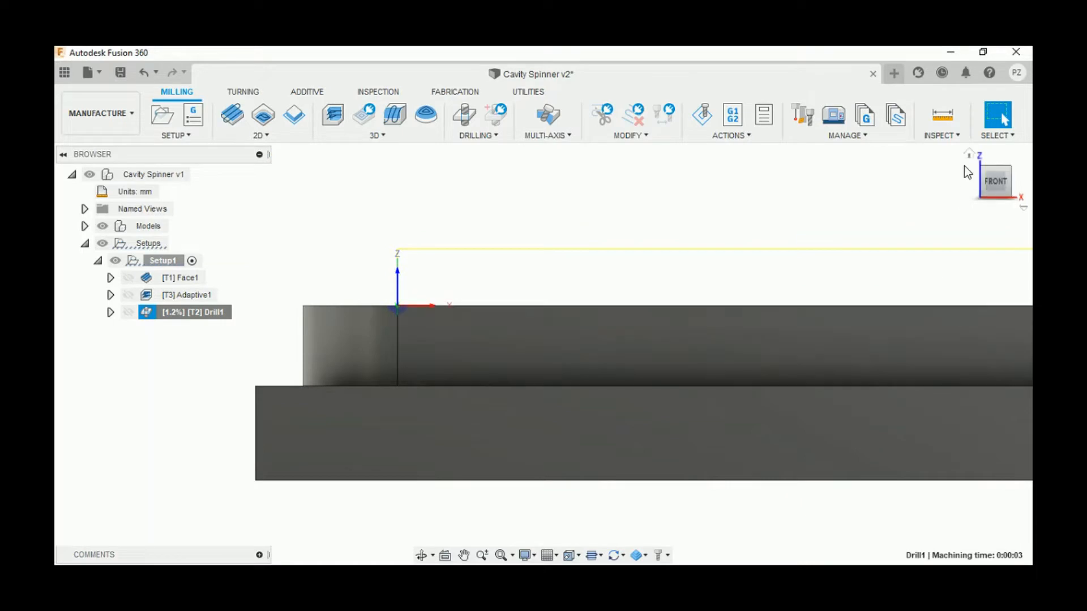
- Return to the home view and inspect the regenerated center drilling at the front corner hole
click(969, 155)
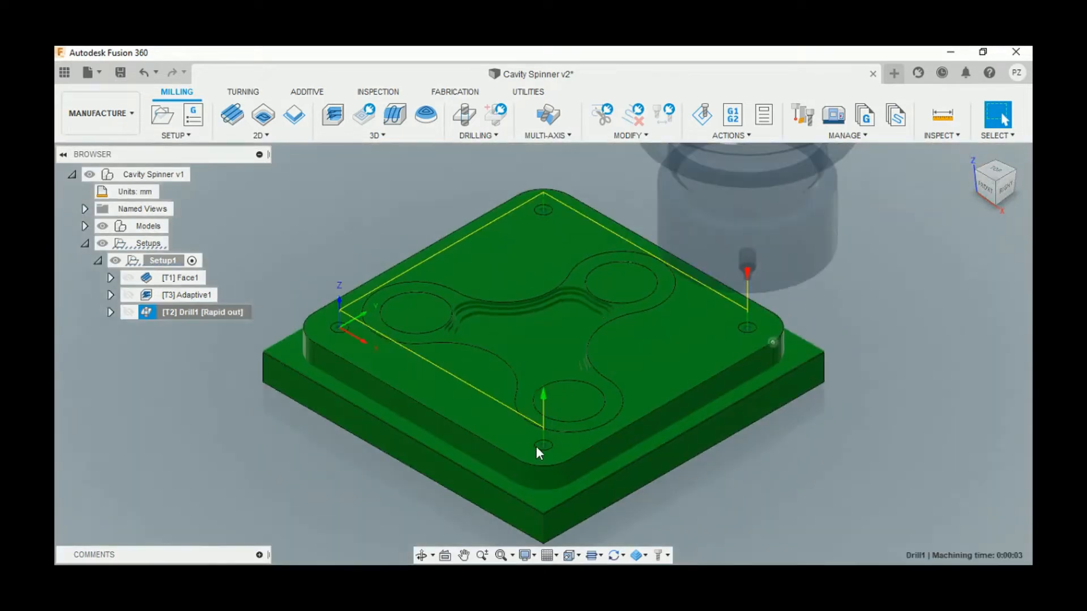
scroll(545, 449, up, 5)
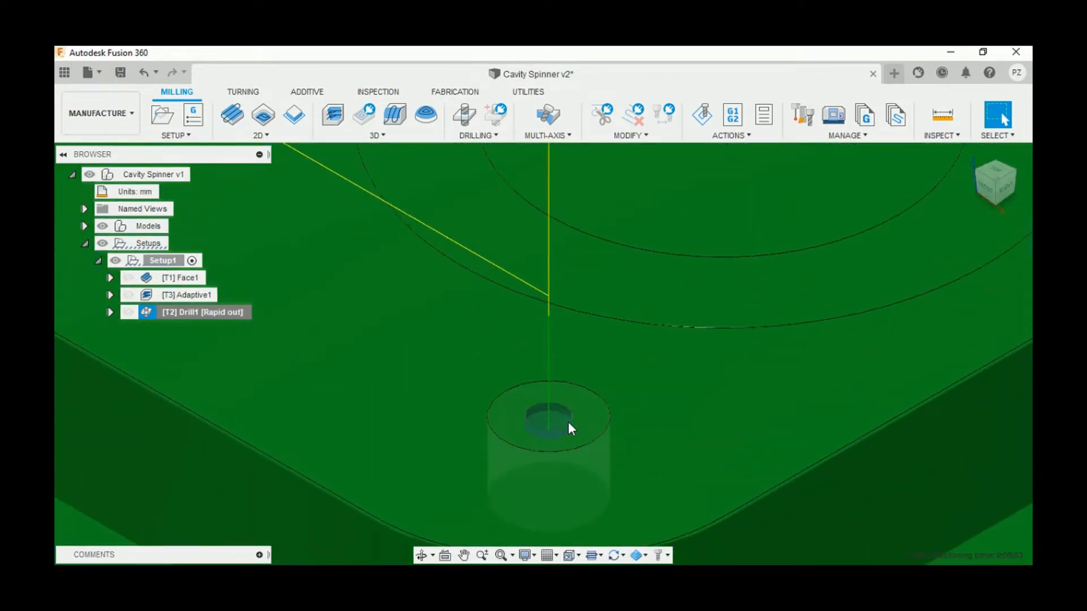
scroll(567, 424, down, 5)
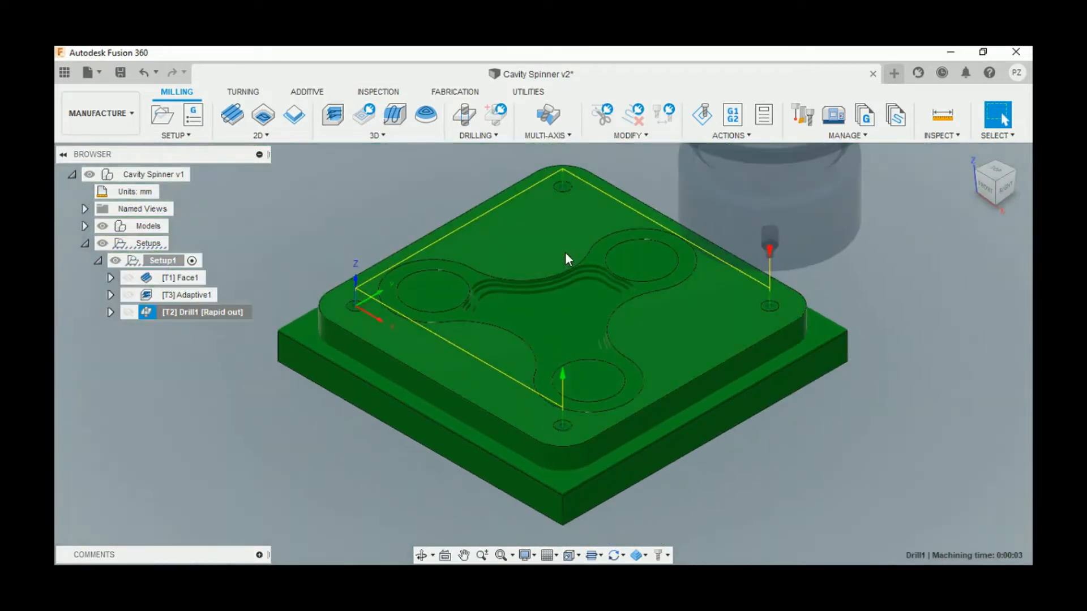
- Create a derived Drill operation from the Drill1 center drilling operation
right_click(244, 313)
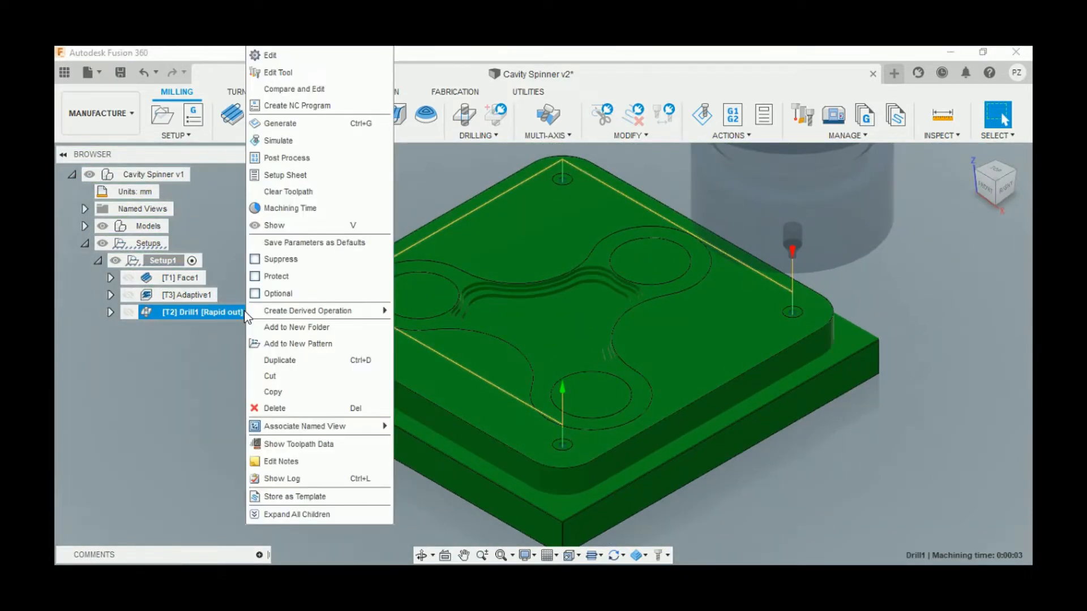
mouse_move(277, 313)
mouse_move(418, 311)
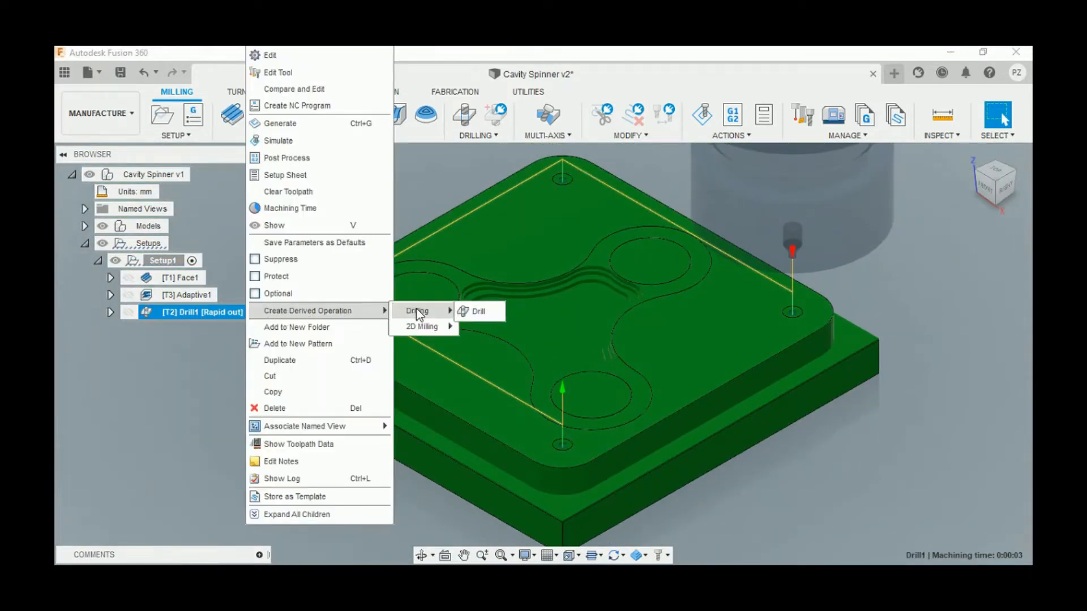
click(462, 310)
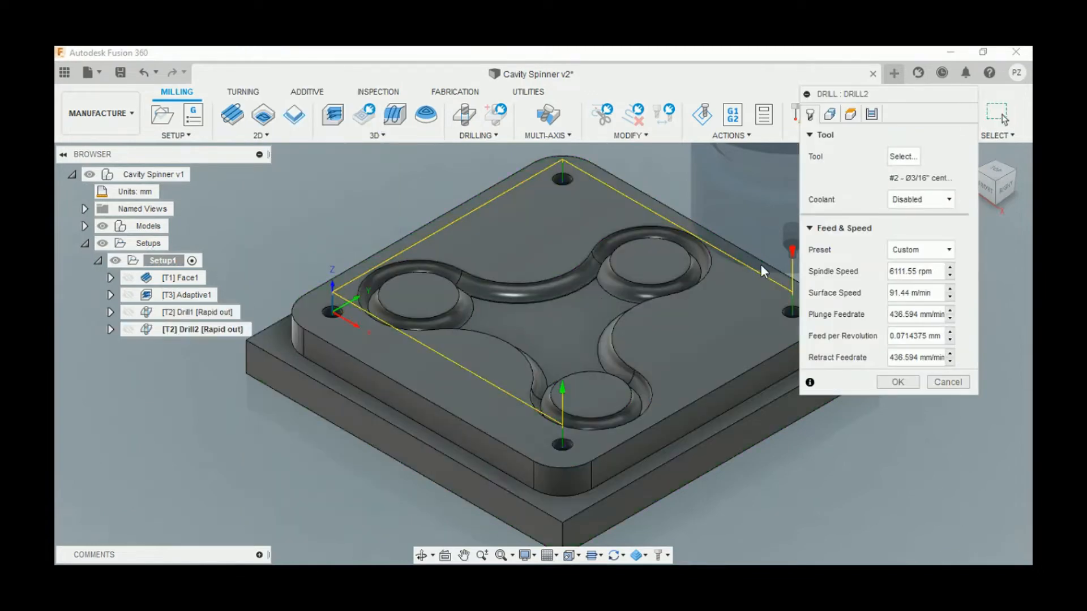
- Assign the Ø5mm 118° drill from the Fusion 360 Library with the Aluminum - Drilling preset, and set coolant to Disabled
click(903, 157)
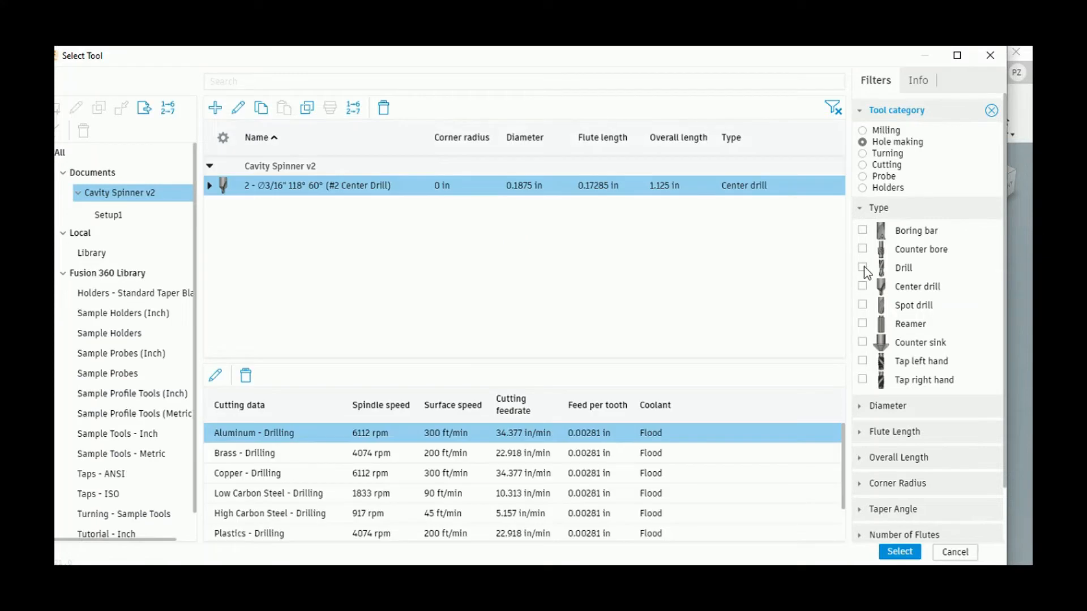
click(862, 267)
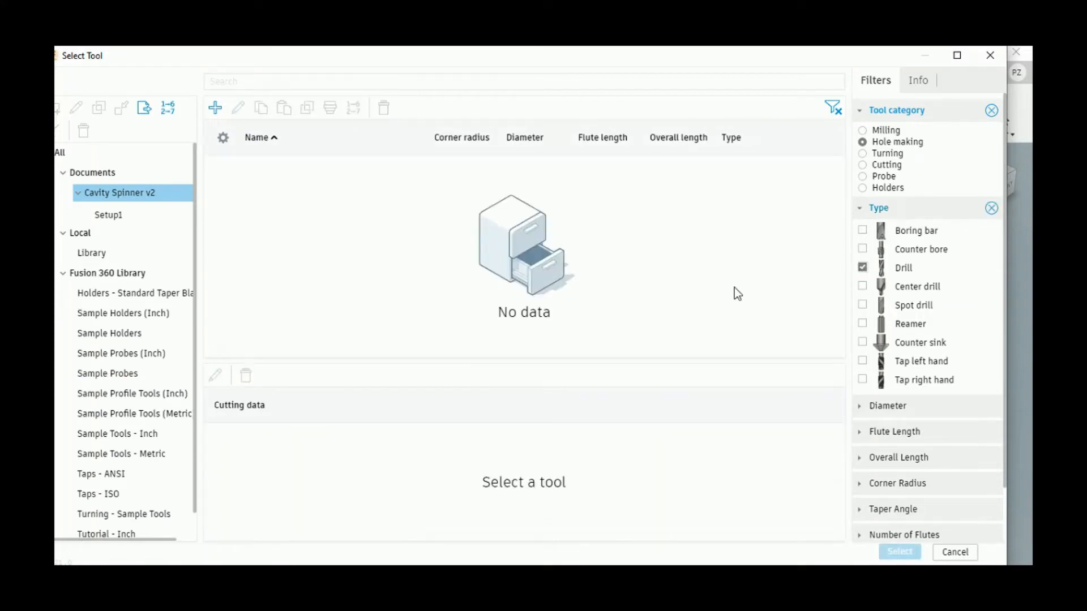
click(171, 277)
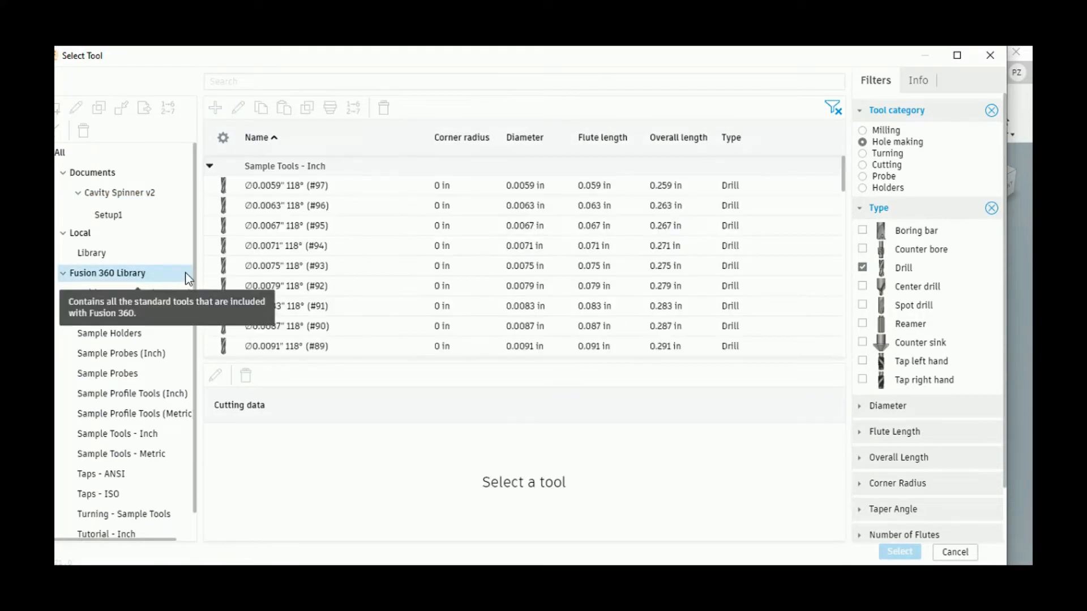
scroll(276, 266, down, 20)
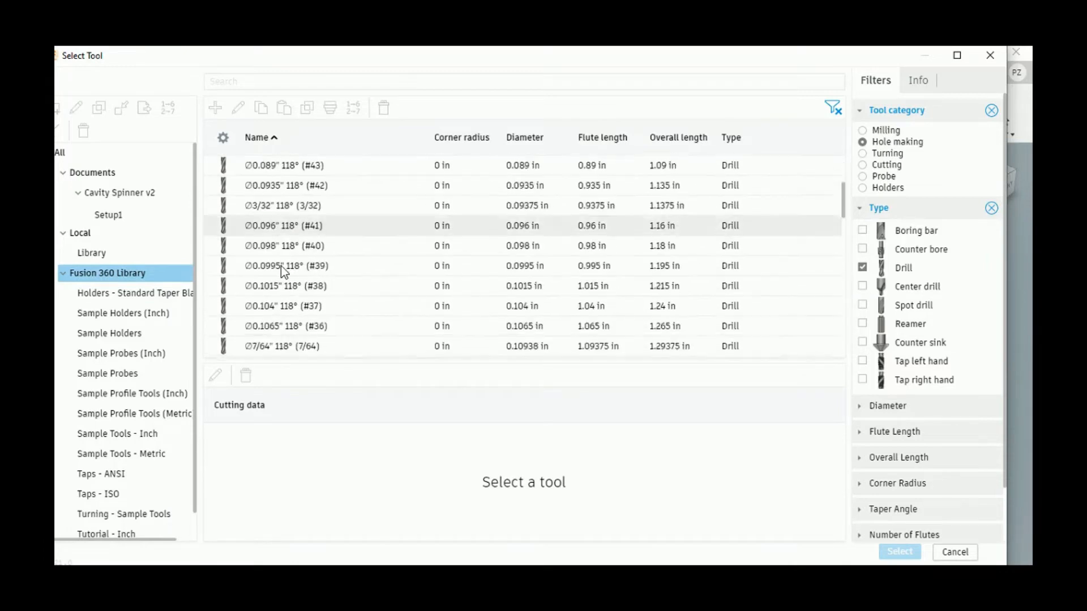
scroll(288, 275, down, 15)
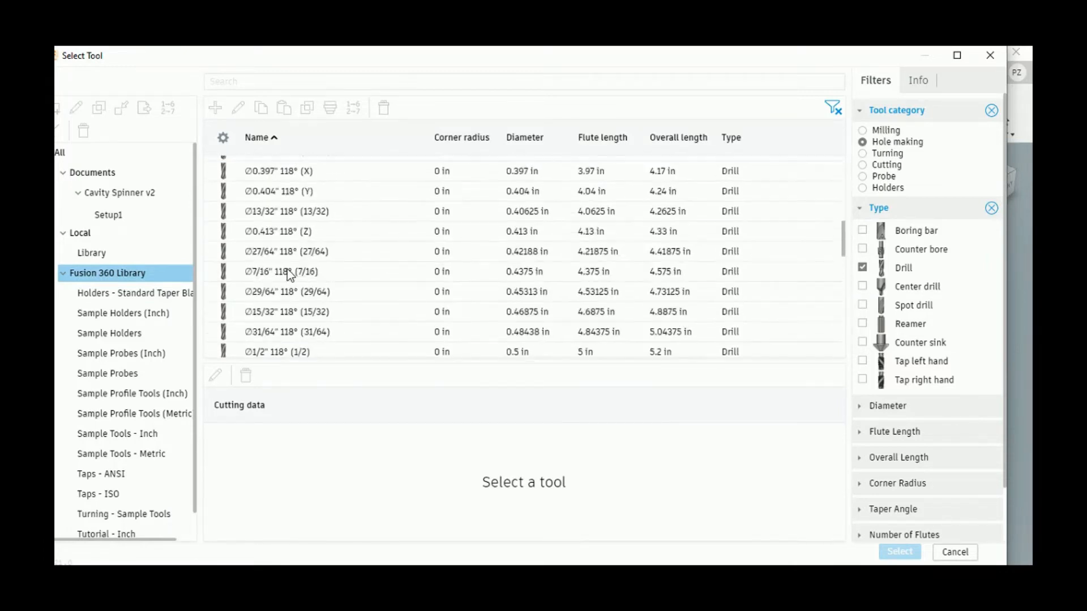
scroll(288, 270, down, 20)
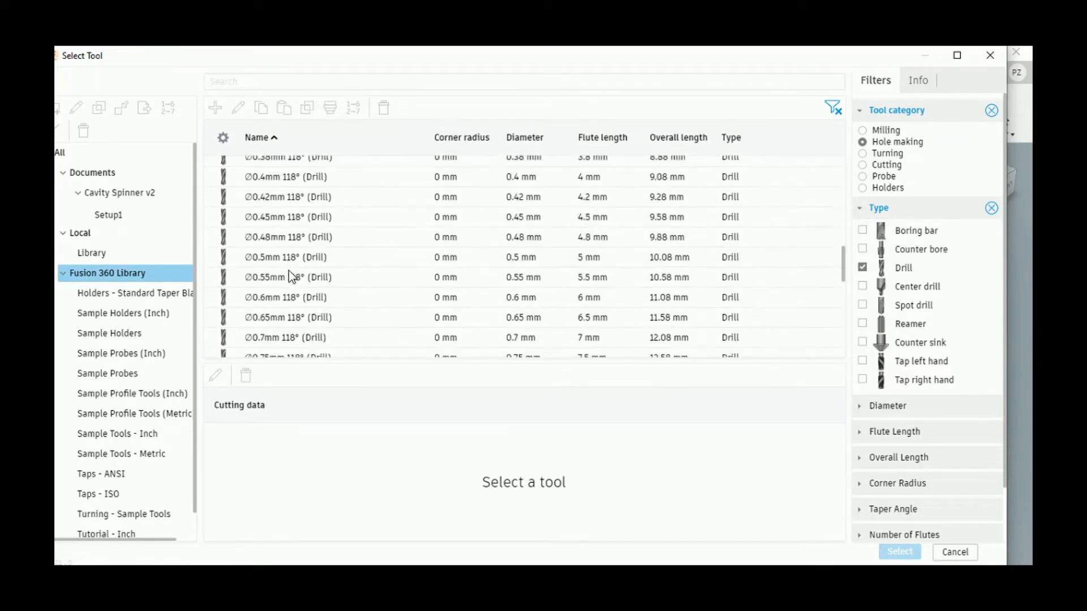
scroll(289, 270, down, 5)
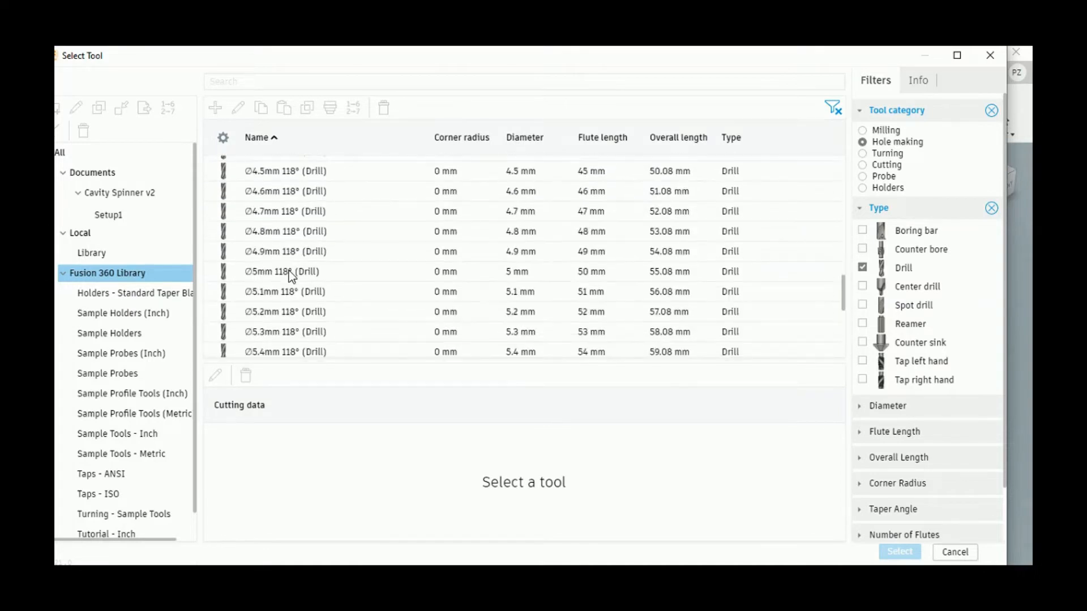
click(289, 273)
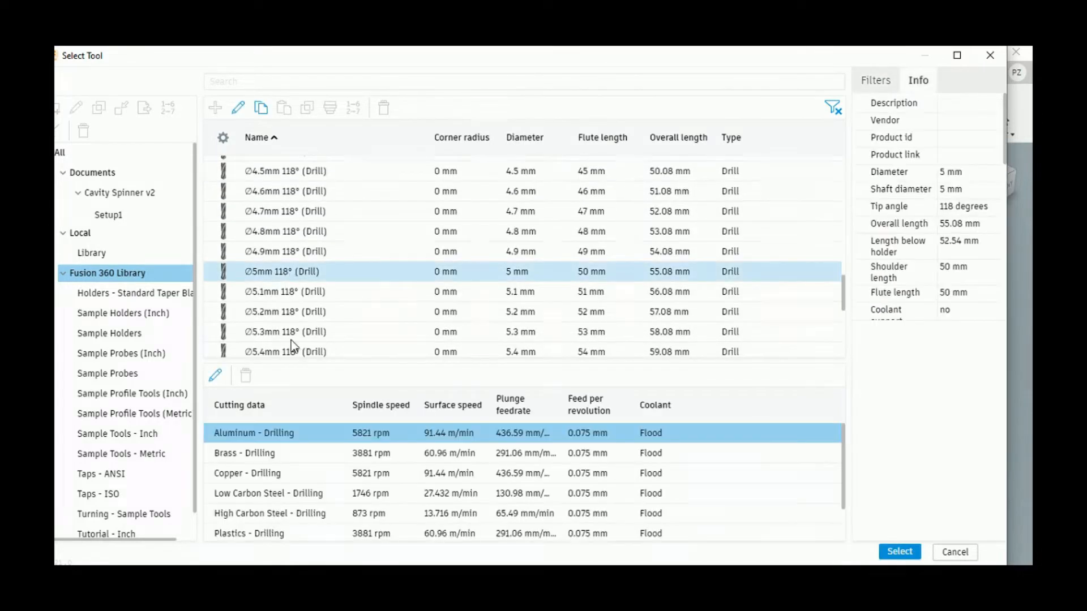
click(297, 433)
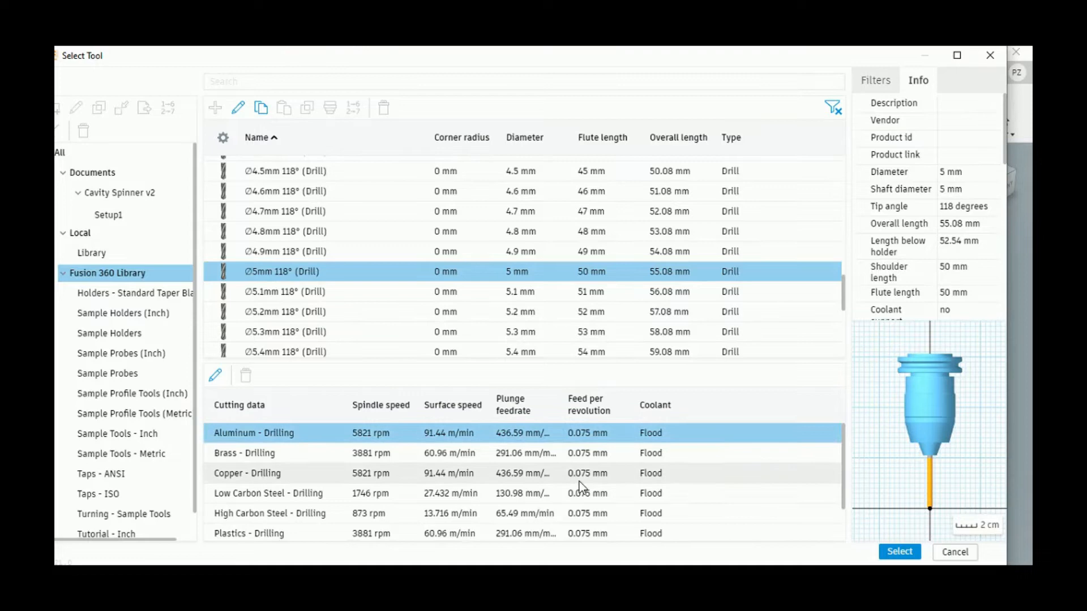
click(899, 552)
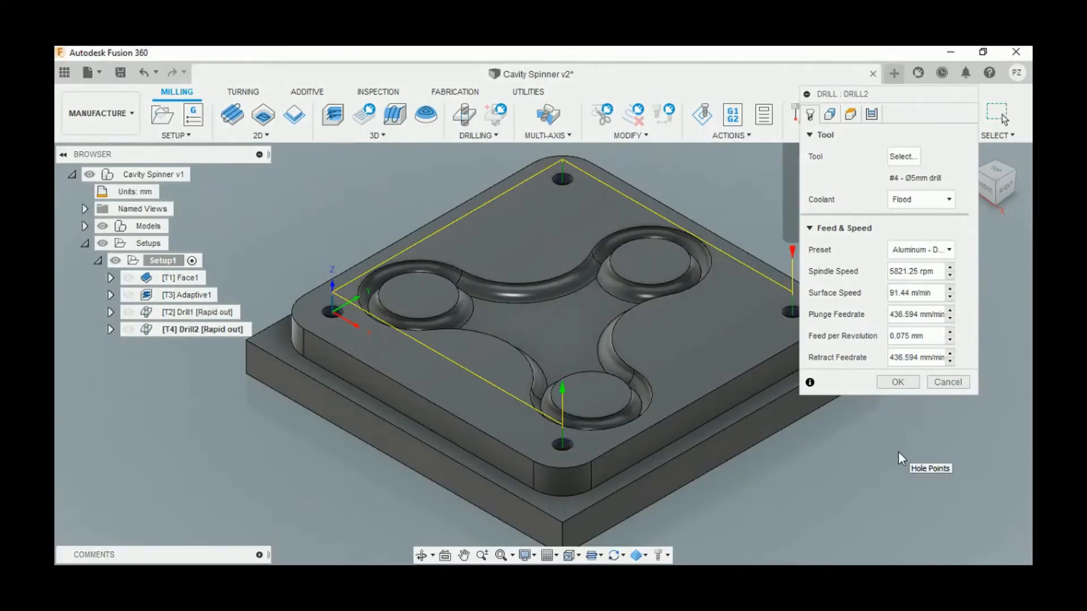
click(925, 199)
click(925, 216)
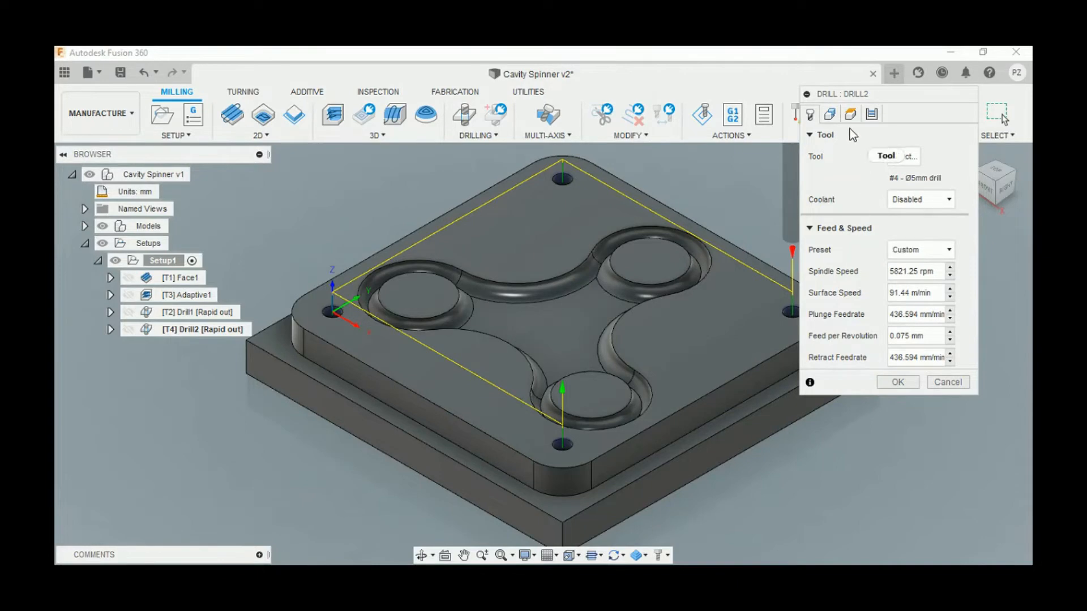
- Clear the inherited hole points and change the hole mode so holes are defined by their faces
click(831, 115)
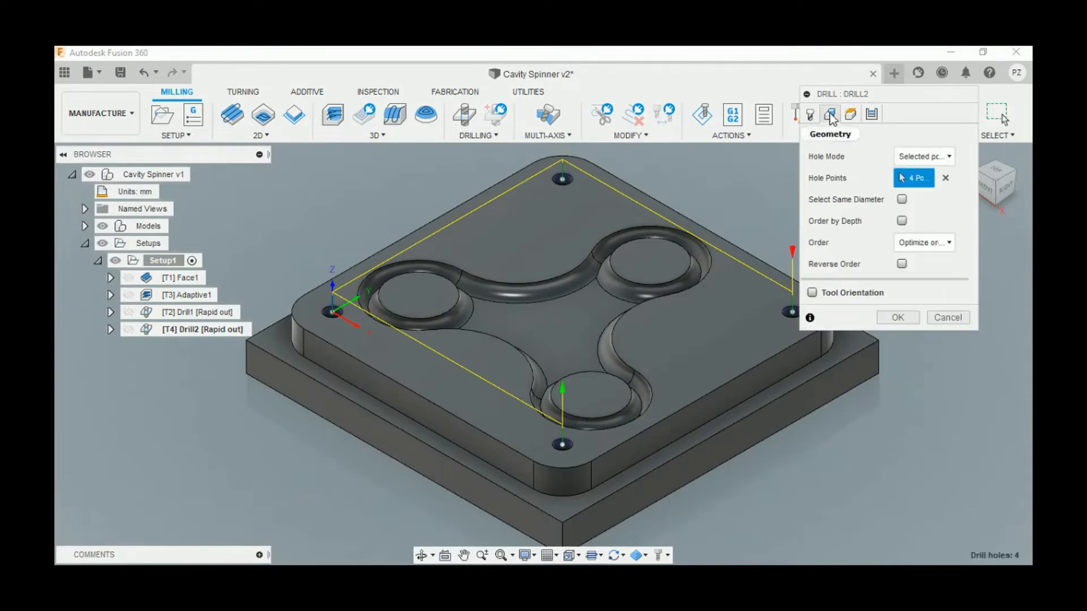
click(948, 178)
shift+middle_drag(590, 172, 588, 198)
scroll(587, 198, down, 3)
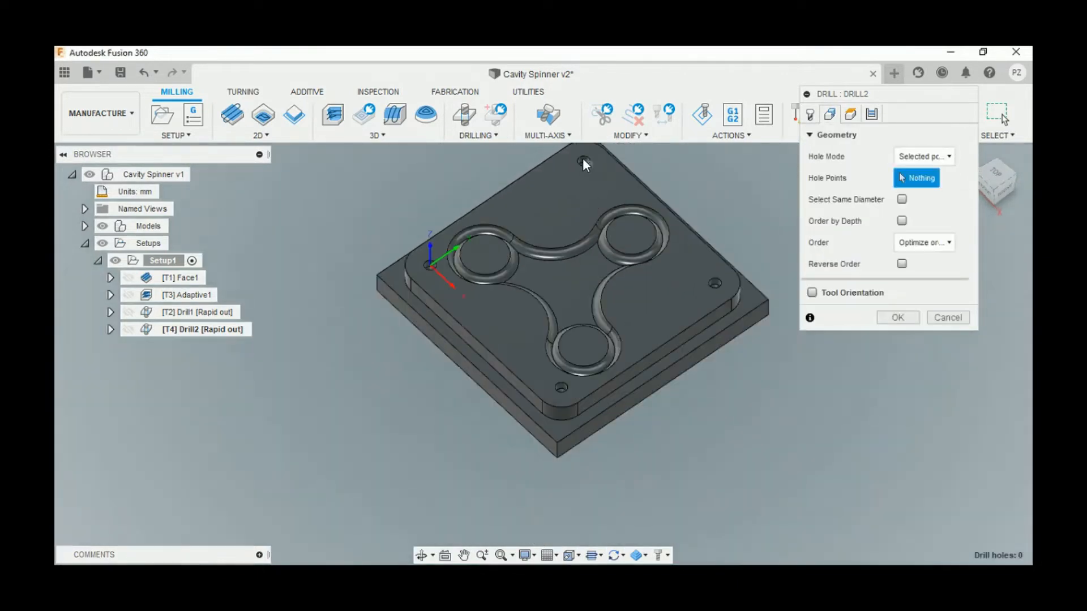
scroll(584, 161, up, 5)
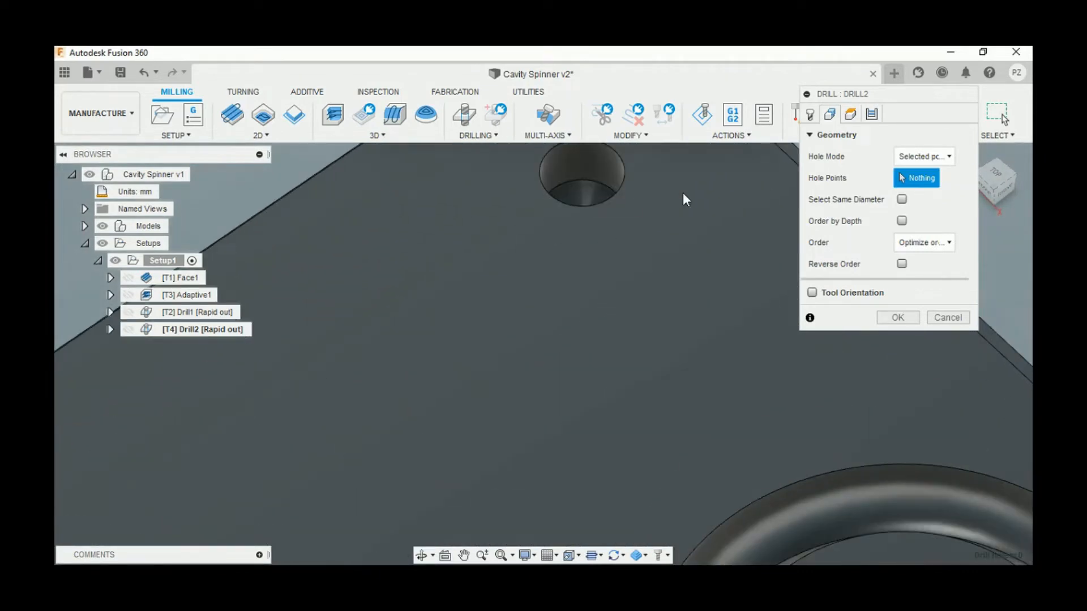
click(923, 156)
click(934, 176)
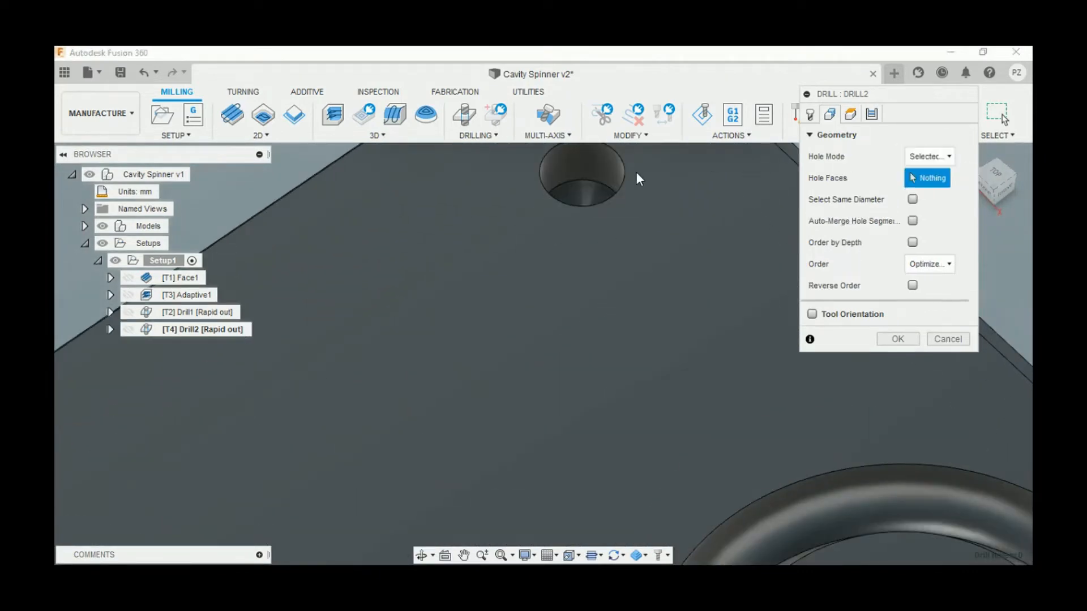
- Select the cylindrical faces of all four corner holes as the drilling geometry
click(584, 190)
scroll(510, 216, down, 5)
scroll(508, 215, down, 3)
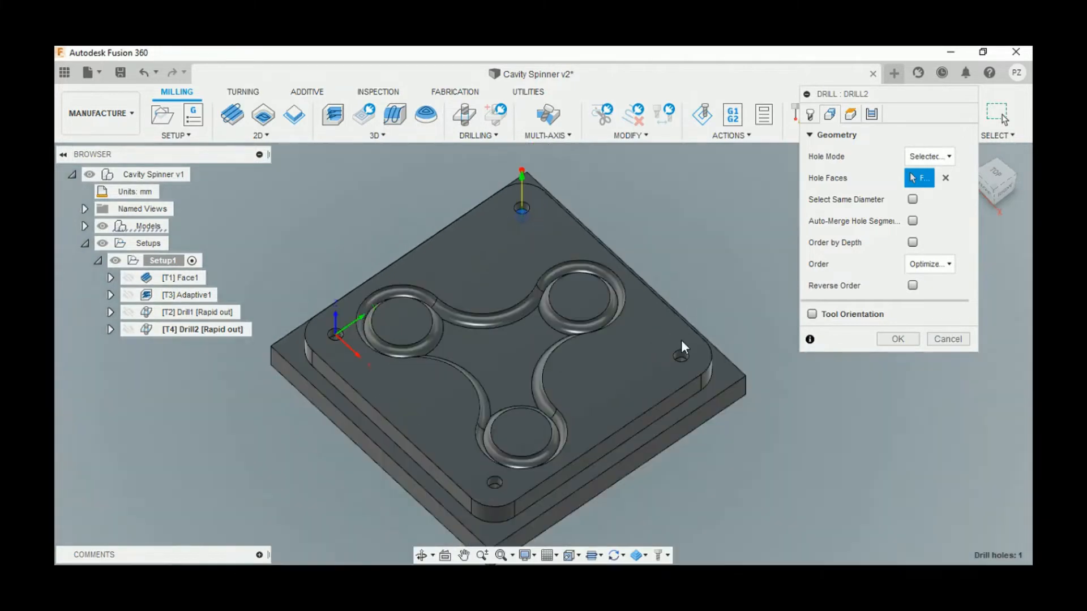
scroll(681, 340, up, 5)
click(681, 351)
scroll(623, 362, down, 5)
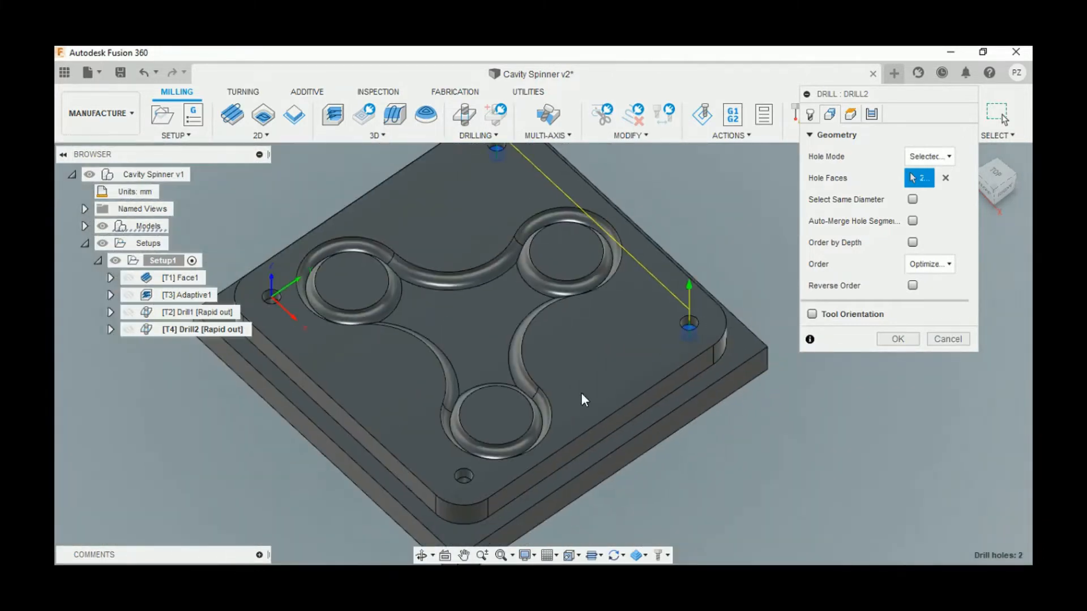
scroll(463, 488, up, 5)
click(465, 469)
scroll(384, 337, down, 5)
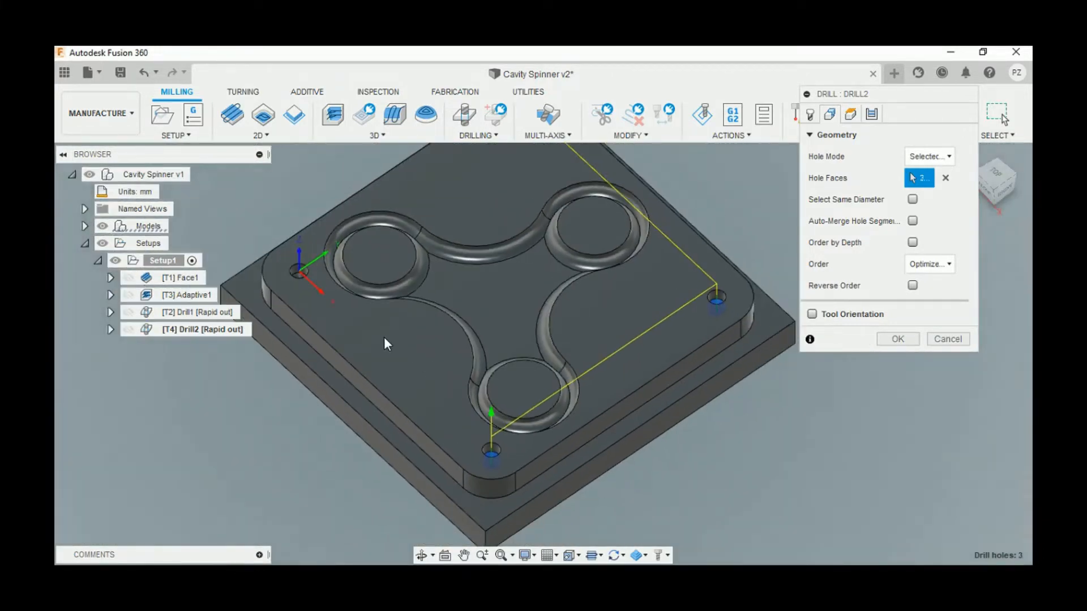
scroll(287, 270, up, 6)
click(317, 297)
scroll(317, 296, down, 5)
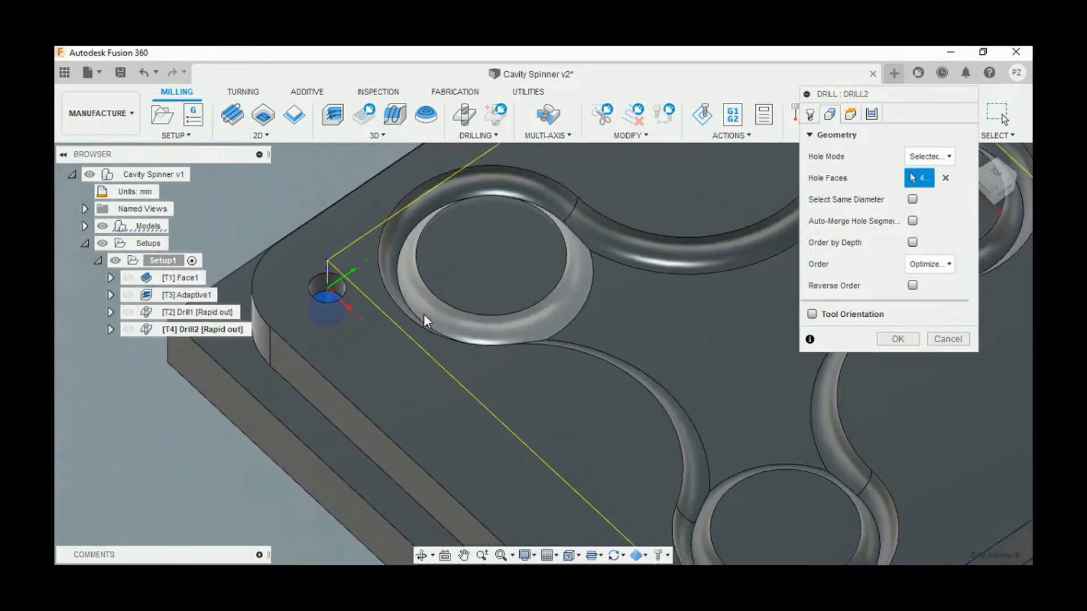
- Keep the cycle type as Drilling - rapid out, adjust the bottom height offset, and generate the drilling toolpath
click(851, 116)
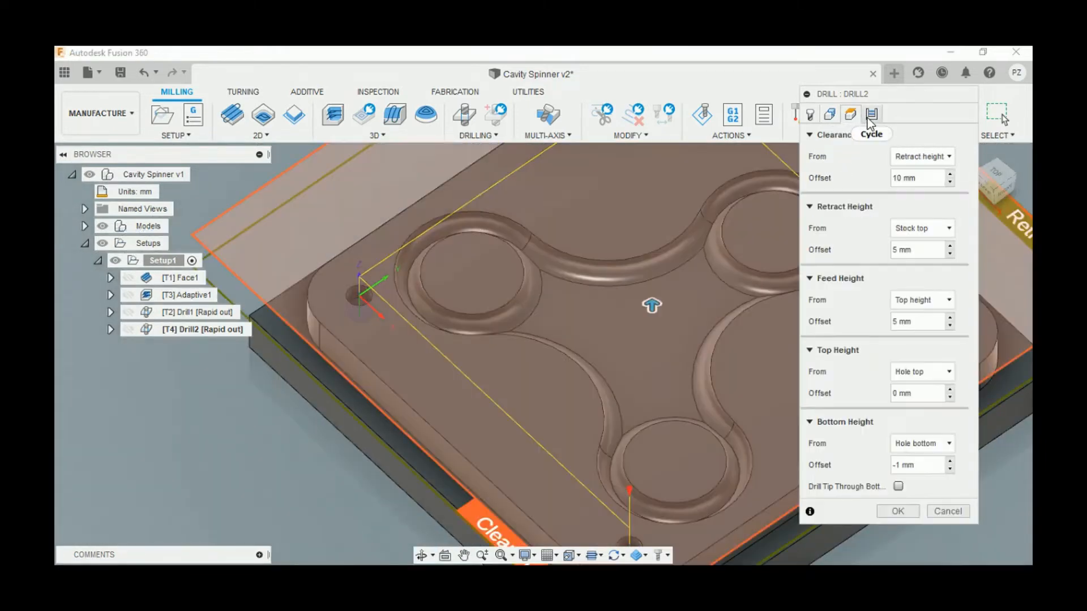
click(872, 115)
click(887, 156)
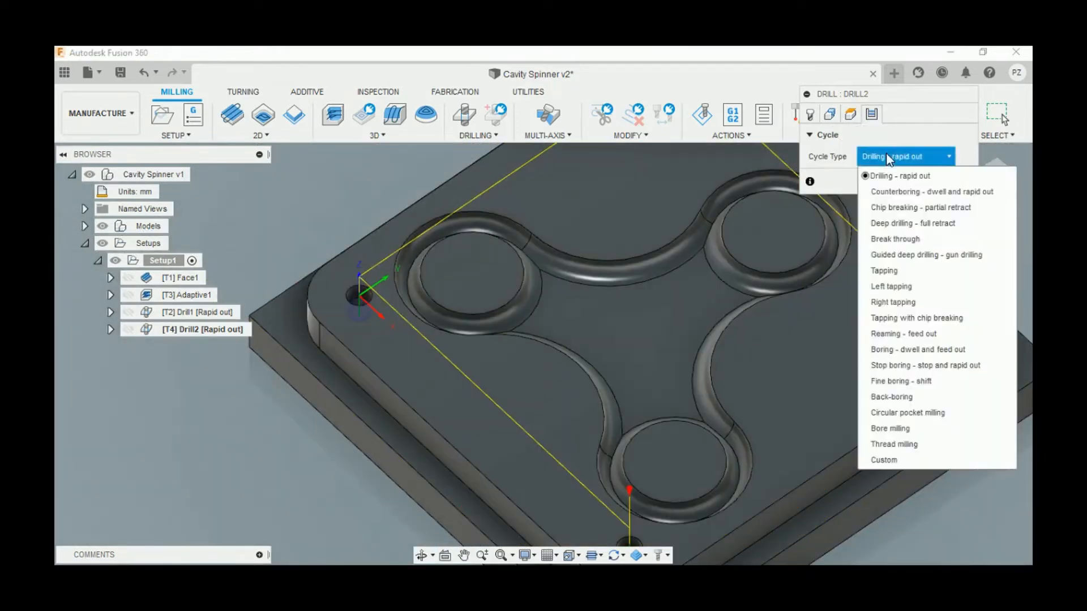
click(895, 178)
click(851, 116)
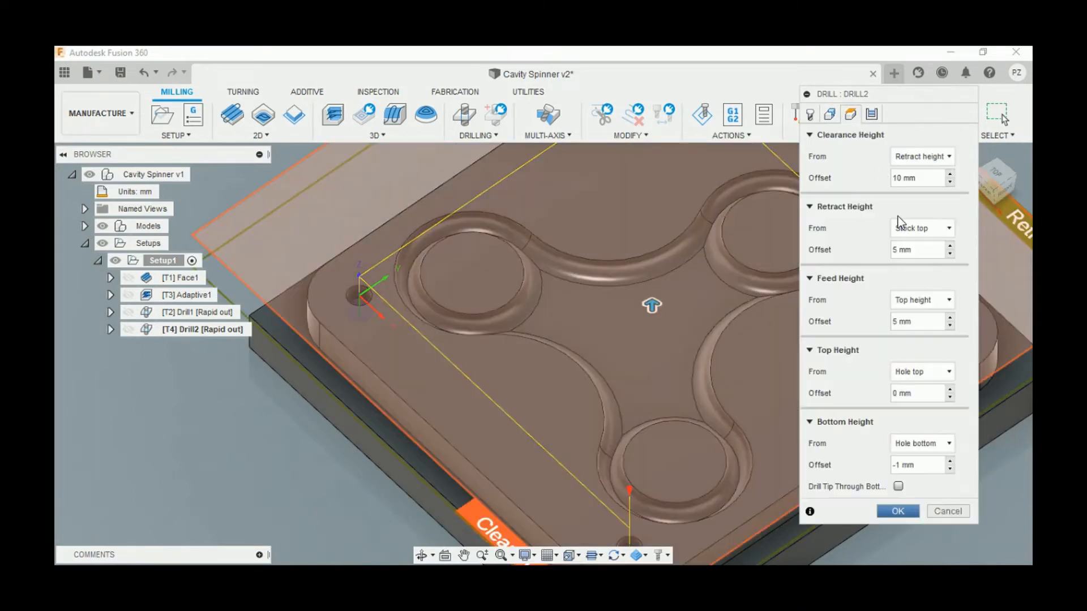
click(951, 465)
click(909, 512)
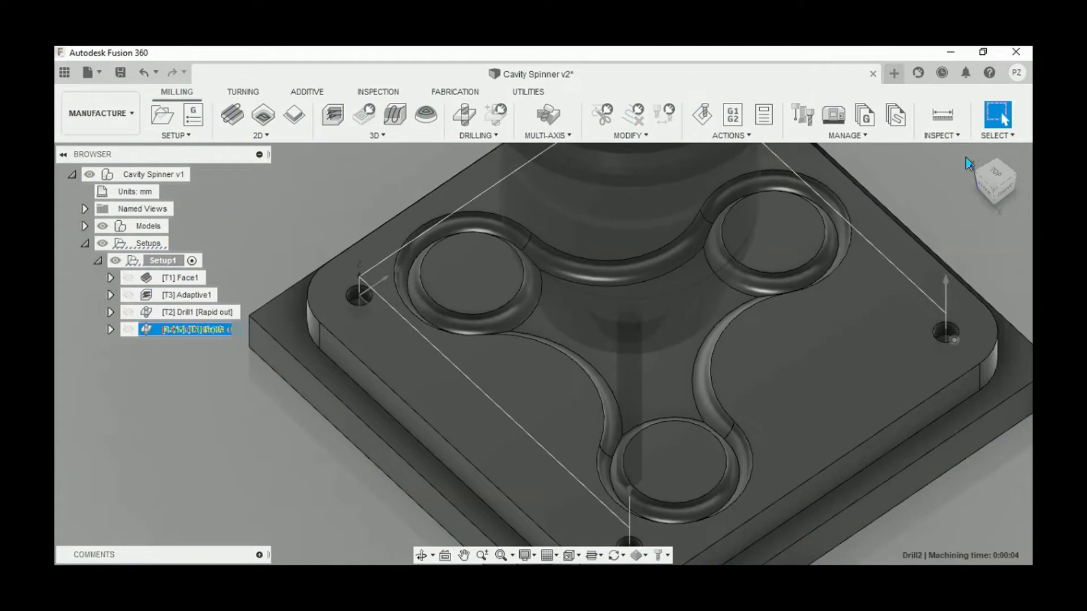
- Start simulating the Drill2 toolpath, view the part from the front, and make the stock transparent
click(969, 153)
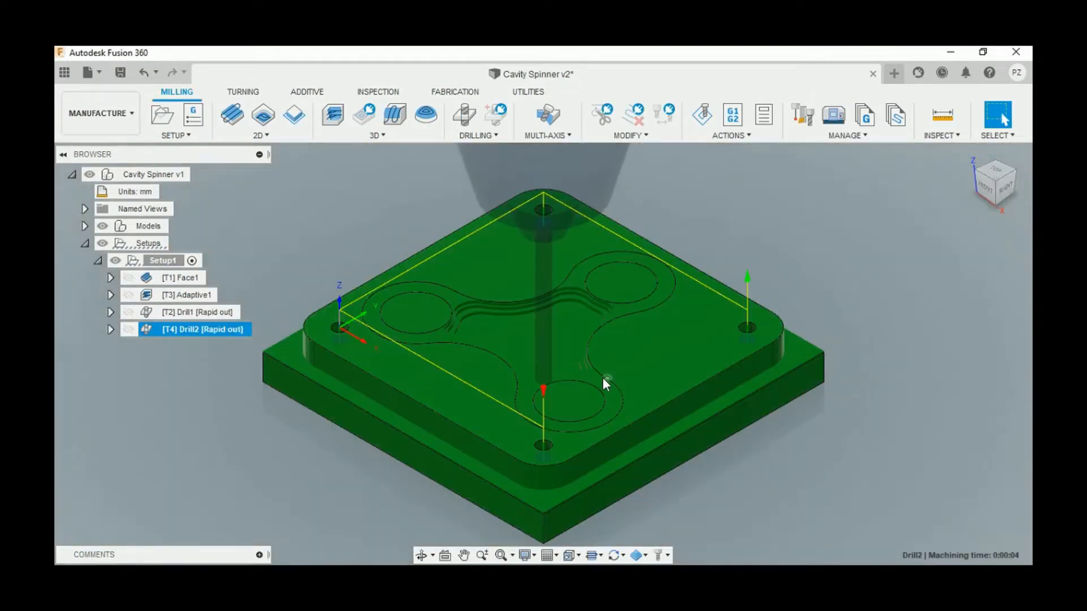
click(706, 120)
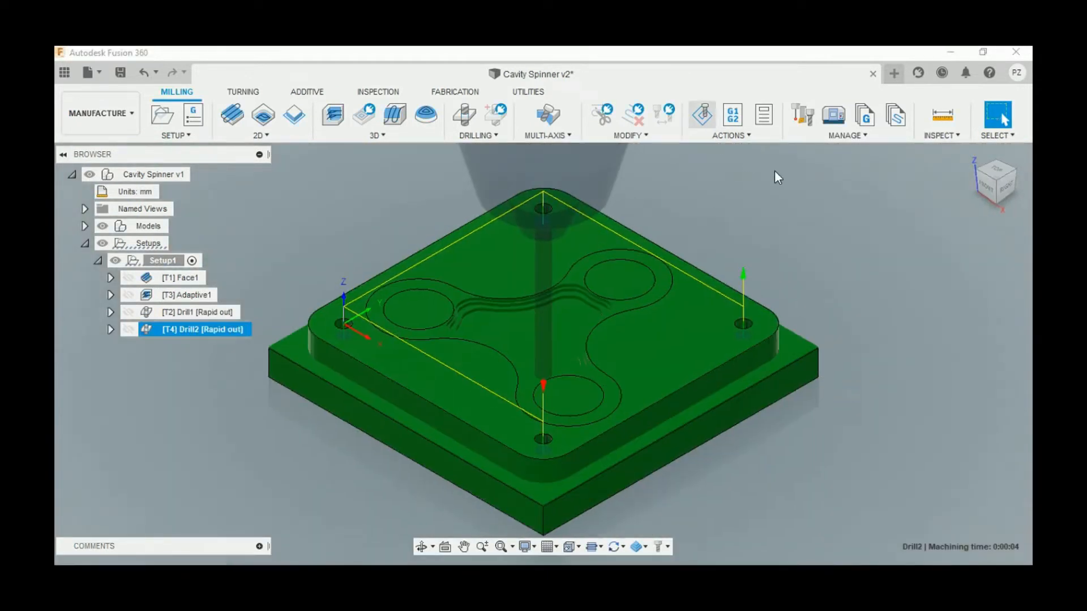
click(984, 188)
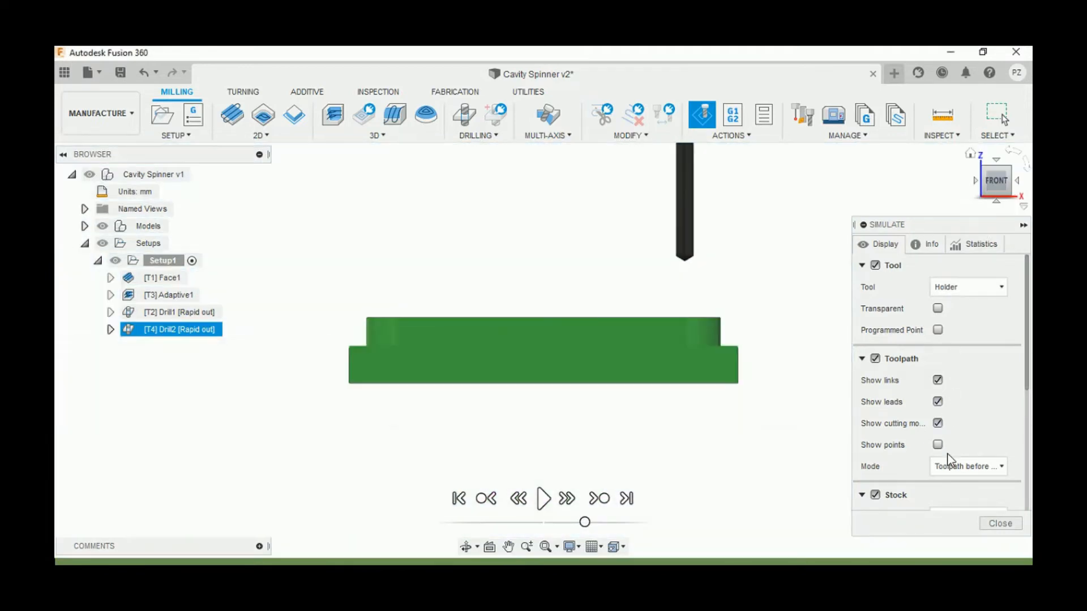
scroll(947, 459, down, 2)
scroll(940, 453, down, 2)
click(938, 430)
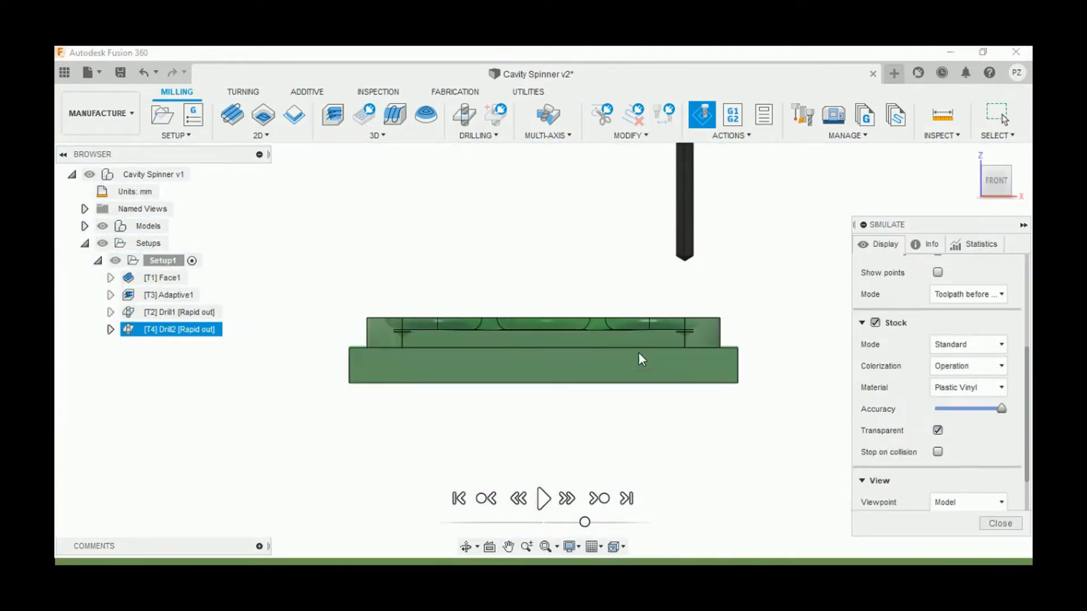
- Play the Drill2 simulation, check the drilling depth in the corner holes from the front and home views, and close it
scroll(623, 343, up, 3)
scroll(616, 340, up, 1)
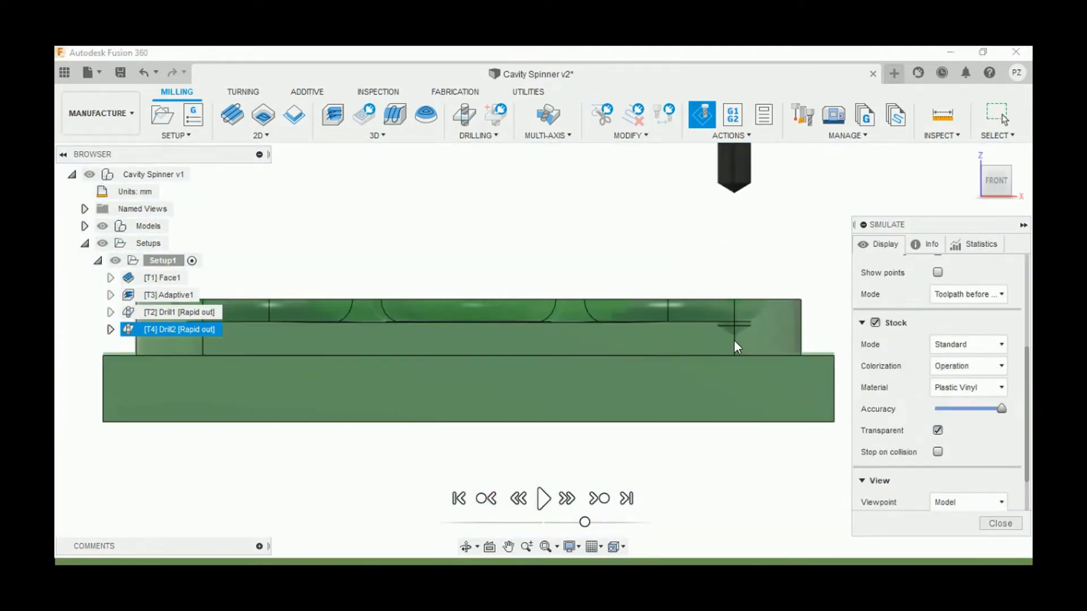
click(542, 498)
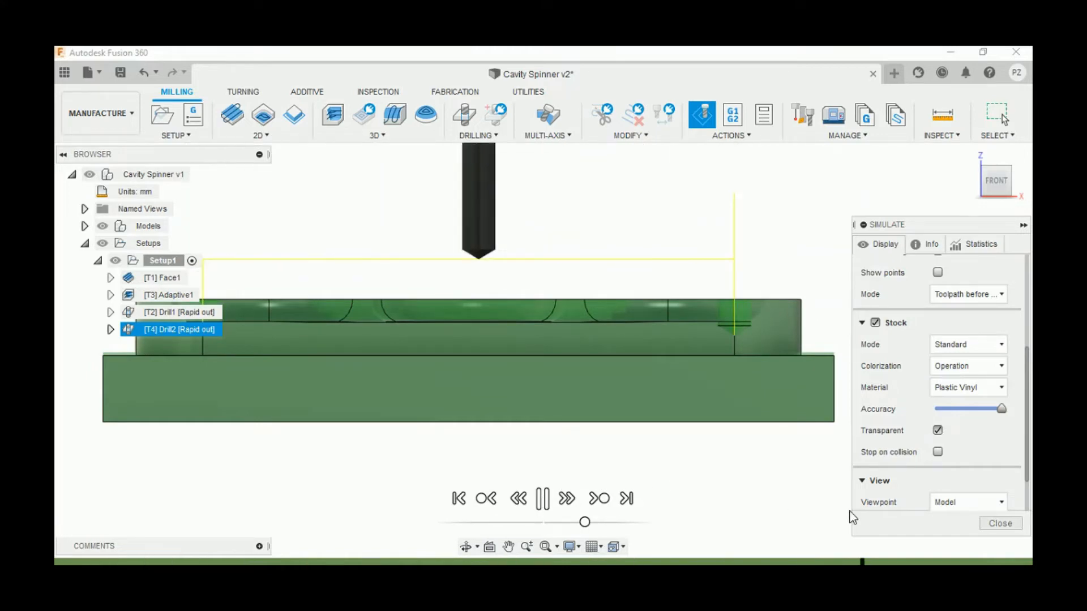
click(971, 153)
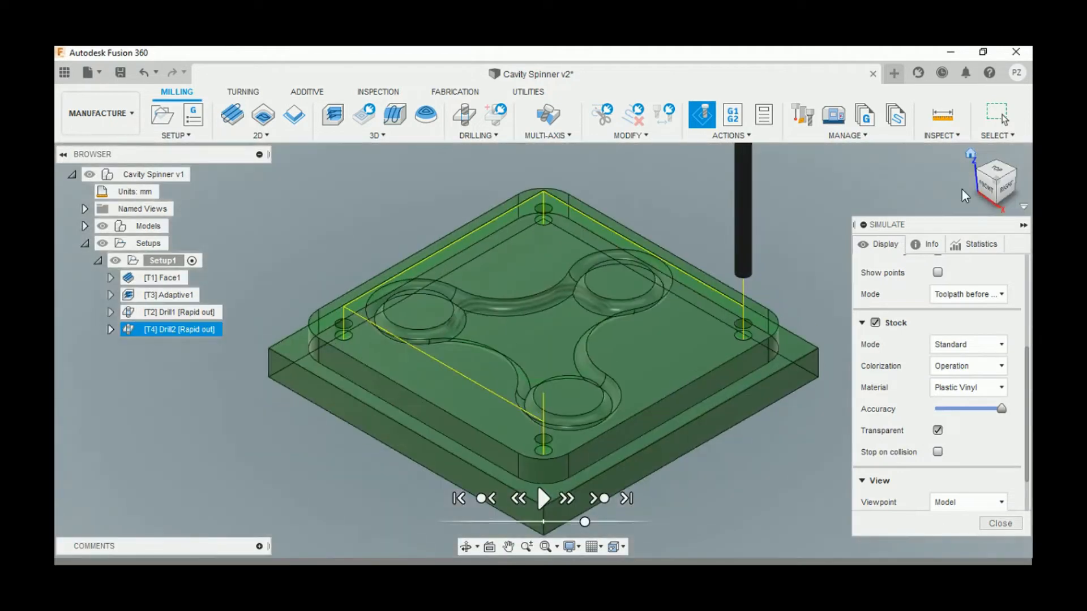
click(998, 524)
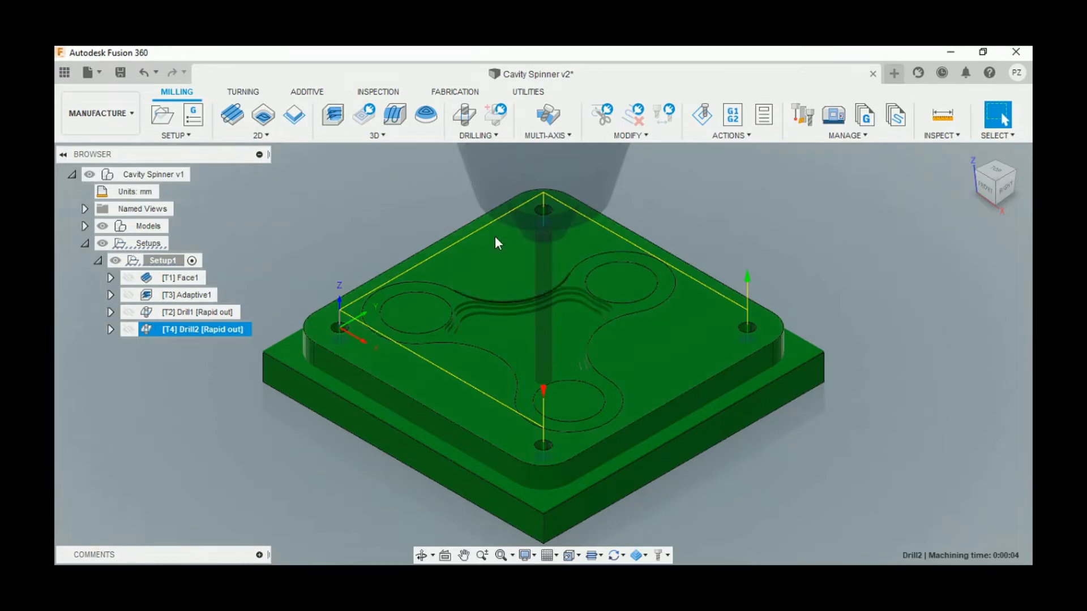
- Start a 3D Contour operation and measure the radius of the curved edge across the spinner groove beside the rear boss
click(387, 138)
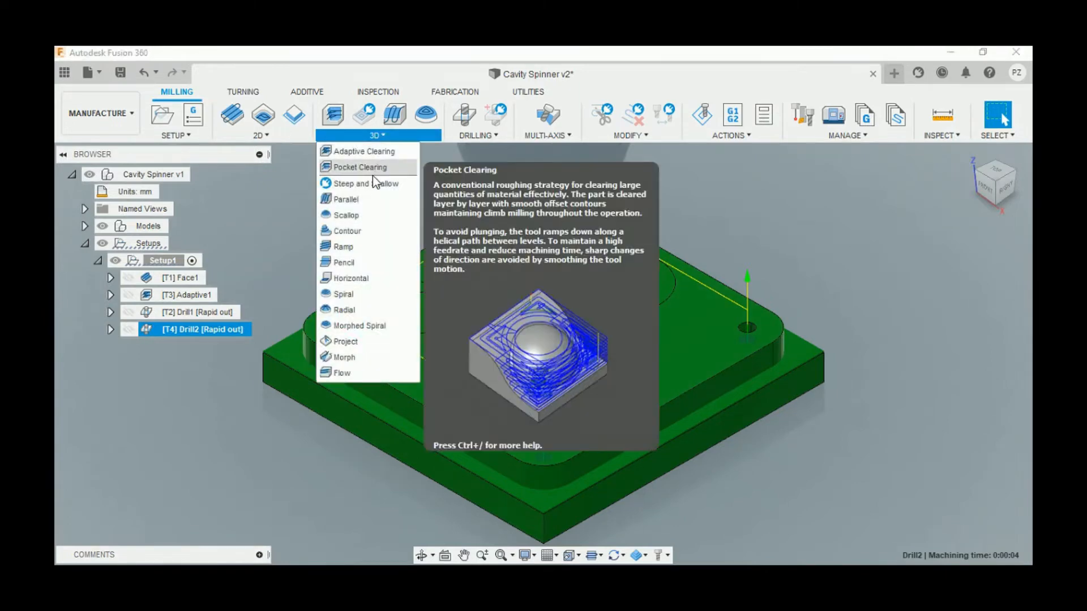
click(355, 230)
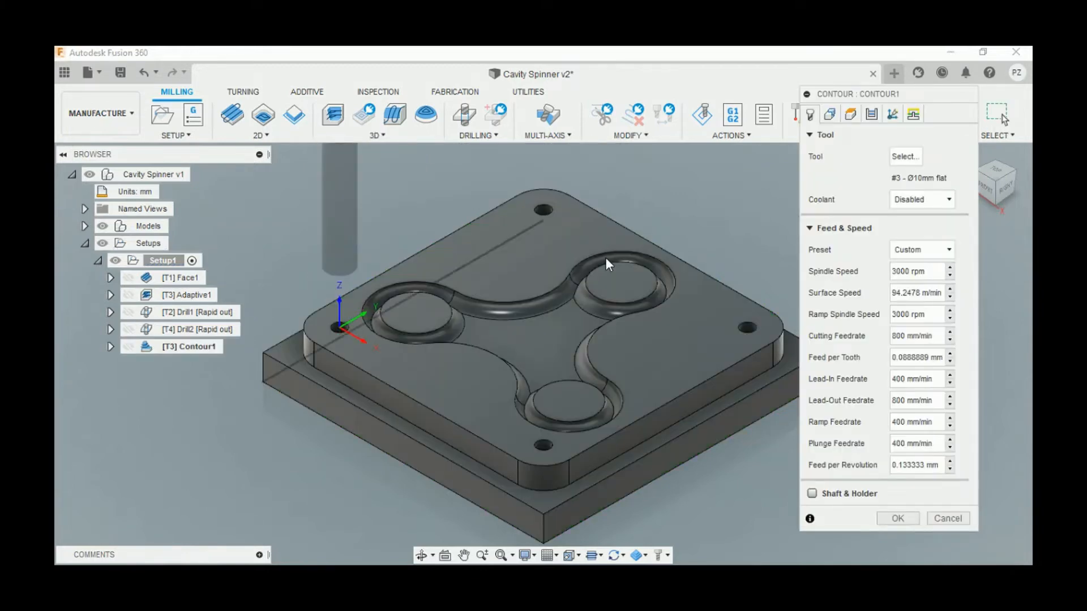
drag(914, 101, 918, 176)
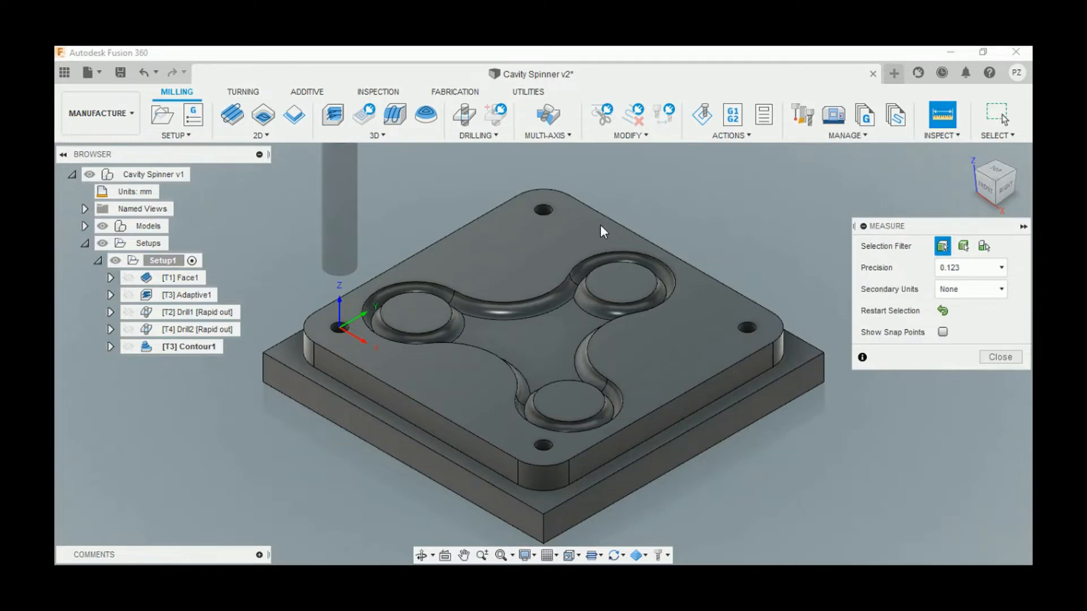
scroll(572, 285, up, 5)
click(569, 275)
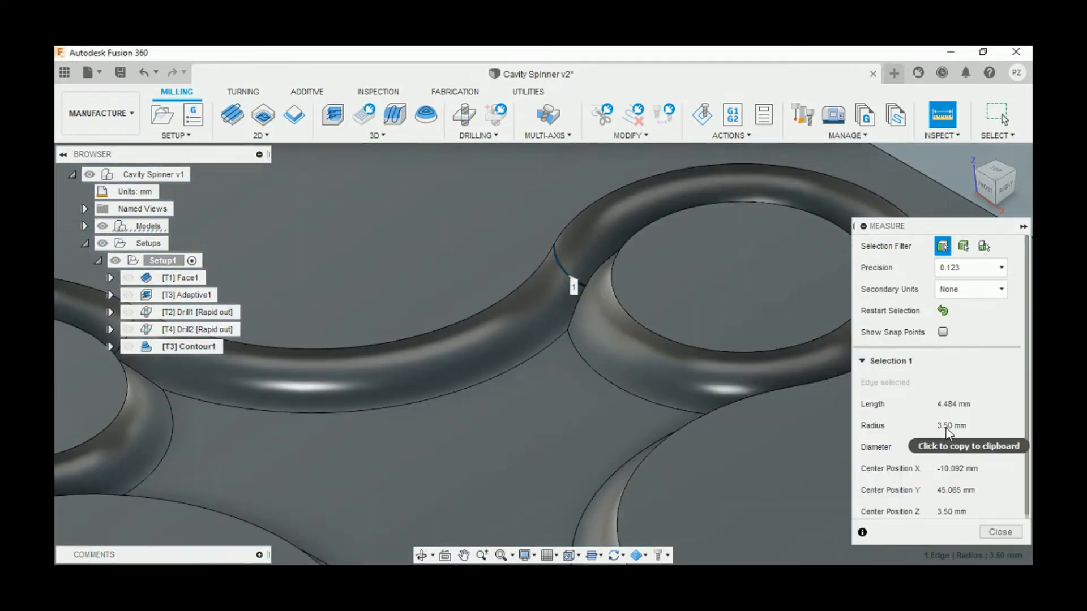
scroll(711, 277, down, 5)
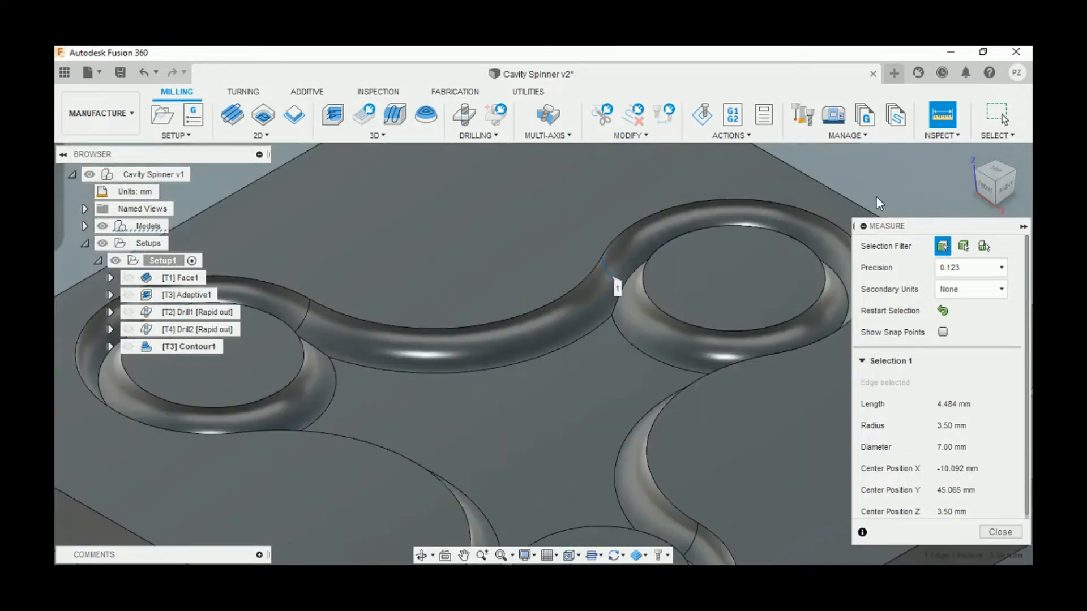
click(1000, 532)
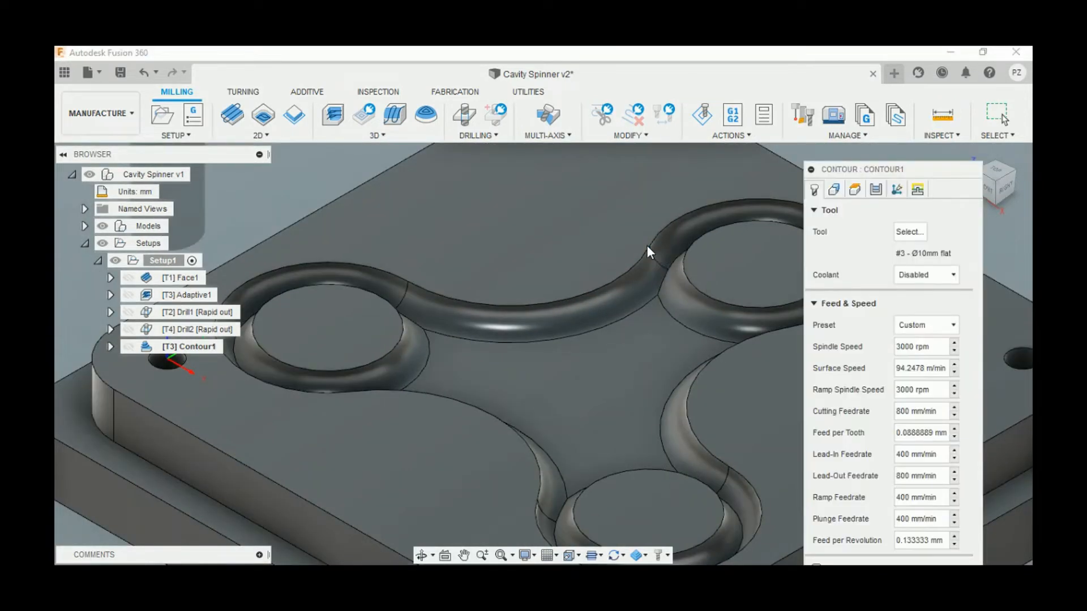
- Measure the minimum distance between the inner and outer circular edges of the groove around the same boss
click(943, 115)
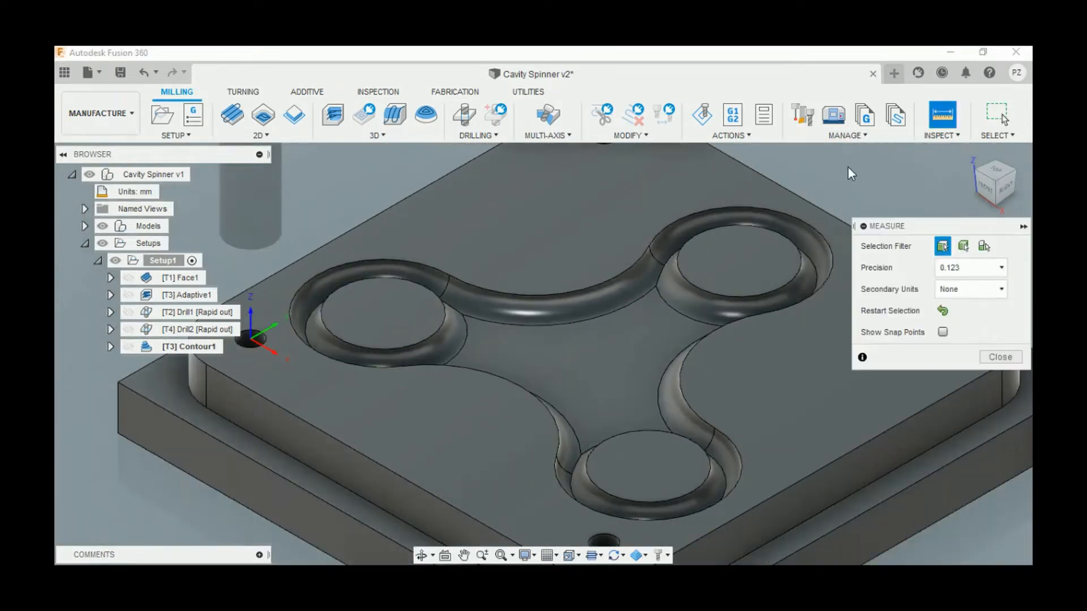
click(745, 224)
click(752, 206)
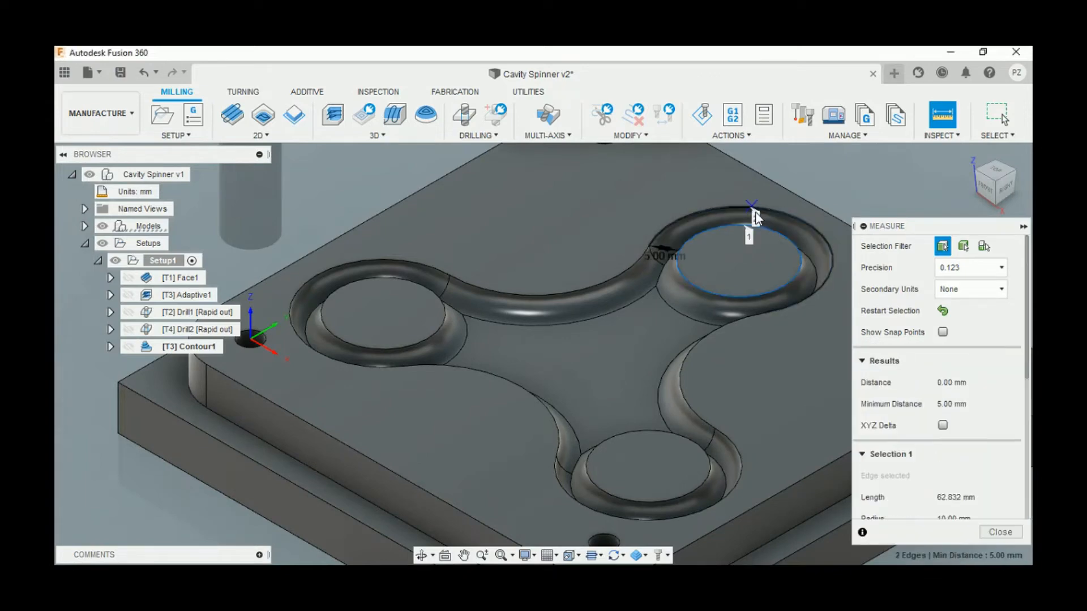
scroll(664, 265, up, 2)
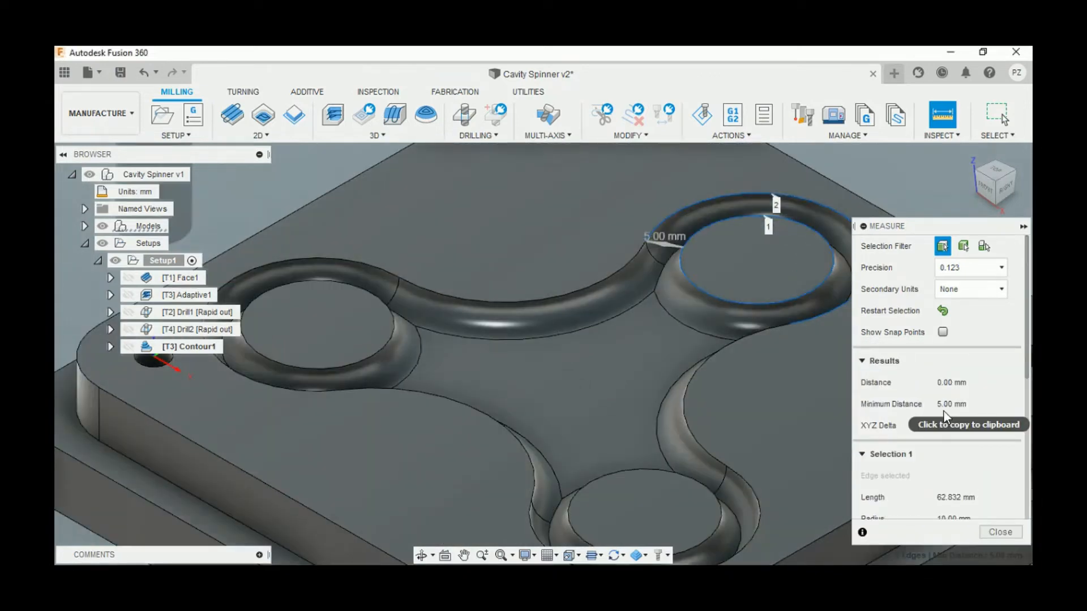
click(992, 531)
scroll(576, 274, down, 3)
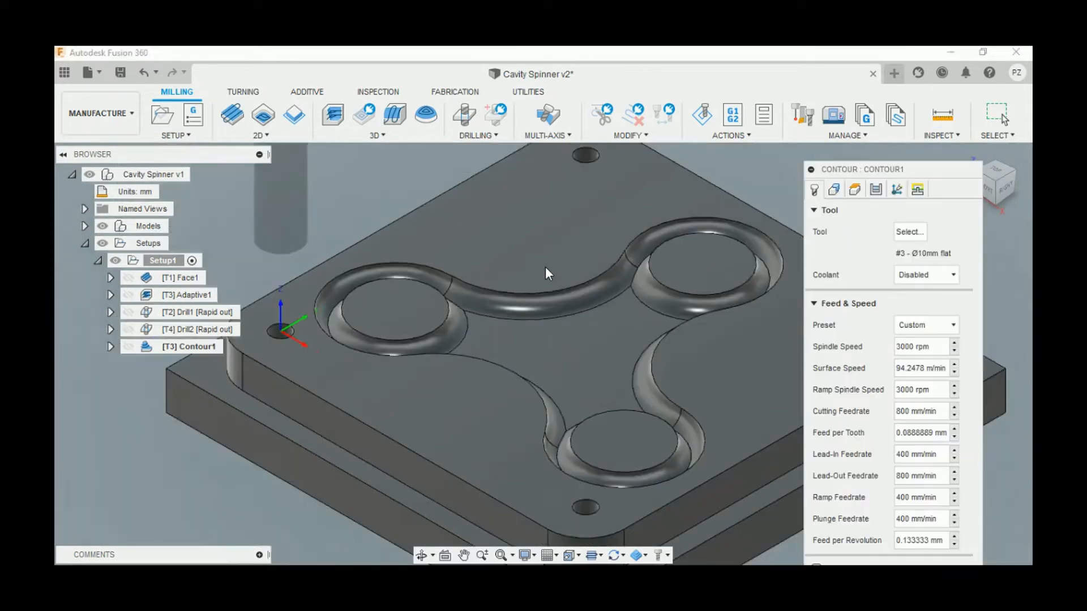
- Filter the tool library for ball end mills and assign the Ø6mm R3mm ball end mill from Tutorial - Metric to the contour
click(901, 232)
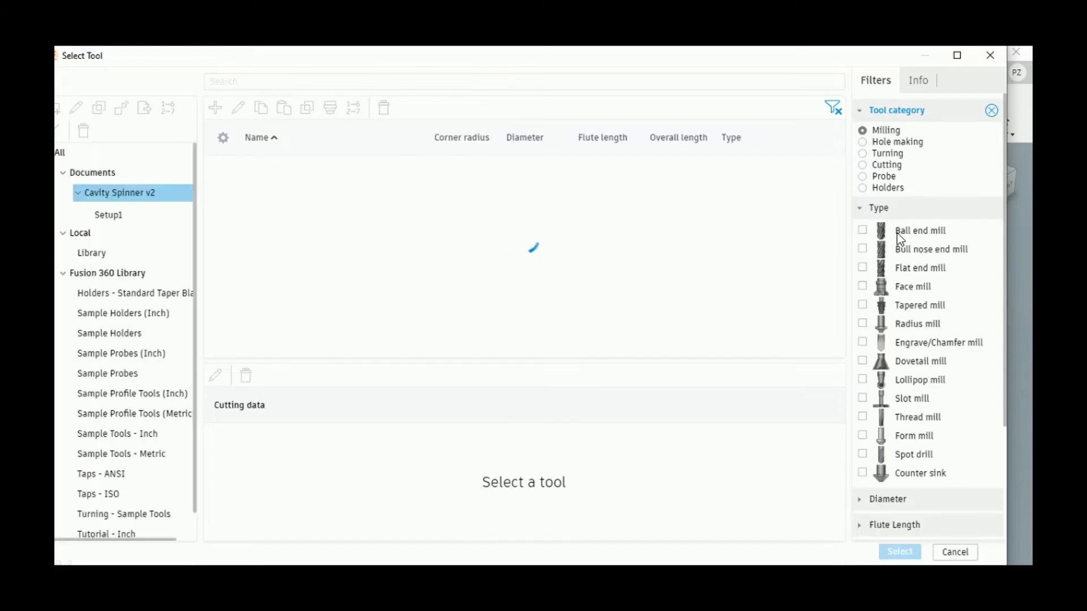
click(863, 230)
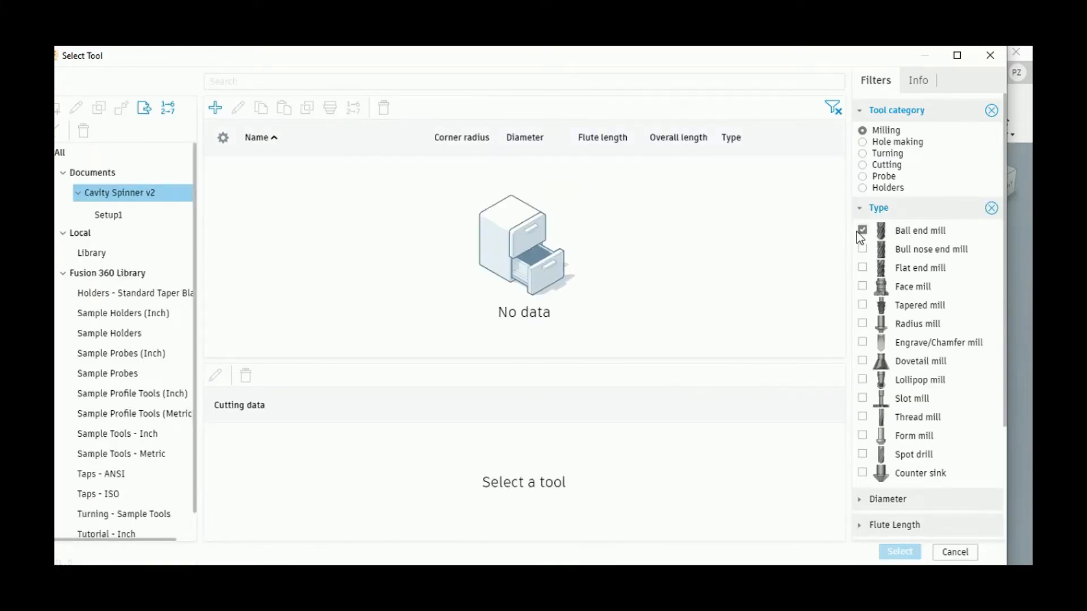
click(175, 275)
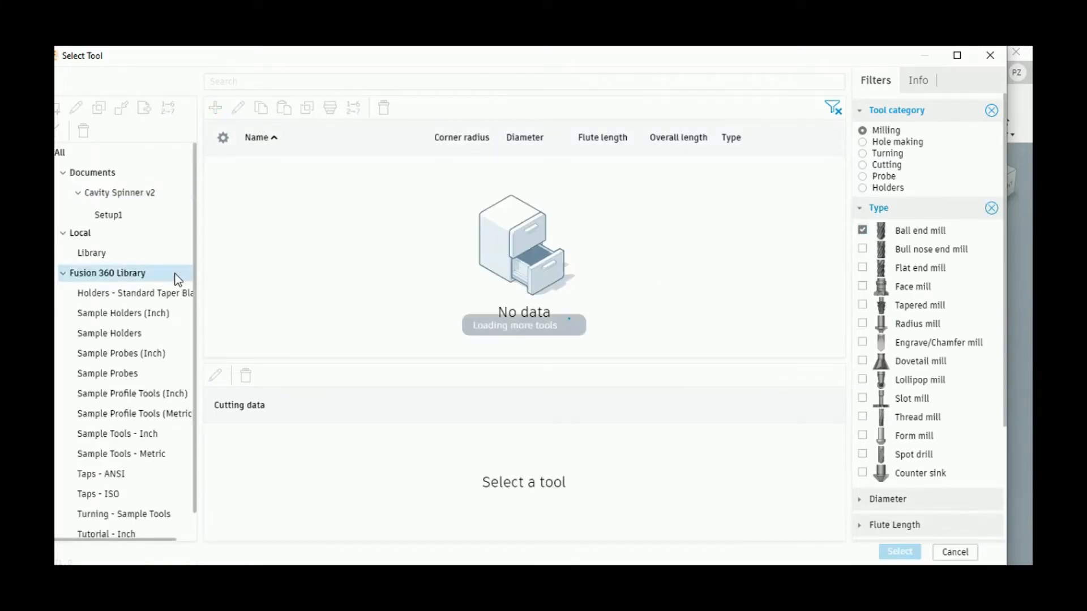
scroll(165, 396, down, 1)
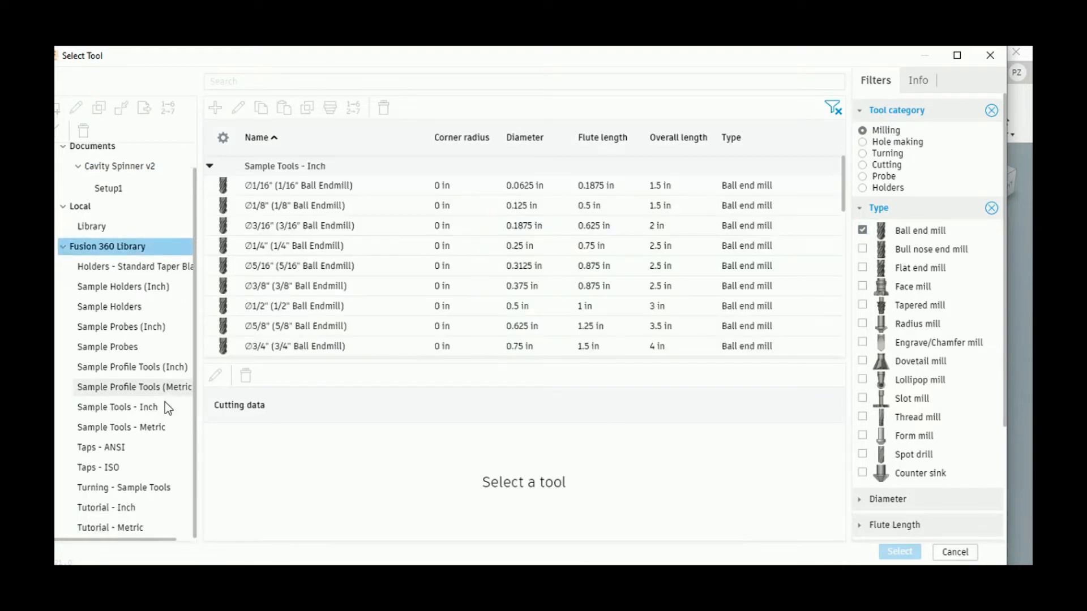
click(144, 526)
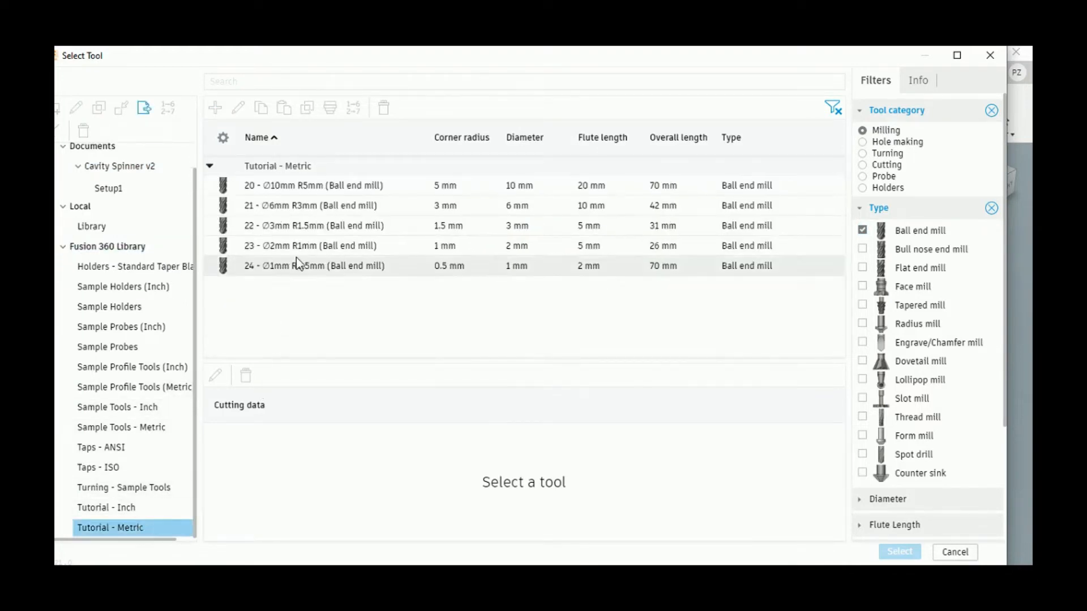
click(315, 210)
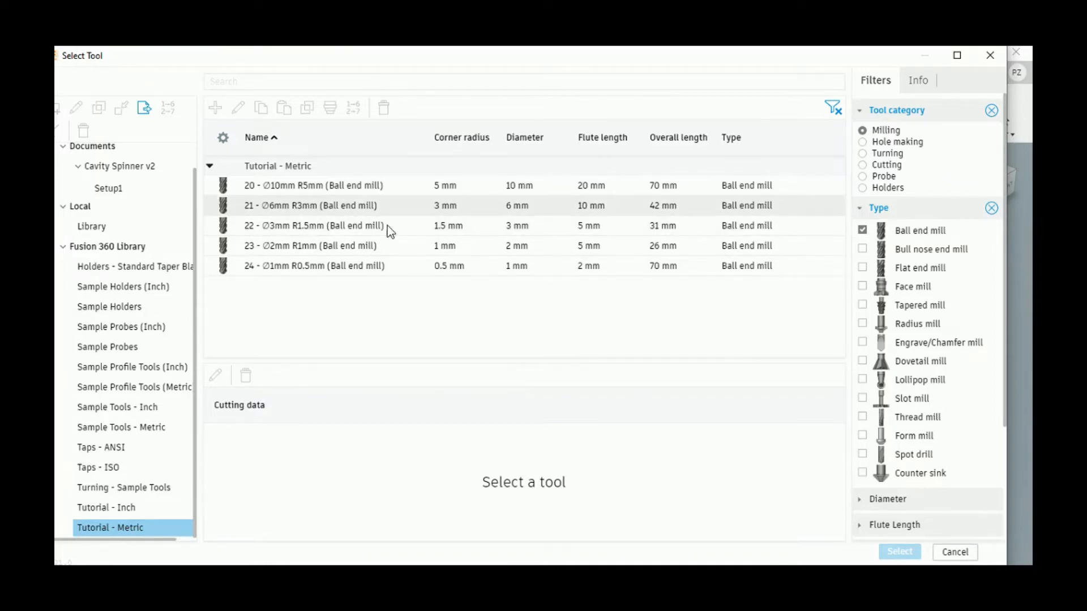
click(893, 552)
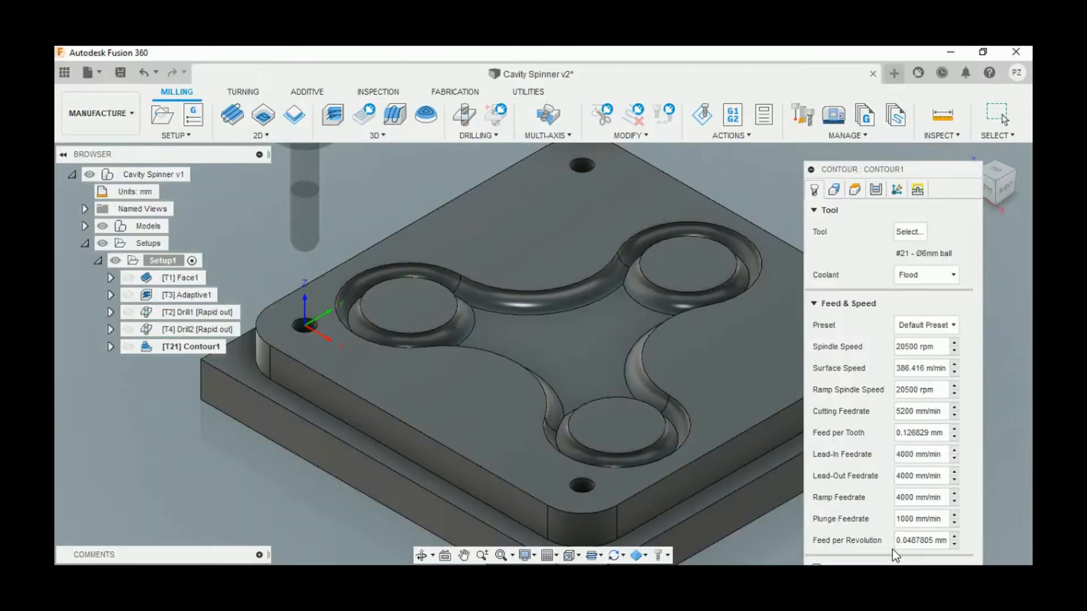
- Set the machining boundary to Selection, pick the outer edge chain of the spinner cavity, and keep tool containment at tool center
drag(925, 165, 935, 122)
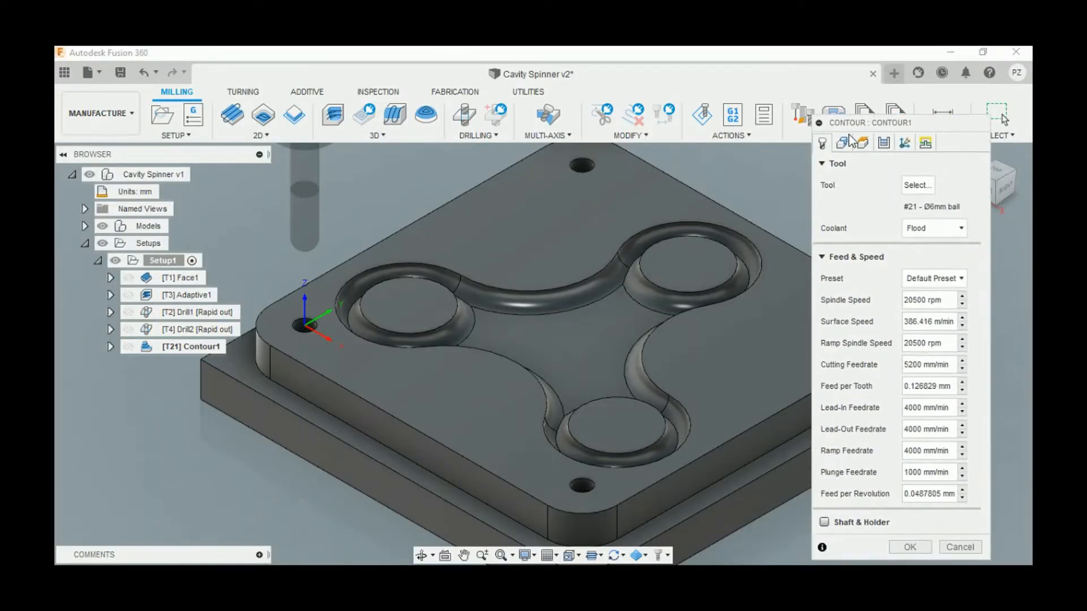
click(842, 143)
click(914, 185)
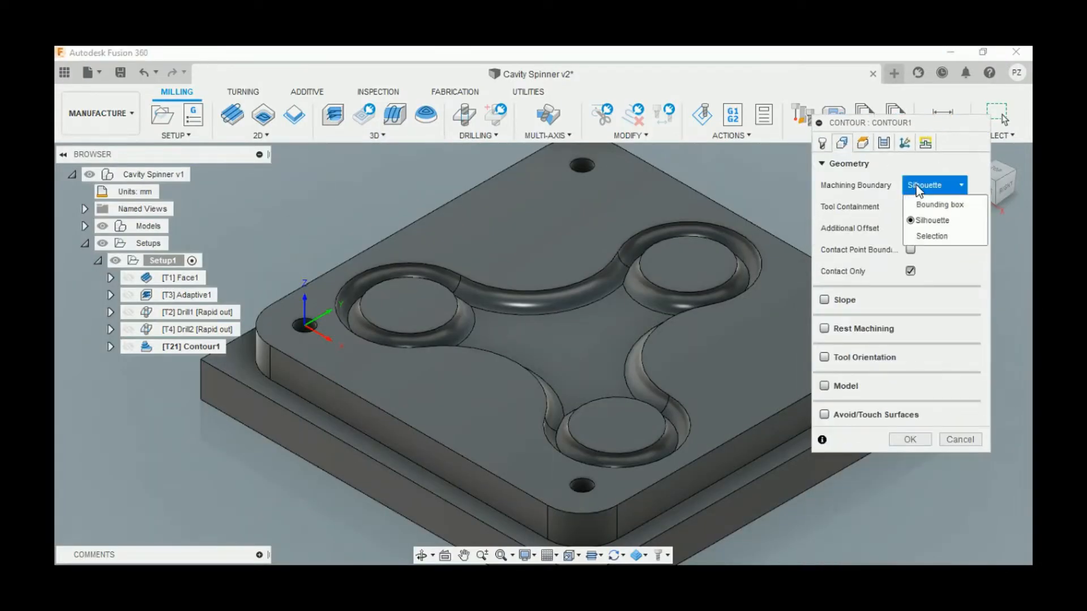
click(930, 237)
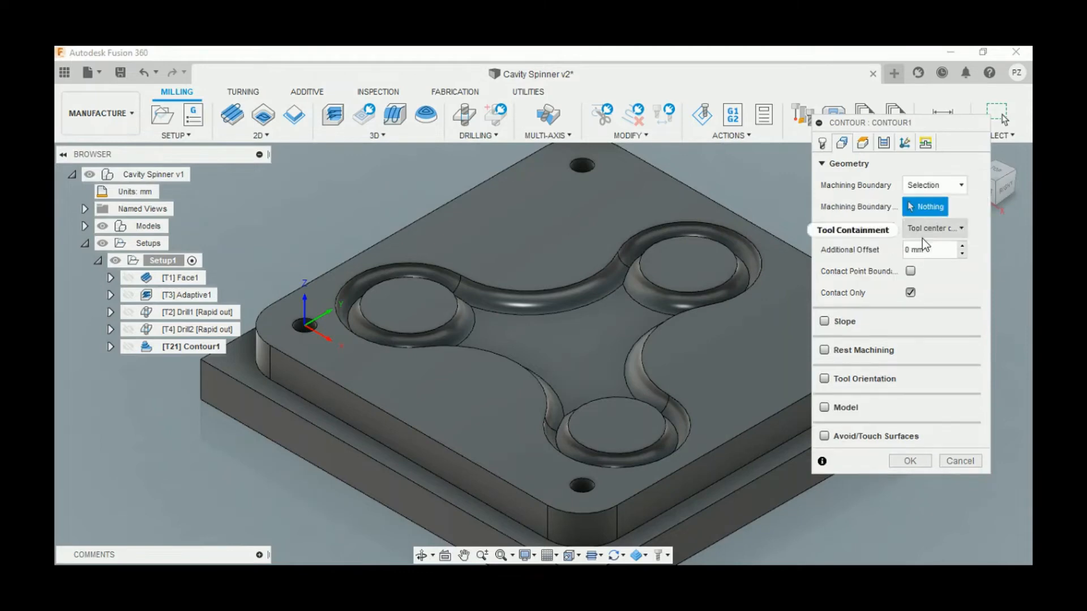
click(596, 276)
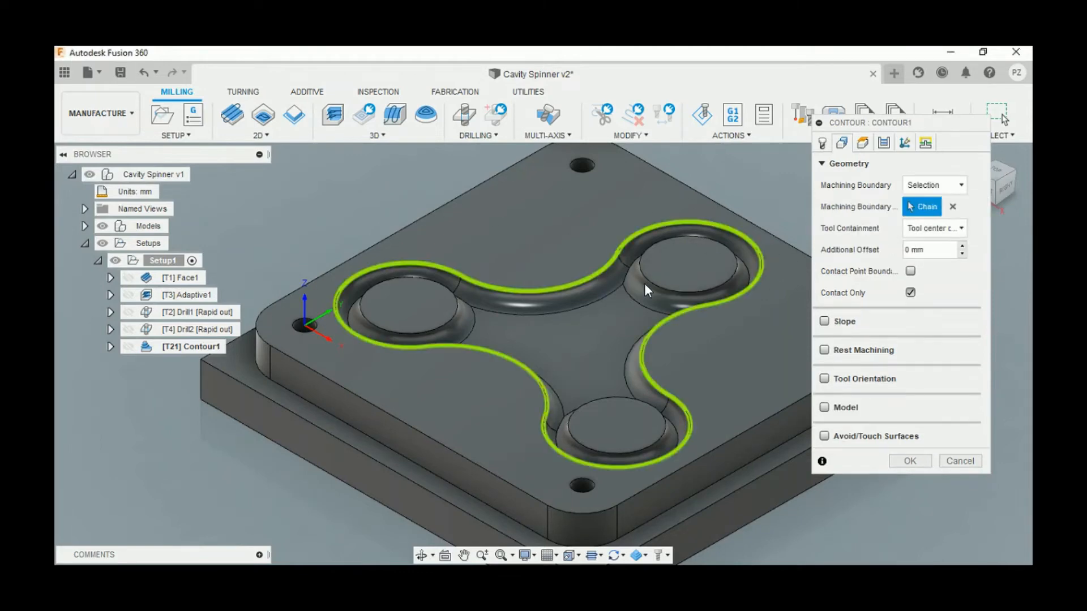
click(906, 230)
click(926, 263)
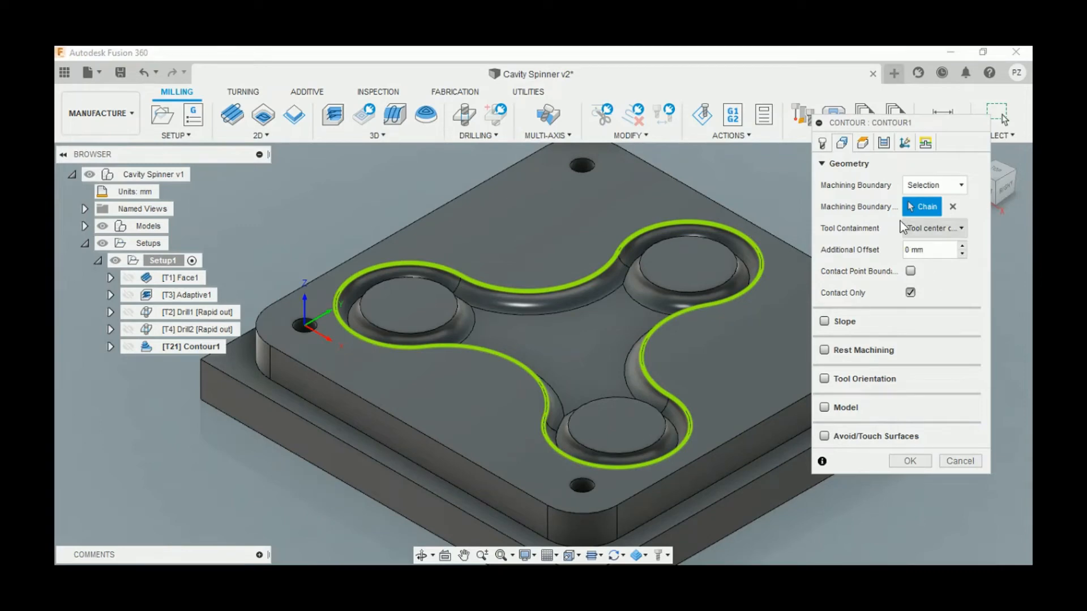
- Keep the default heights and 1 mm maximum stepdown, enable Stock to Leave, adjust the radial stock, and generate the contour toolpath
click(868, 143)
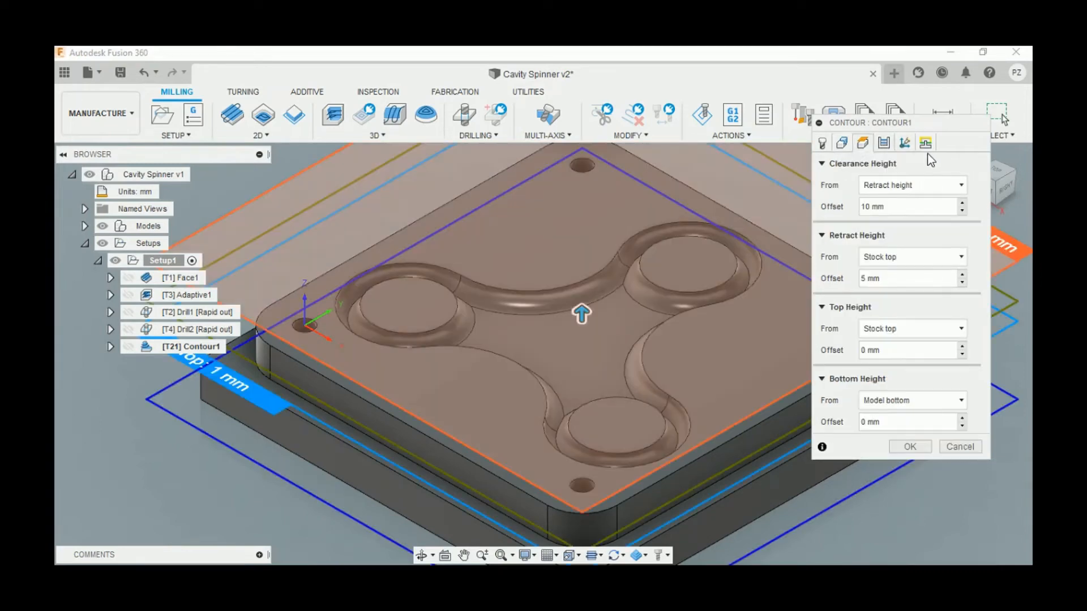
click(884, 144)
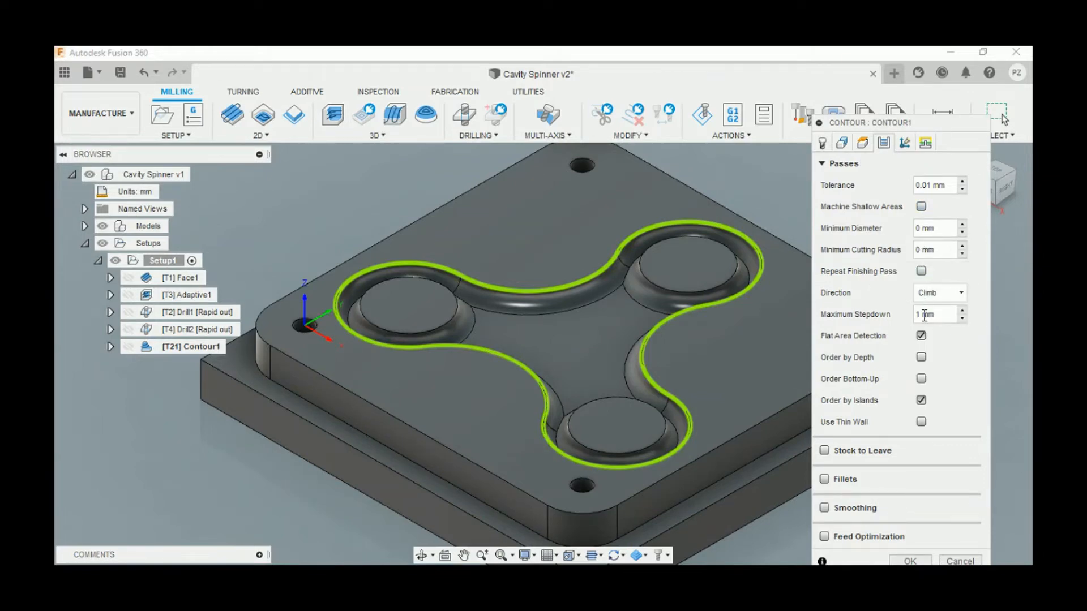
click(921, 400)
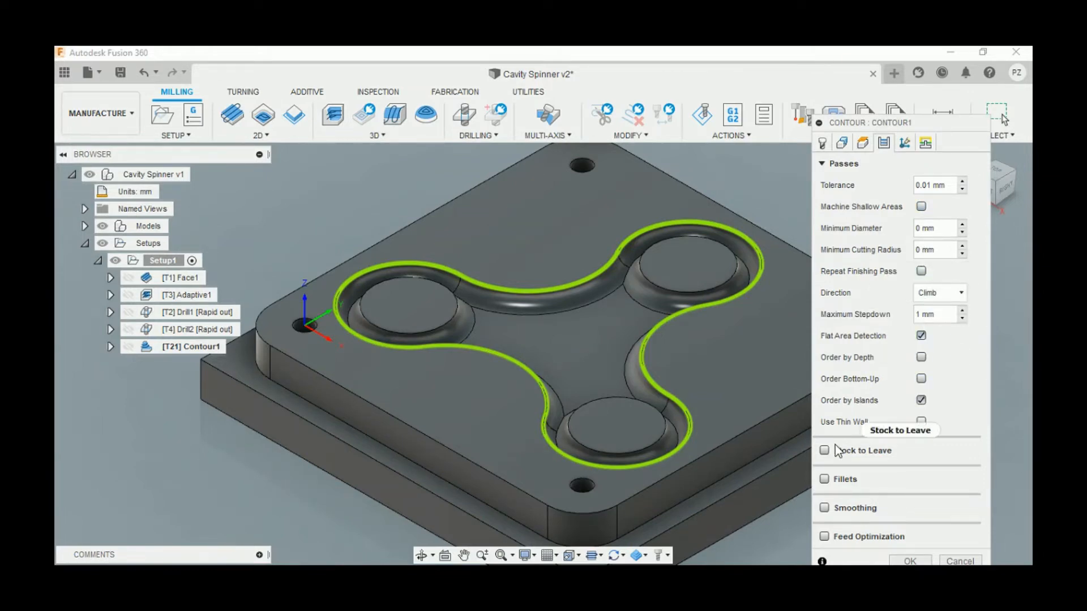
click(825, 451)
click(926, 473)
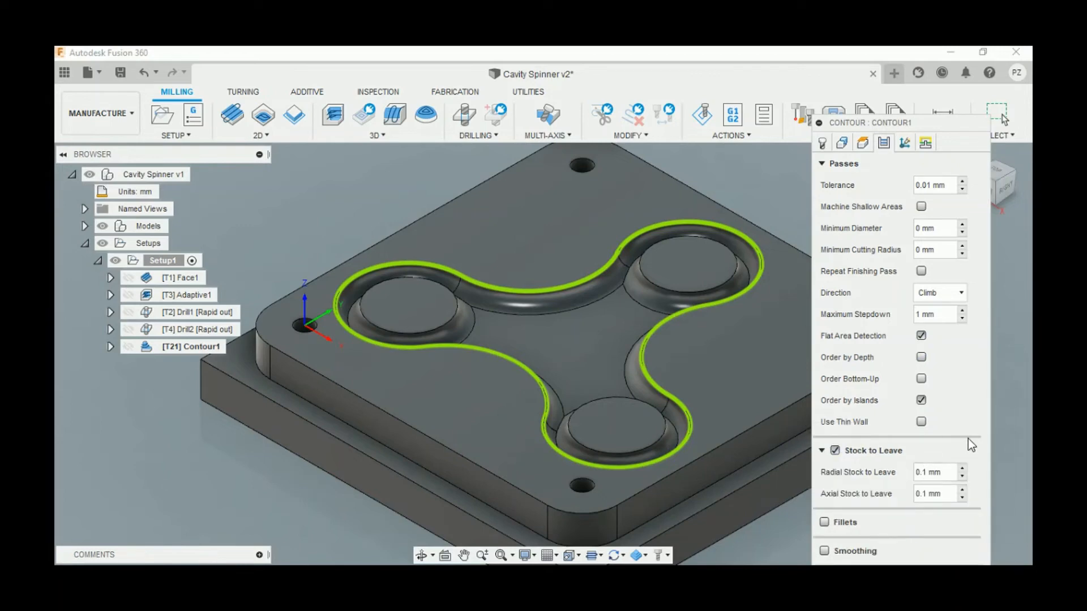
key(BackSpace)
text(2)
click(822, 451)
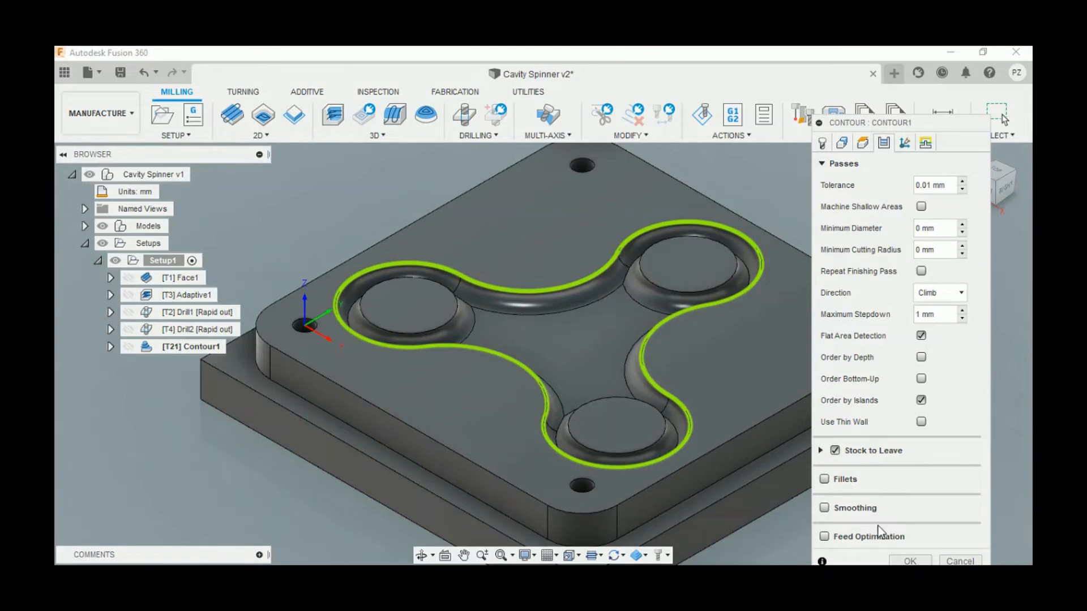
click(910, 561)
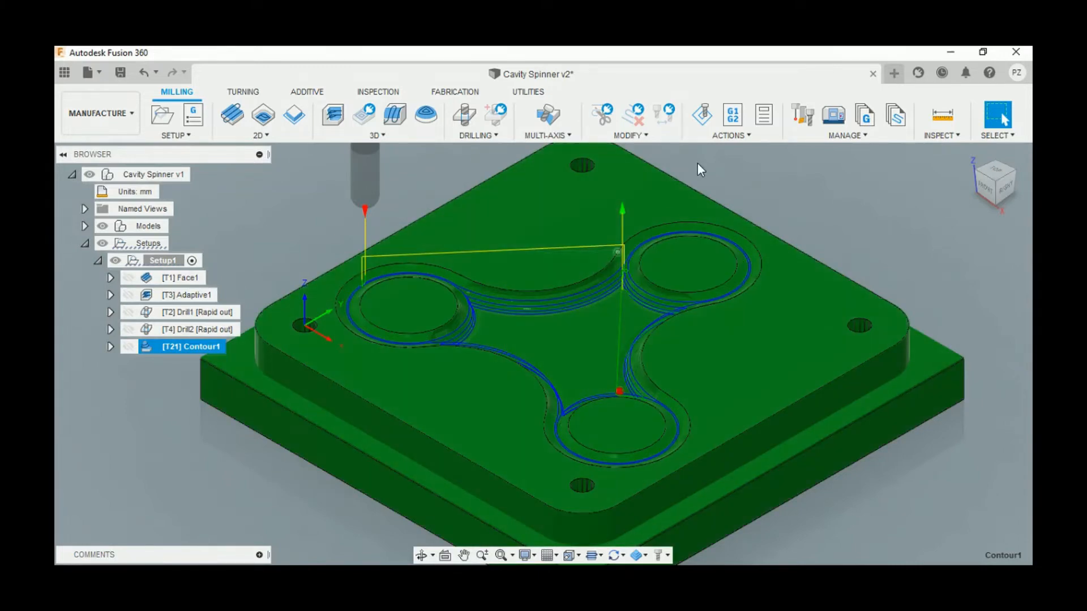
- Simulate the Contour1 toolpath with the stock shown opaque, play it through the cavity, and close the simulation
click(702, 115)
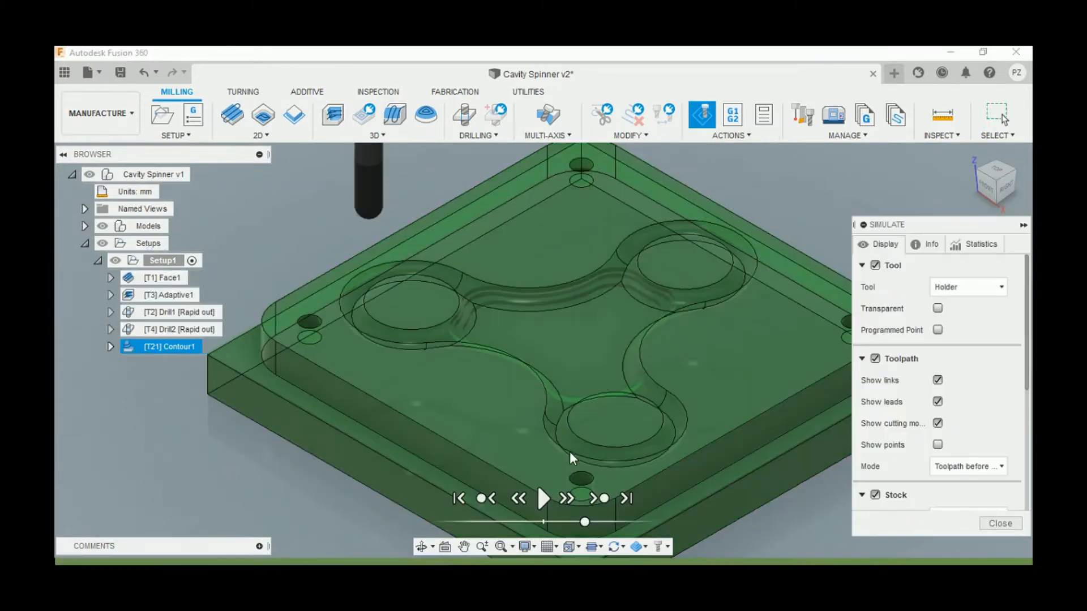
scroll(895, 478, down, 5)
click(937, 431)
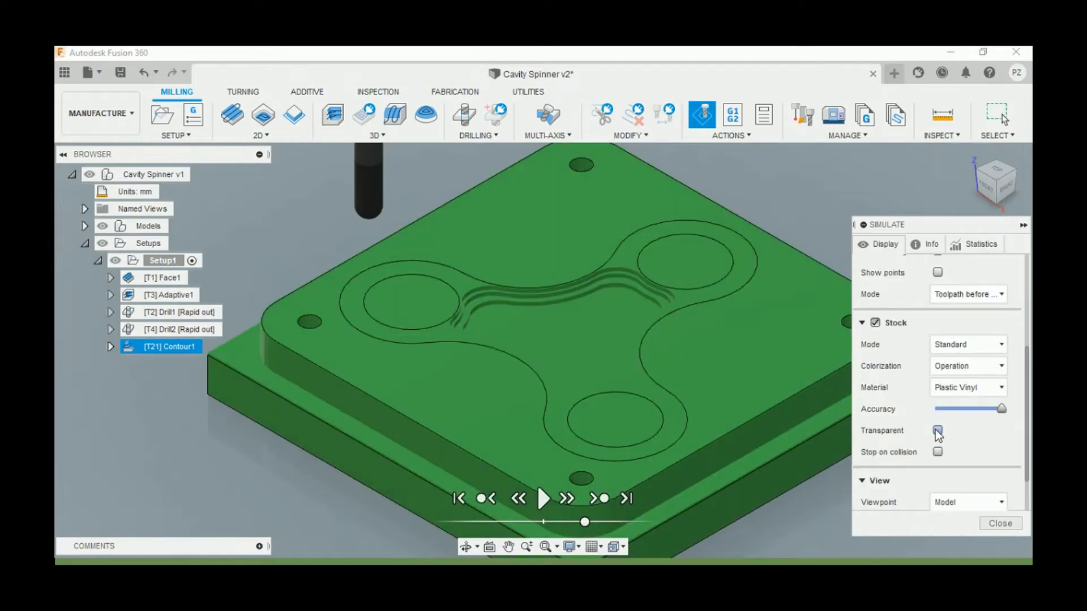
click(542, 501)
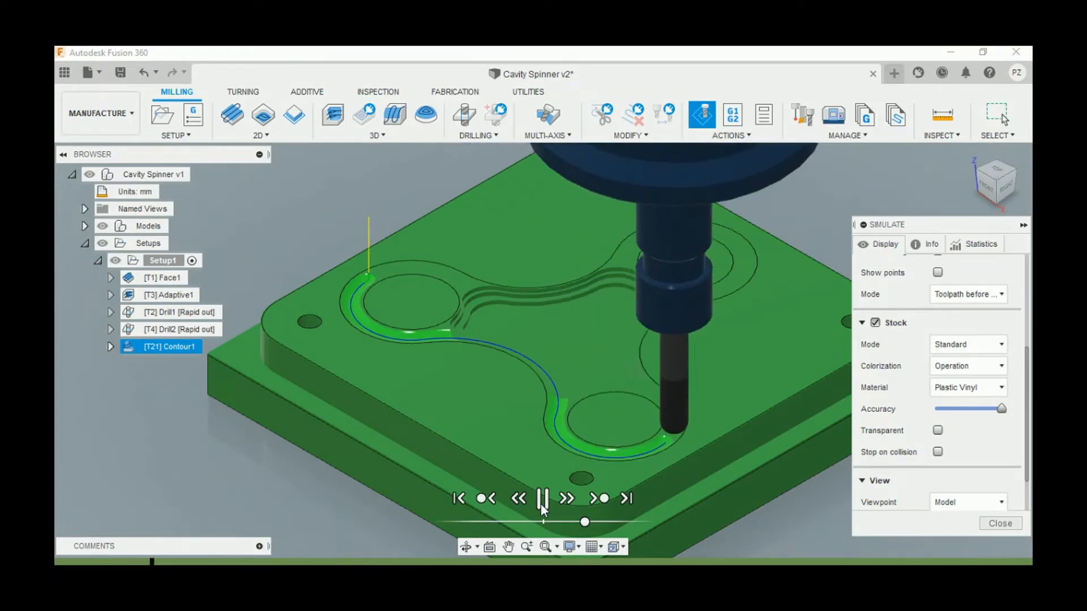
click(994, 524)
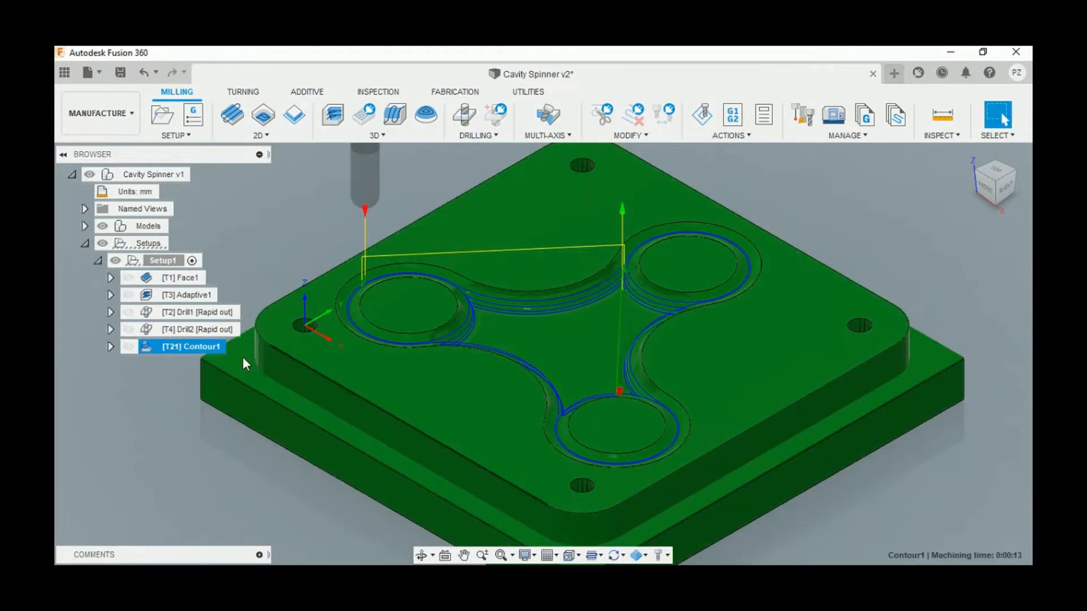
- Edit the Ø6mm ball end mill used by Contour1 and set its cutter diameter to 5 mm
right_click(203, 347)
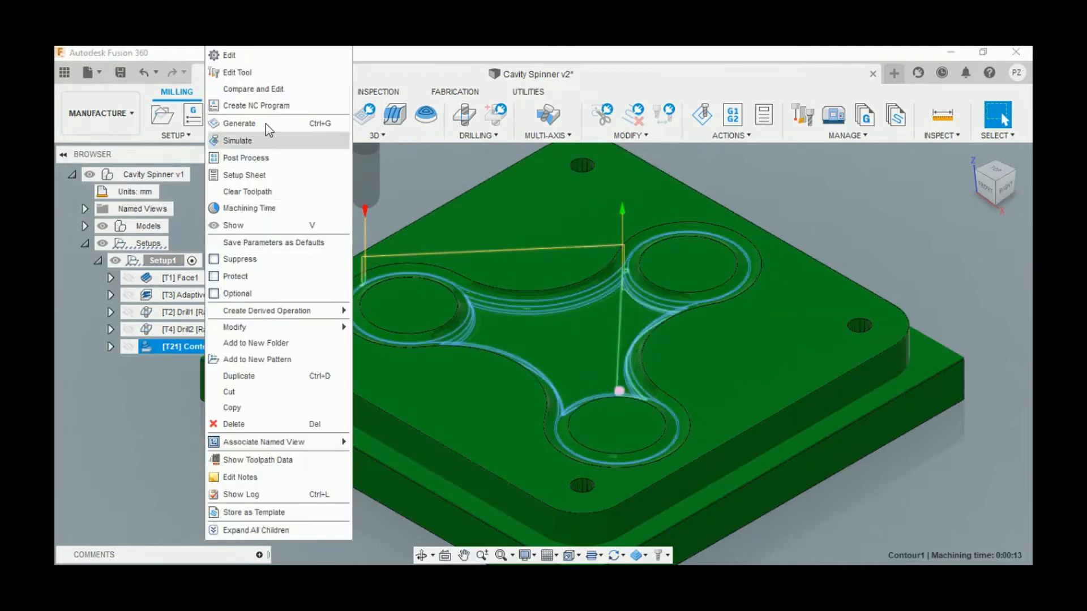
click(278, 61)
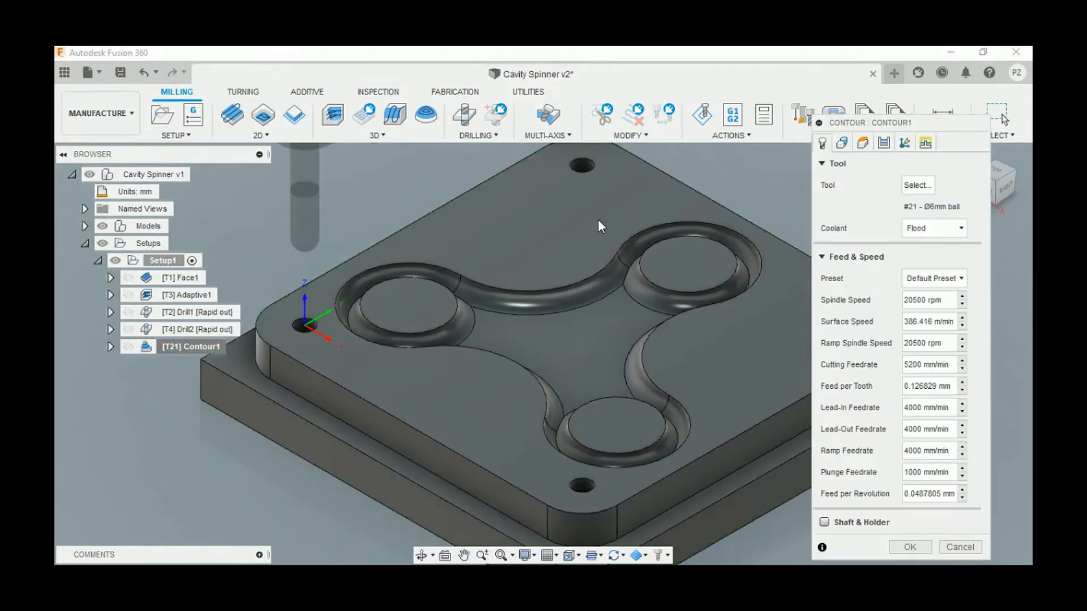
click(903, 191)
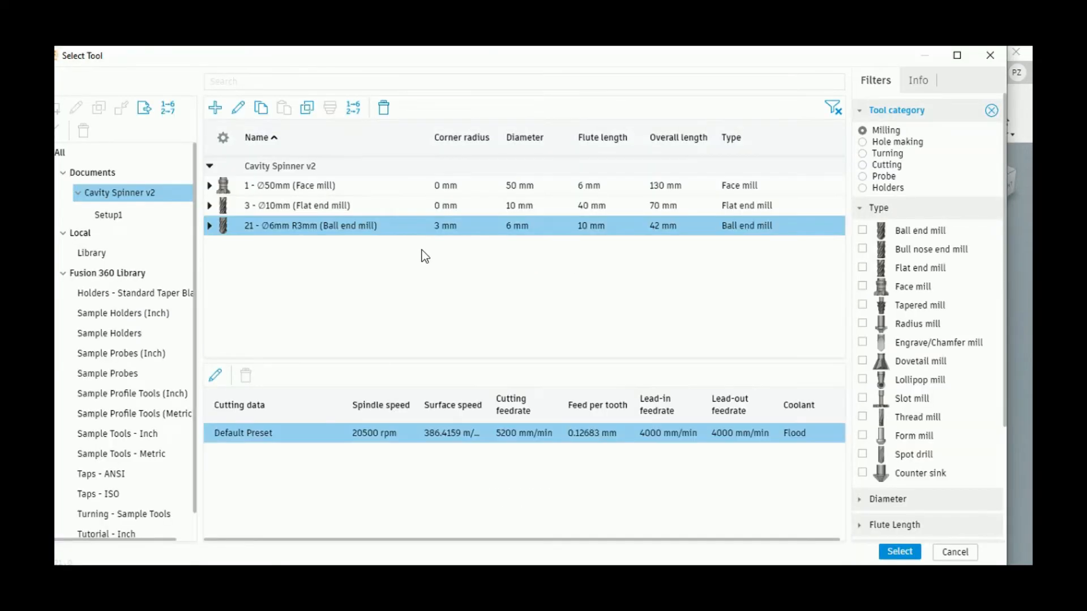
right_click(362, 230)
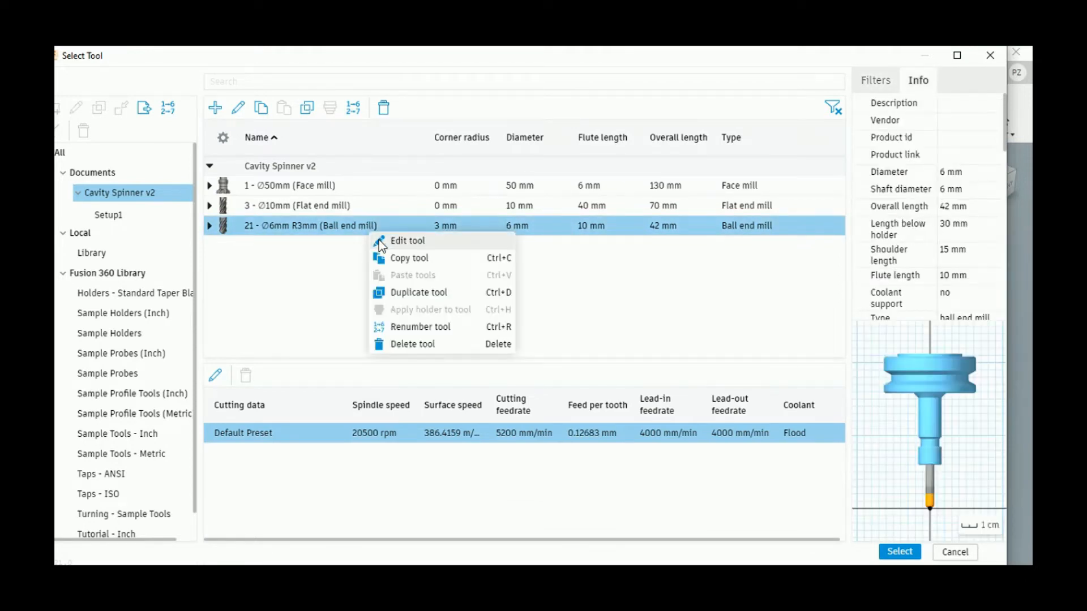
click(379, 240)
click(156, 120)
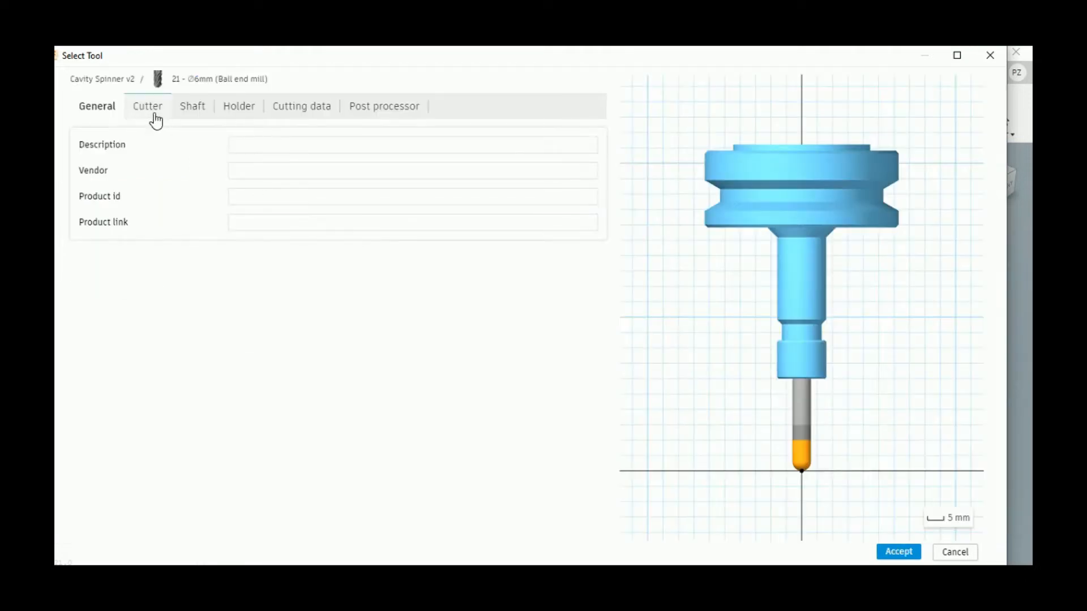
click(231, 309)
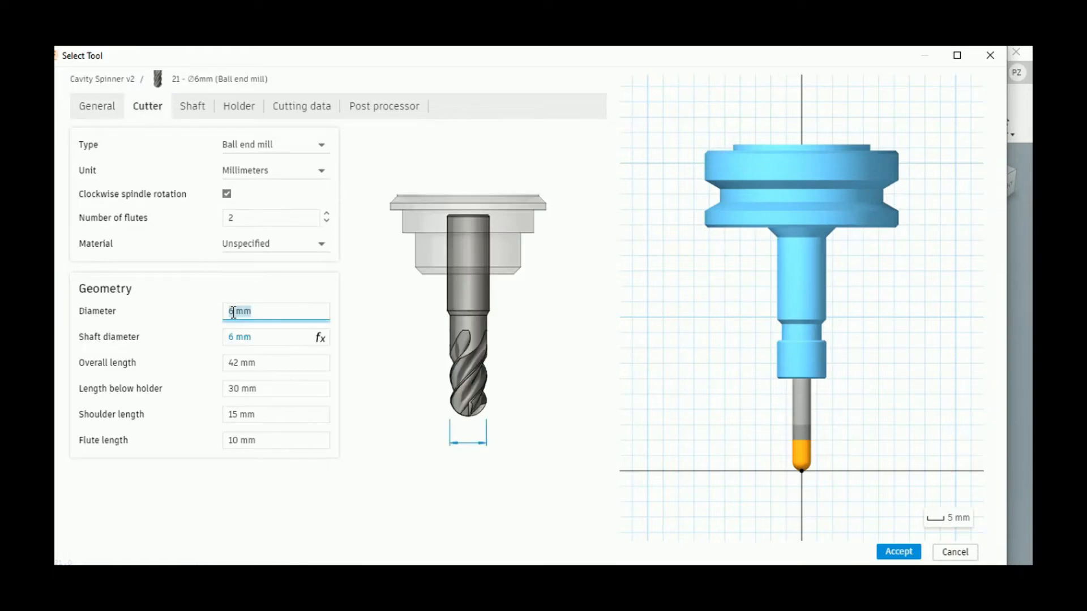
text(5)
click(255, 337)
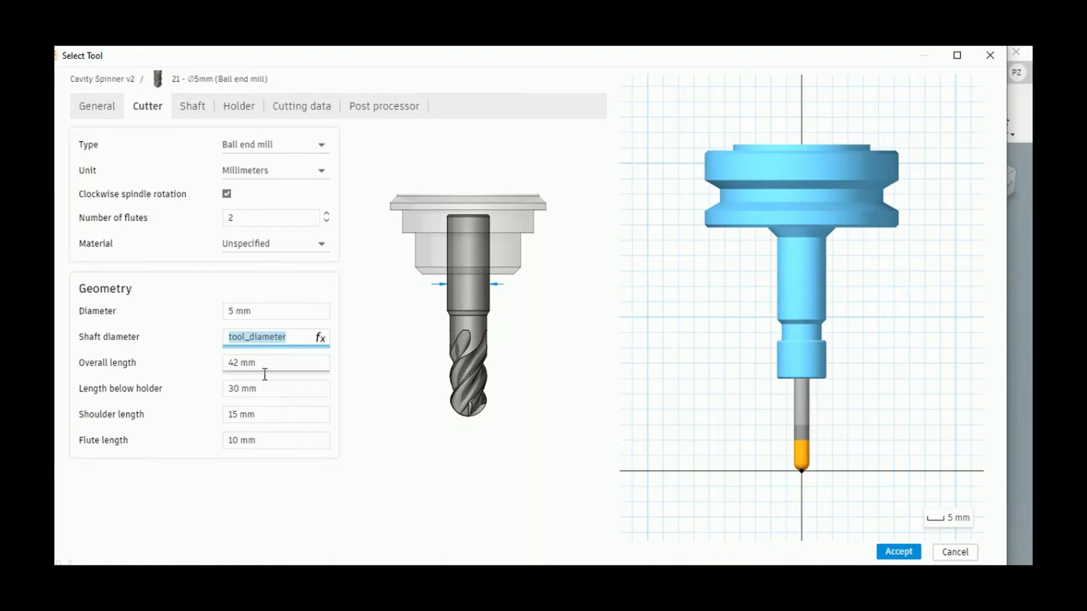
click(882, 553)
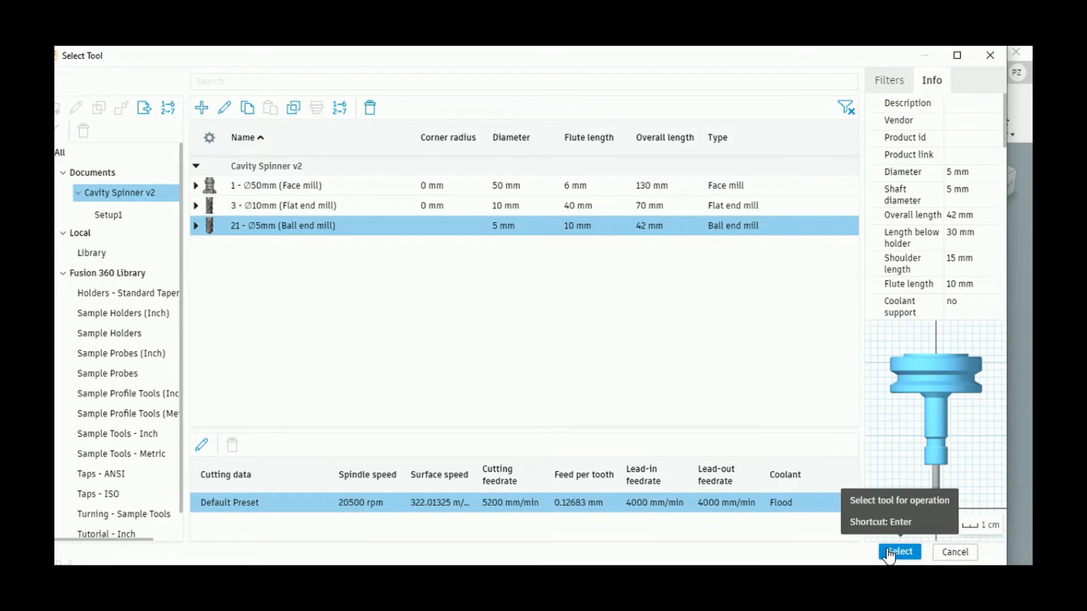
- Assign the resized Ø5mm ball end mill to Contour1 and regenerate its toolpath
click(888, 552)
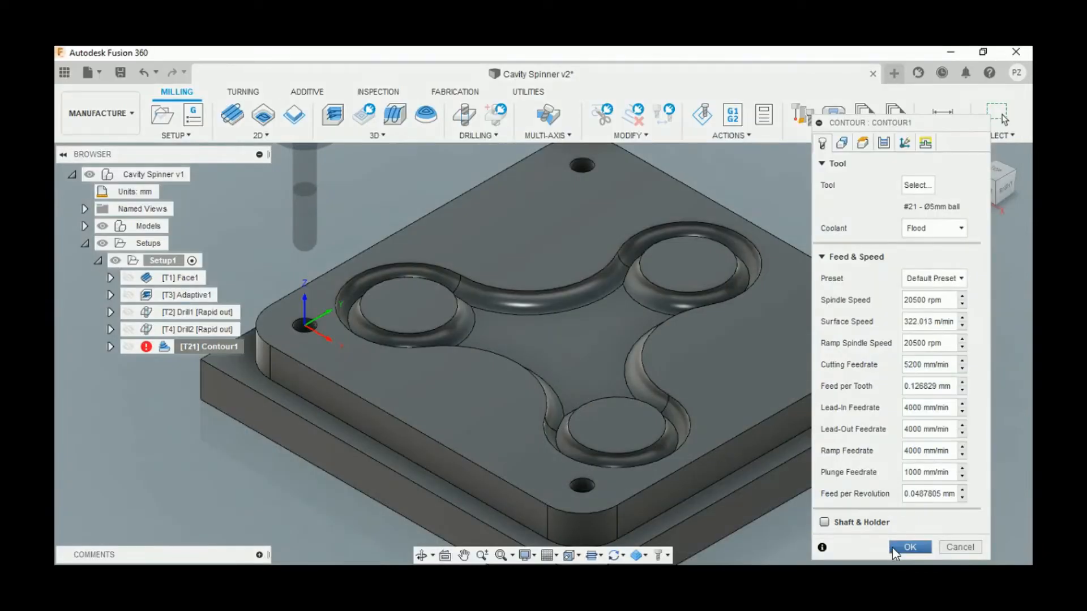
click(892, 547)
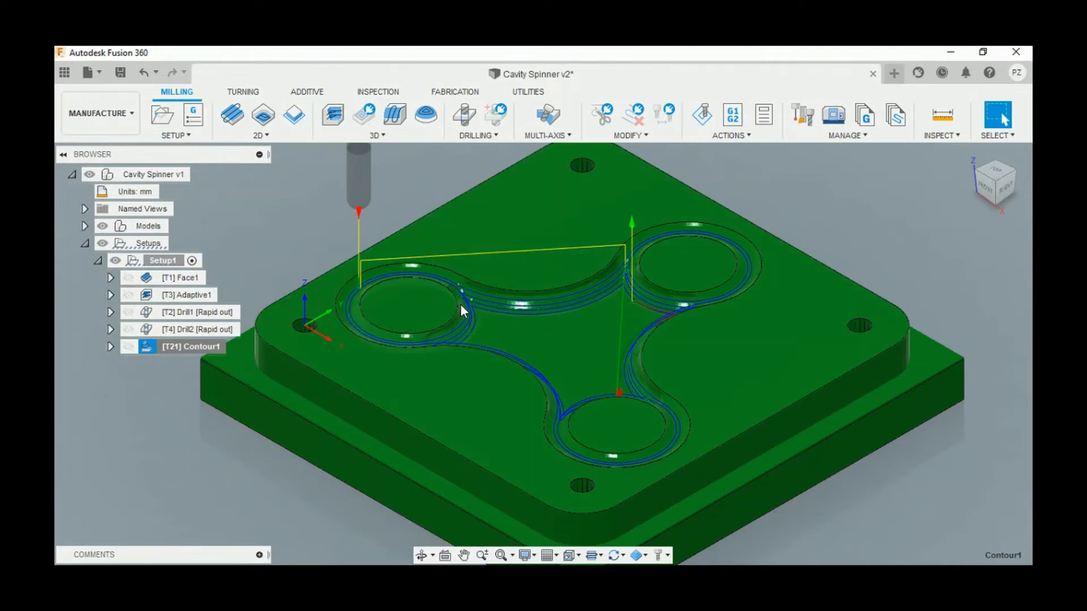
scroll(454, 296, up, 5)
scroll(460, 293, down, 4)
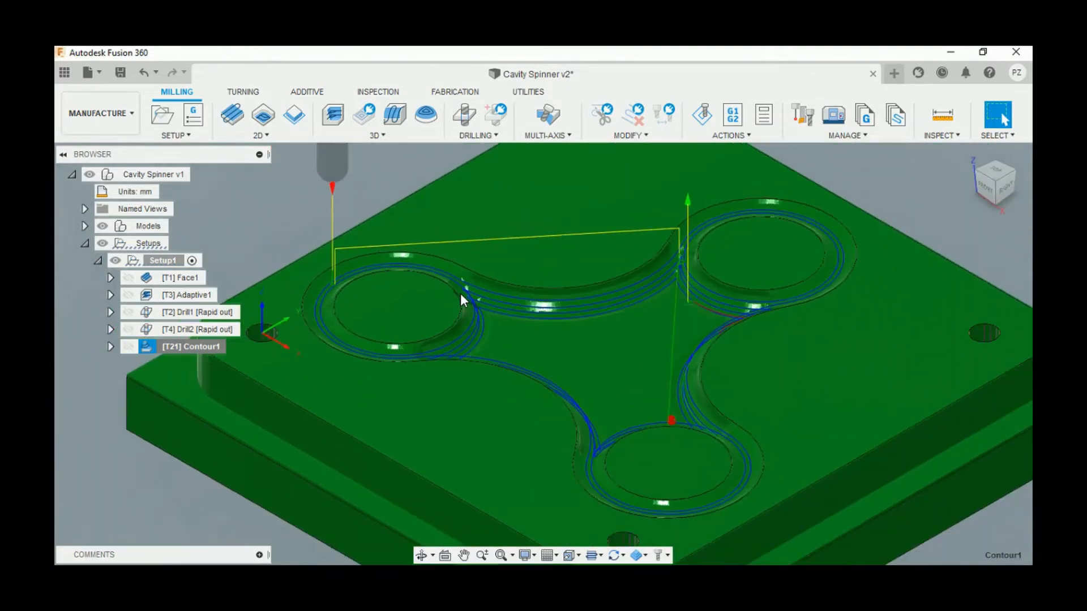
scroll(460, 294, down, 1)
- Create a derived 3D milling Contour operation from Contour1
right_click(216, 345)
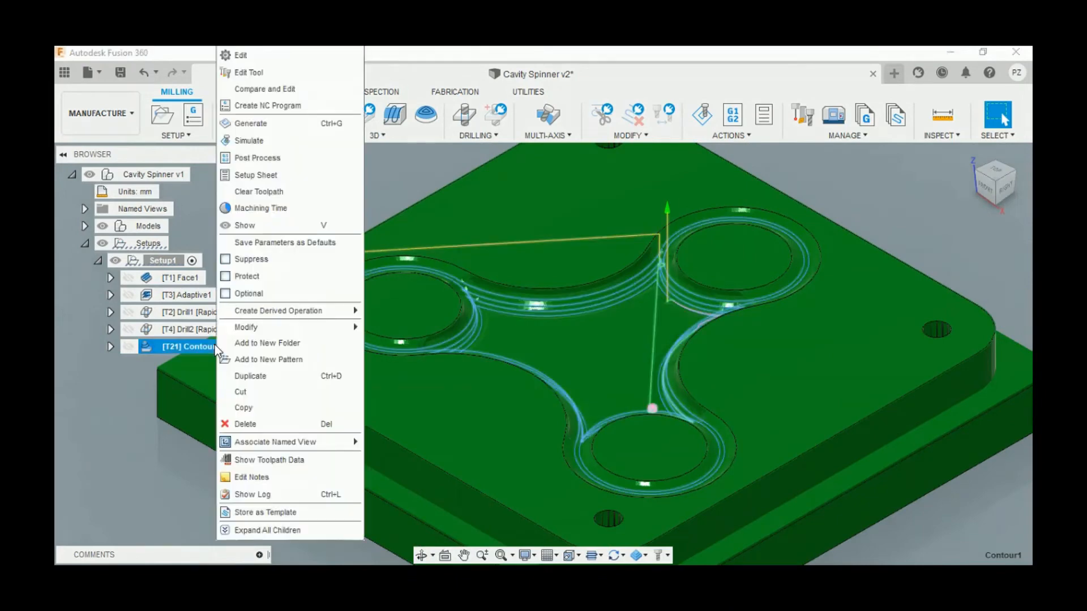
mouse_move(262, 317)
mouse_move(378, 311)
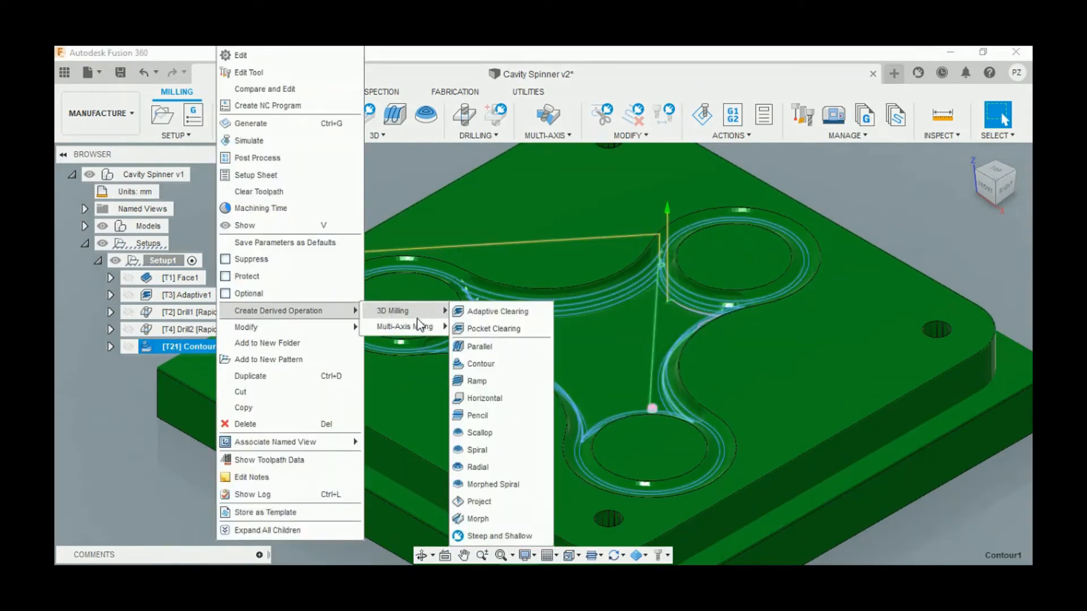
click(475, 365)
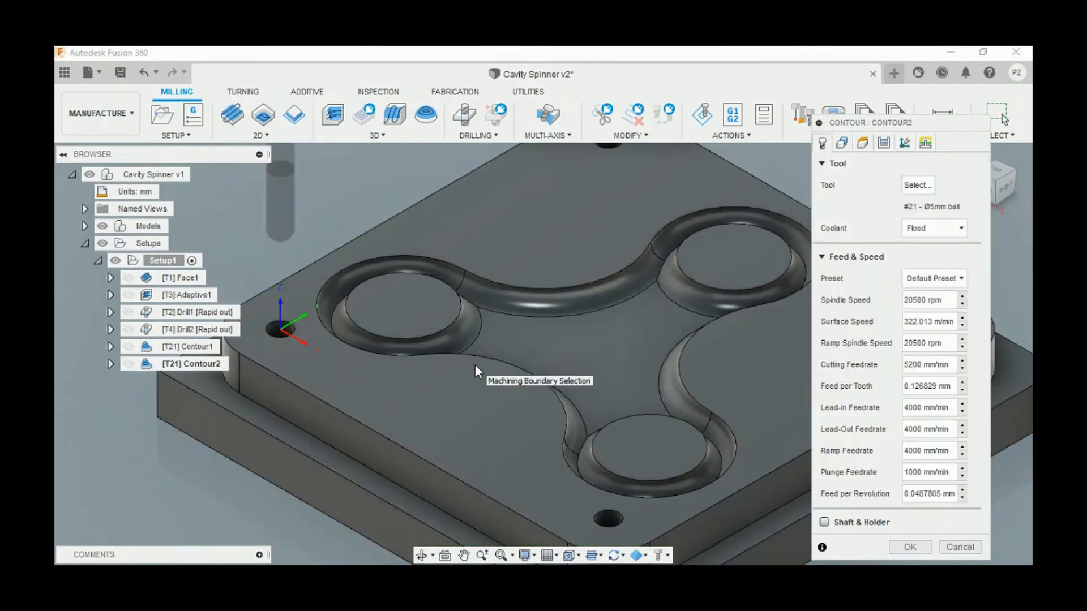
- Assign the Ø3mm R1.5mm ball end mill from Tutorial - Metric to the derived contour and set its coolant to Disabled
click(907, 187)
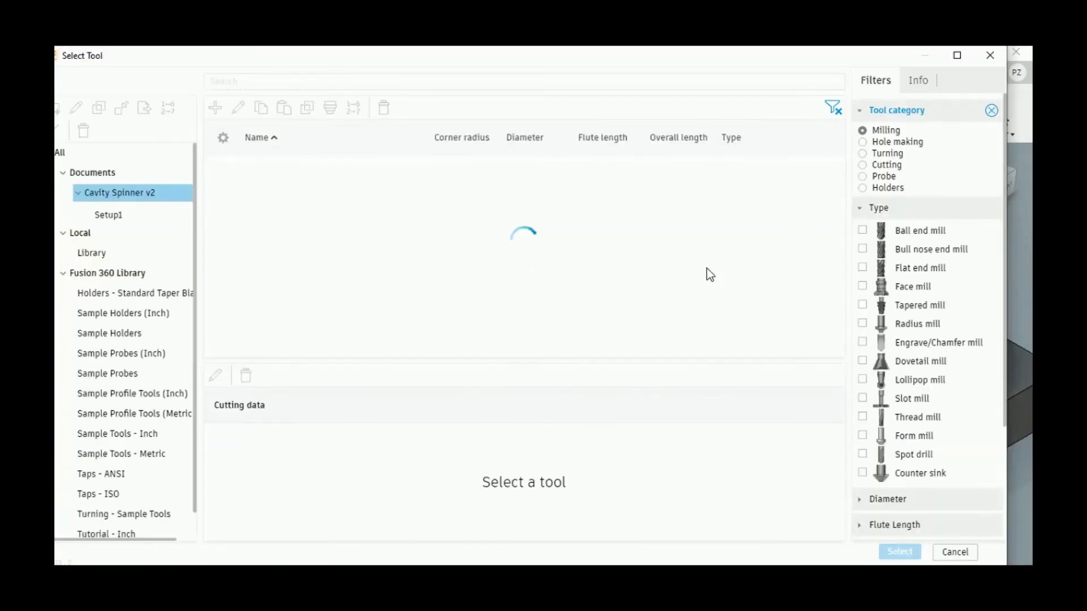
click(862, 230)
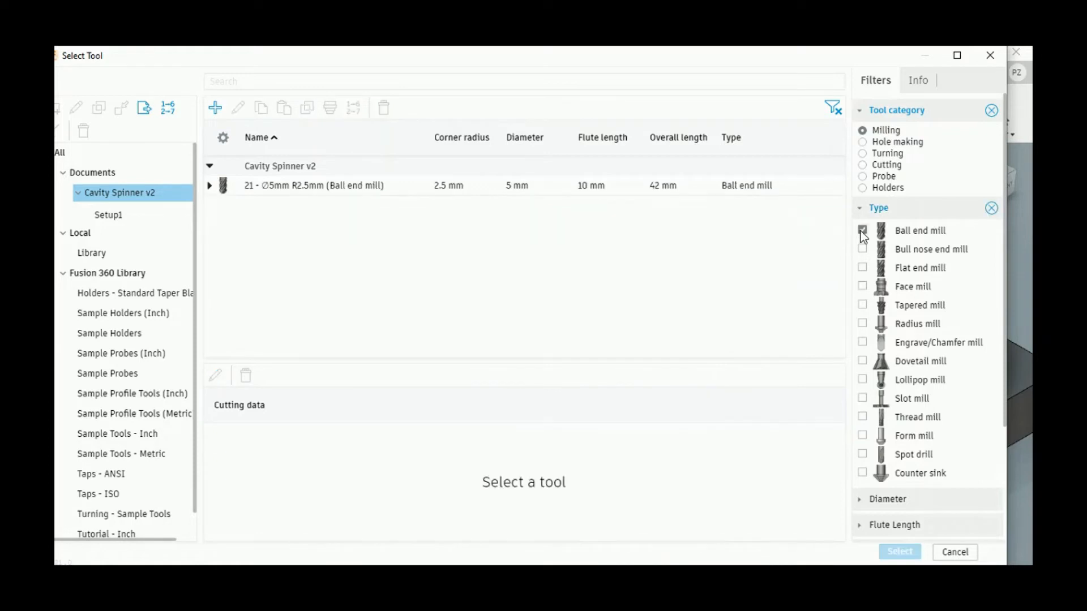
scroll(158, 381, down, 2)
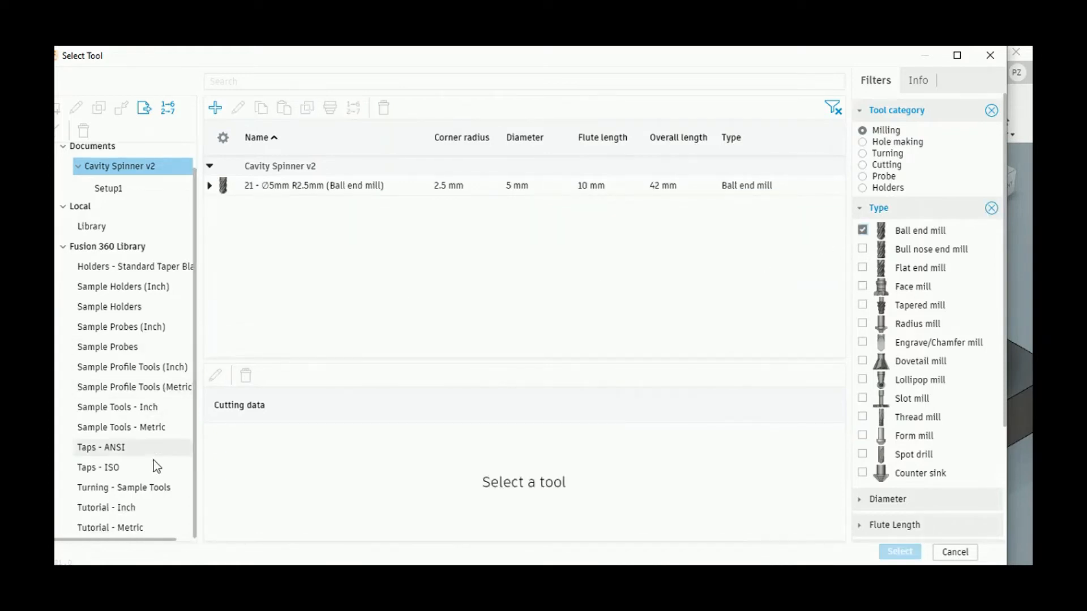
click(141, 528)
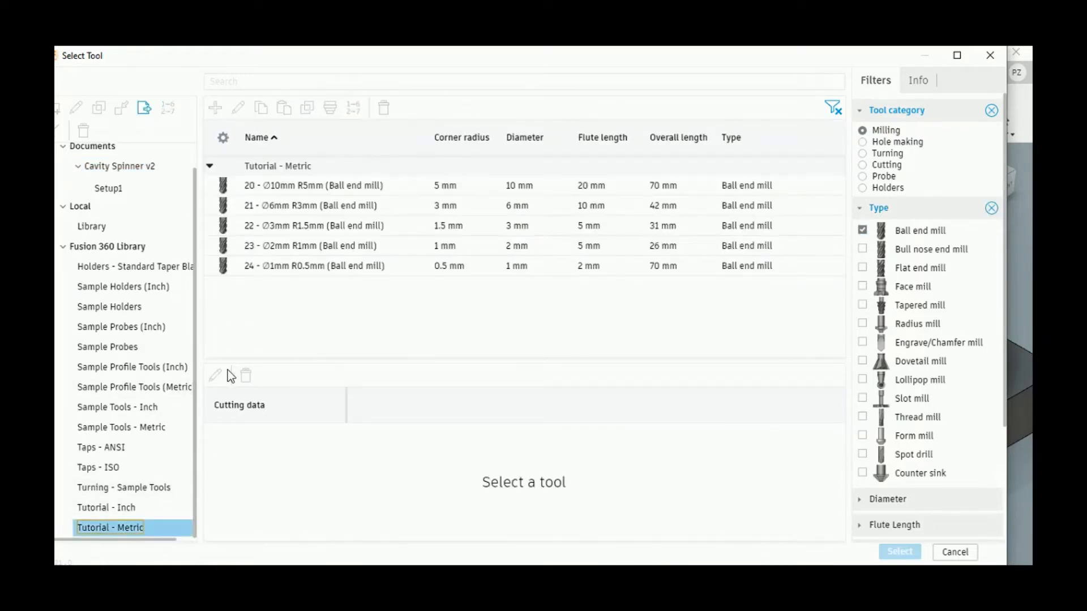
click(276, 230)
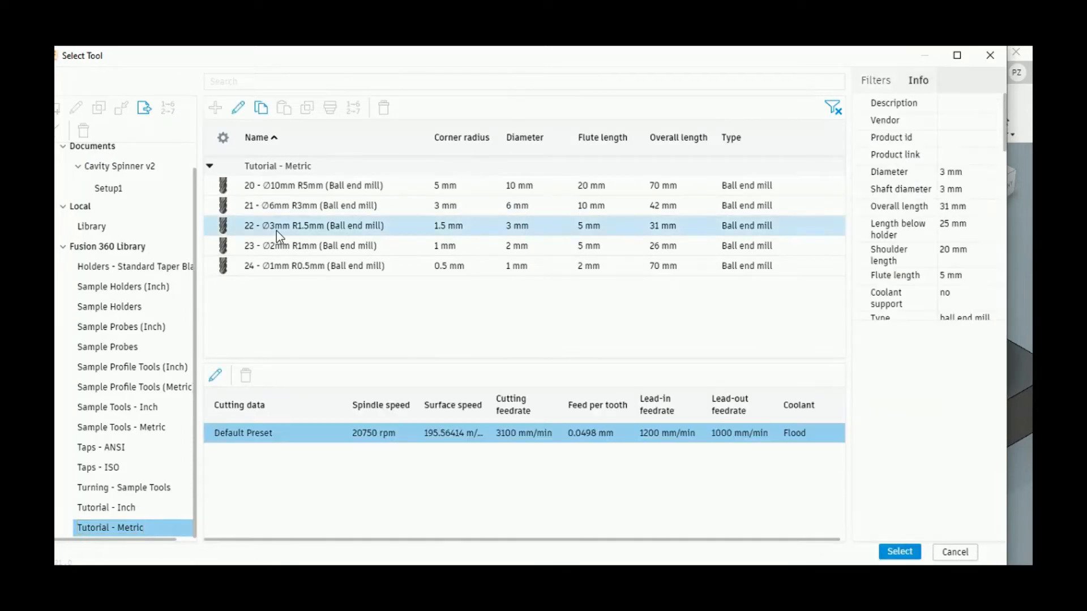
click(899, 552)
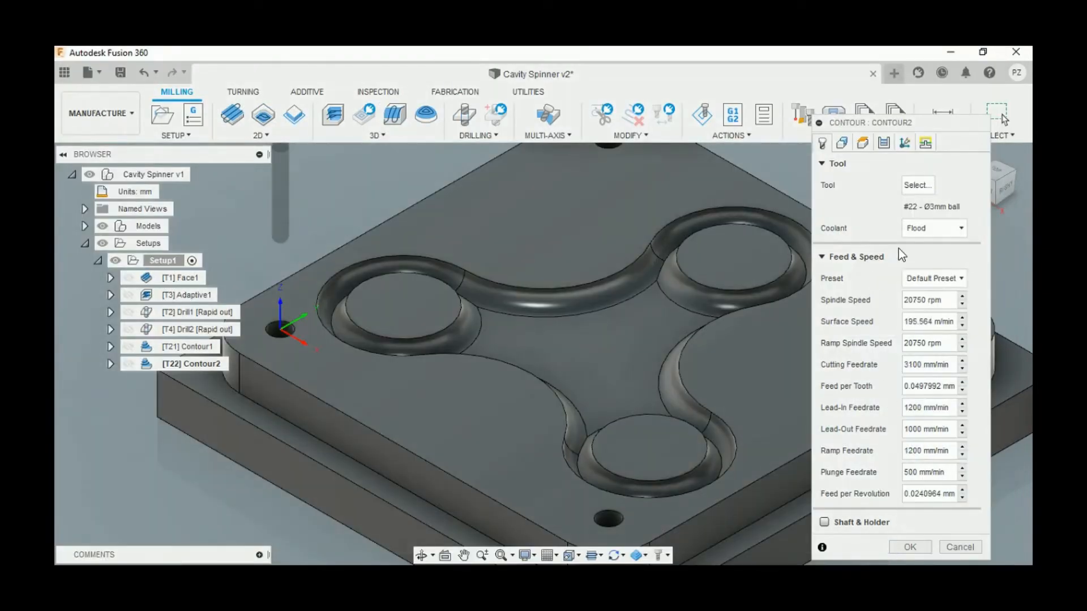
click(912, 230)
click(916, 248)
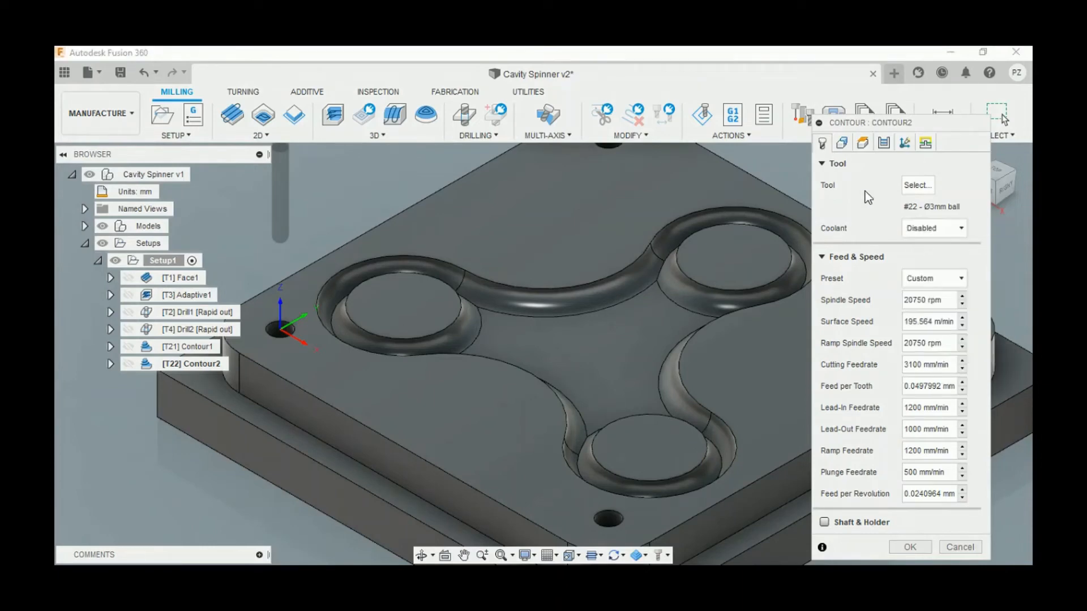
- Turn off Stock to Leave, set the maximum stepdown to 0.2 mm, and generate the derived contour toolpath
click(842, 143)
click(863, 143)
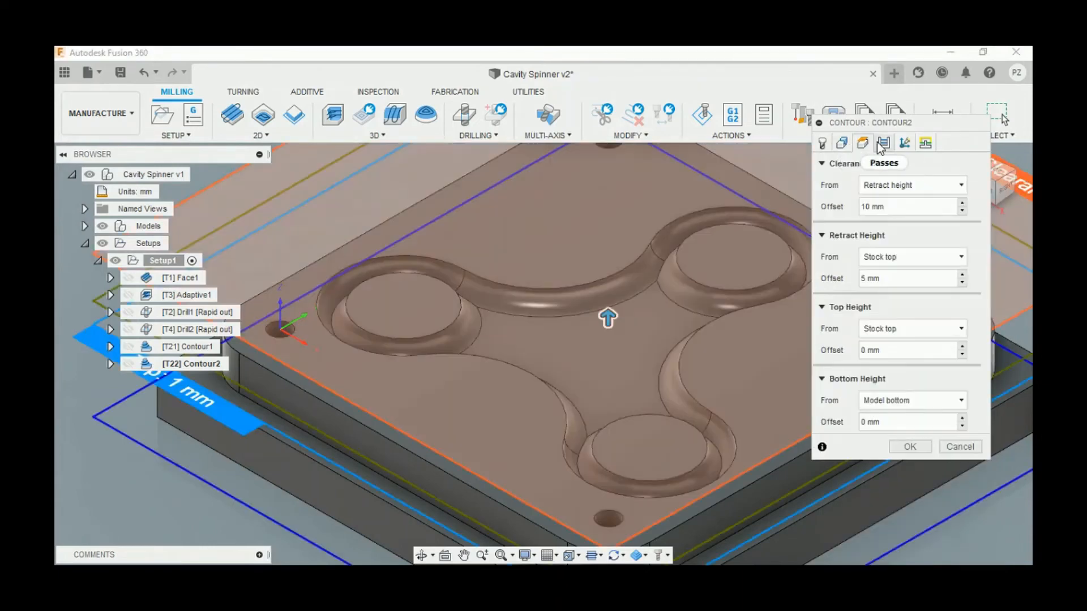
click(881, 143)
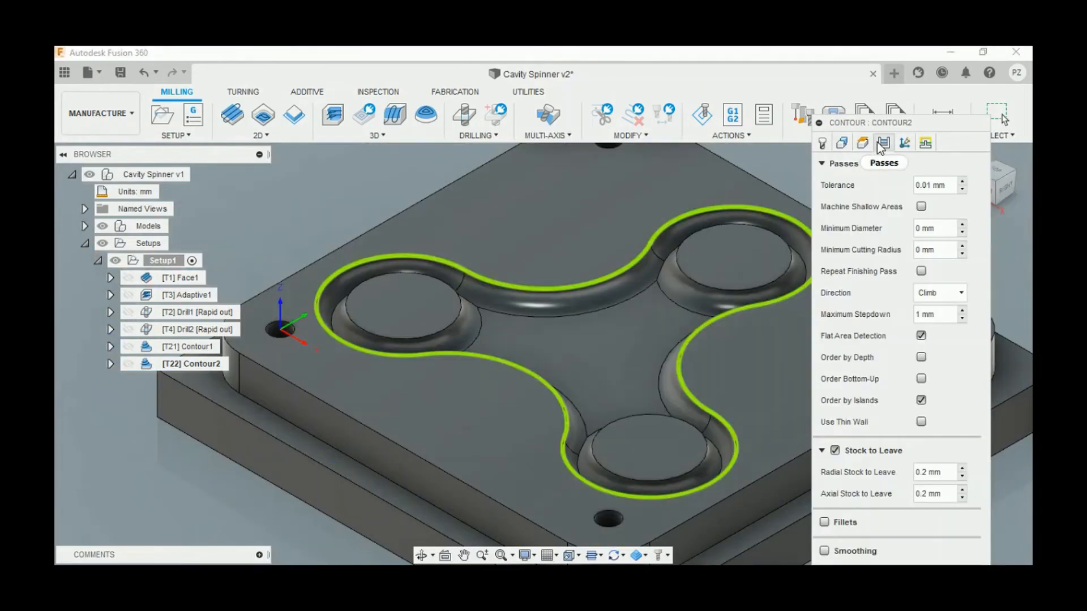
click(835, 450)
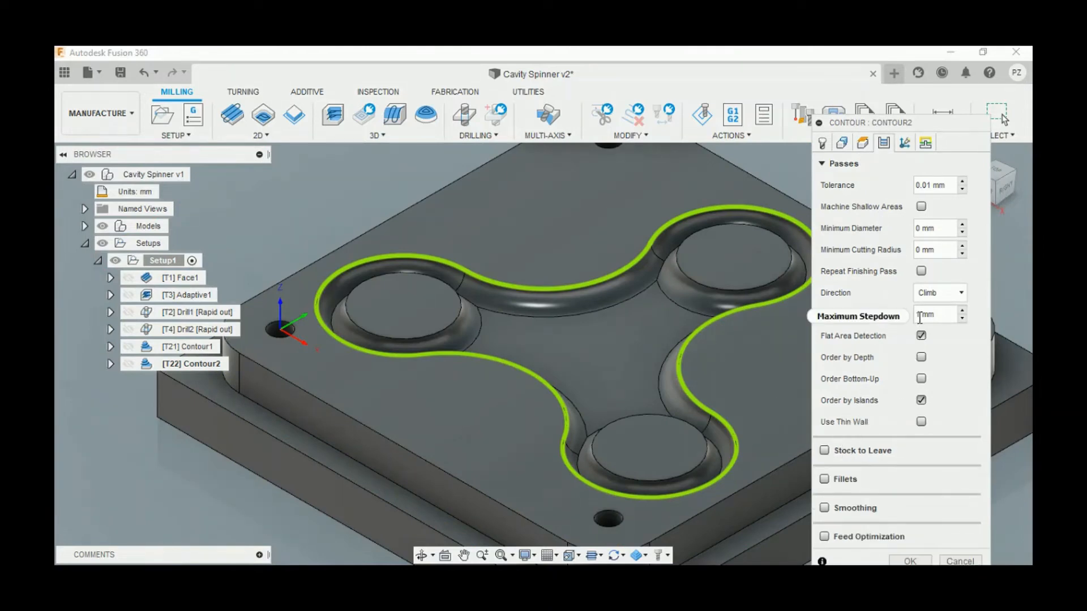
click(920, 317)
key(Delete)
text(0.2)
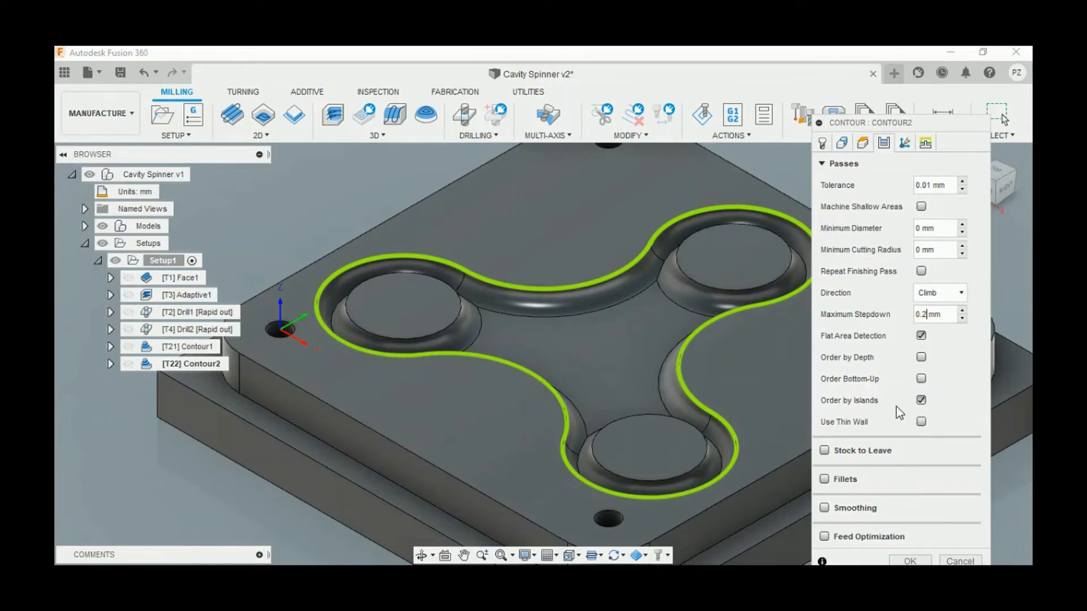
click(910, 561)
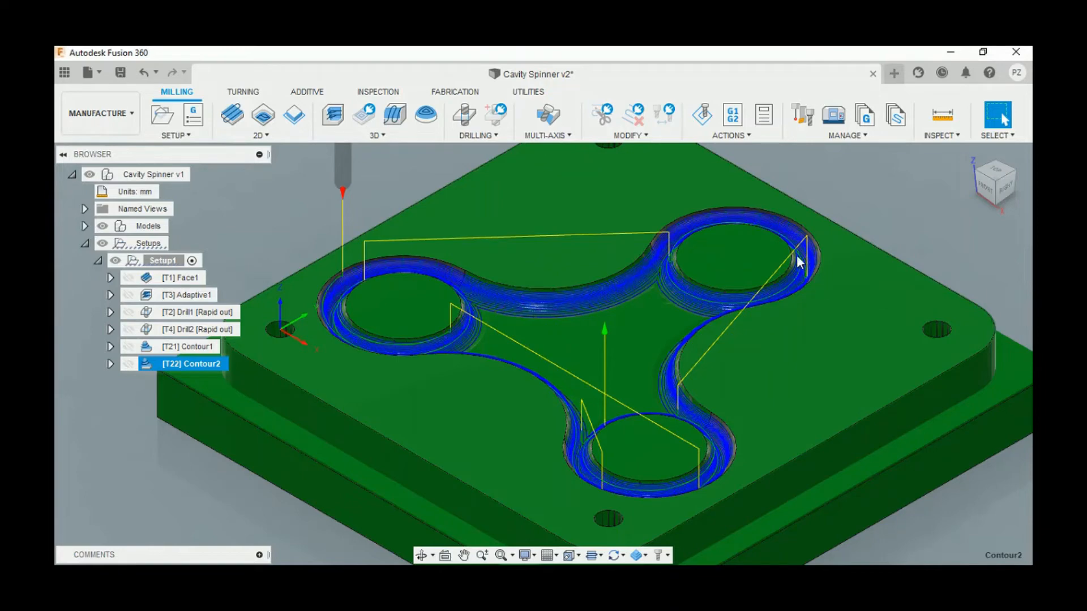
- Start a 2D Pocket operation and assign the Ø4mm flat end mill from the Cavity Spinner v2 document tools
scroll(835, 209, up, 2)
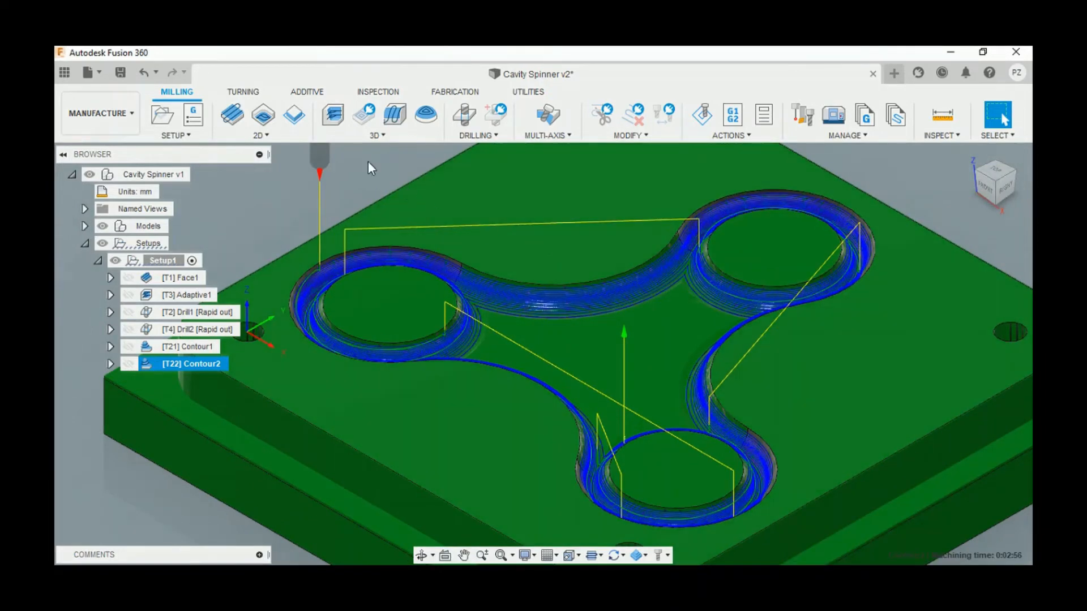
click(274, 138)
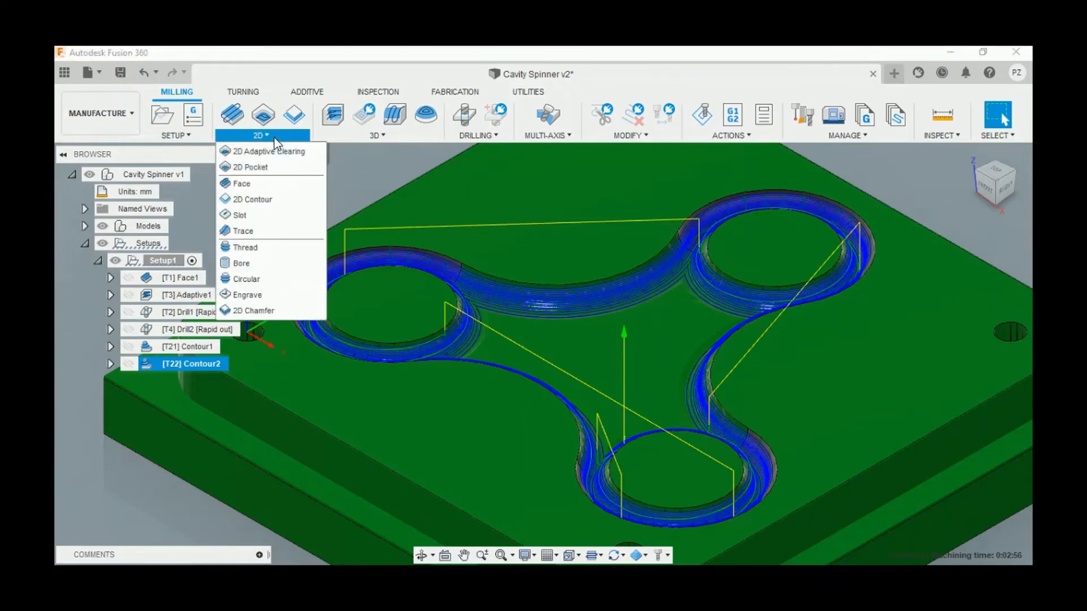
click(268, 168)
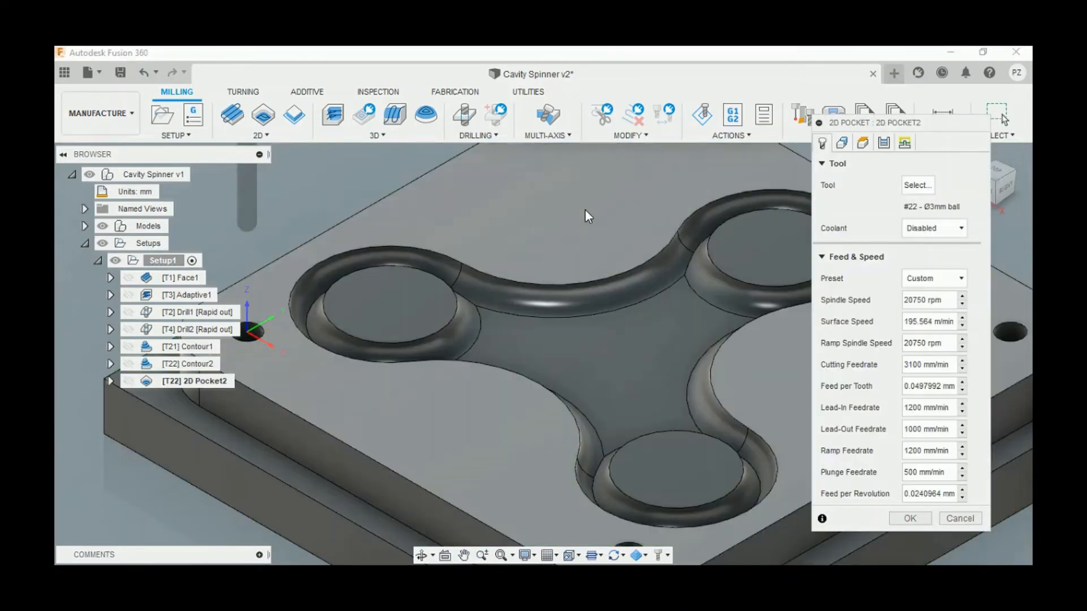
click(910, 186)
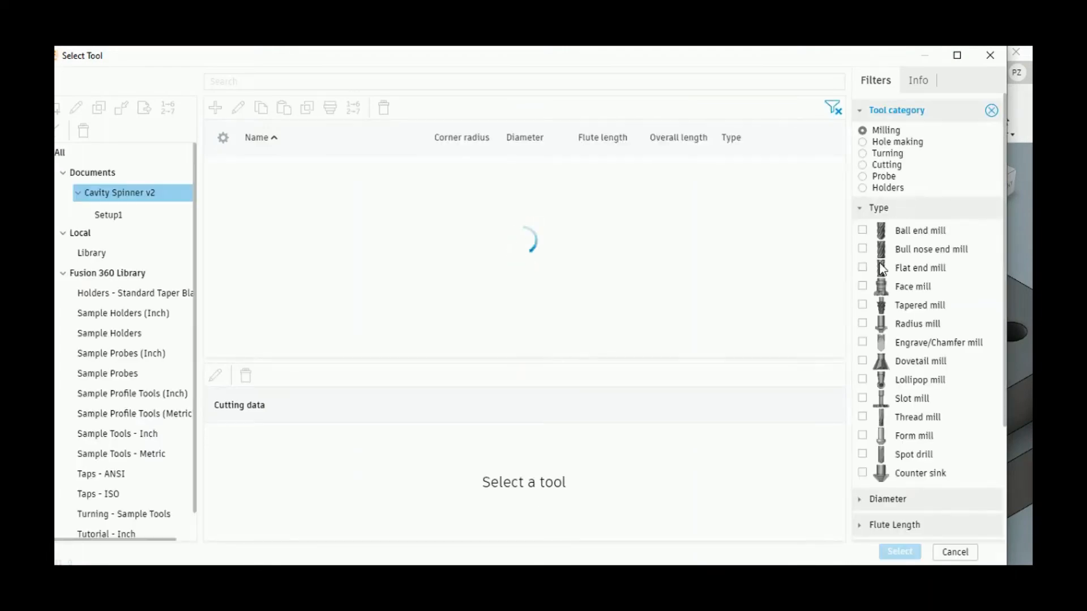
click(862, 267)
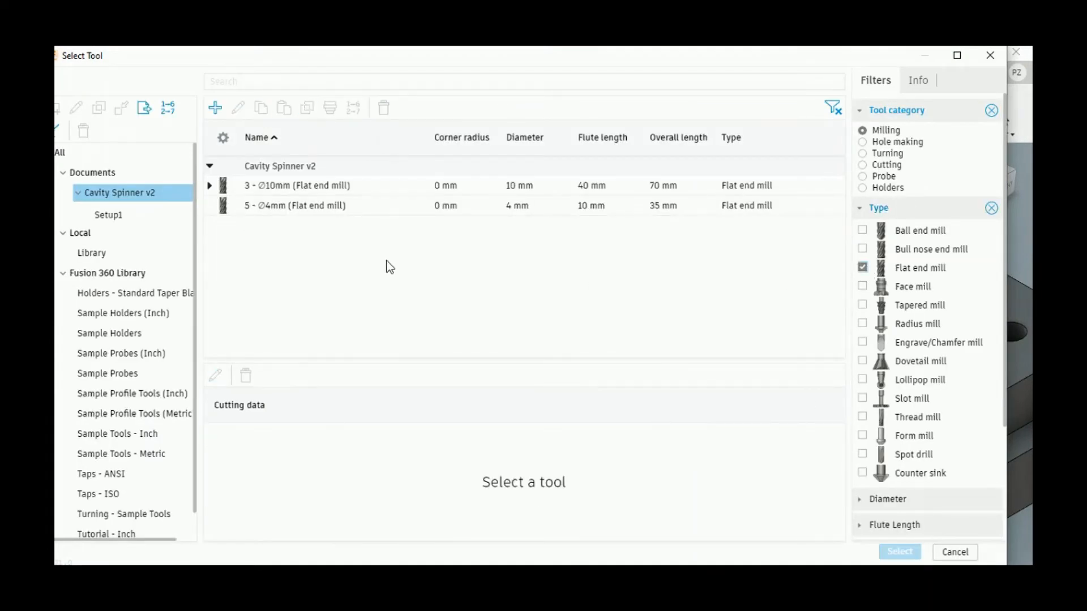
click(311, 214)
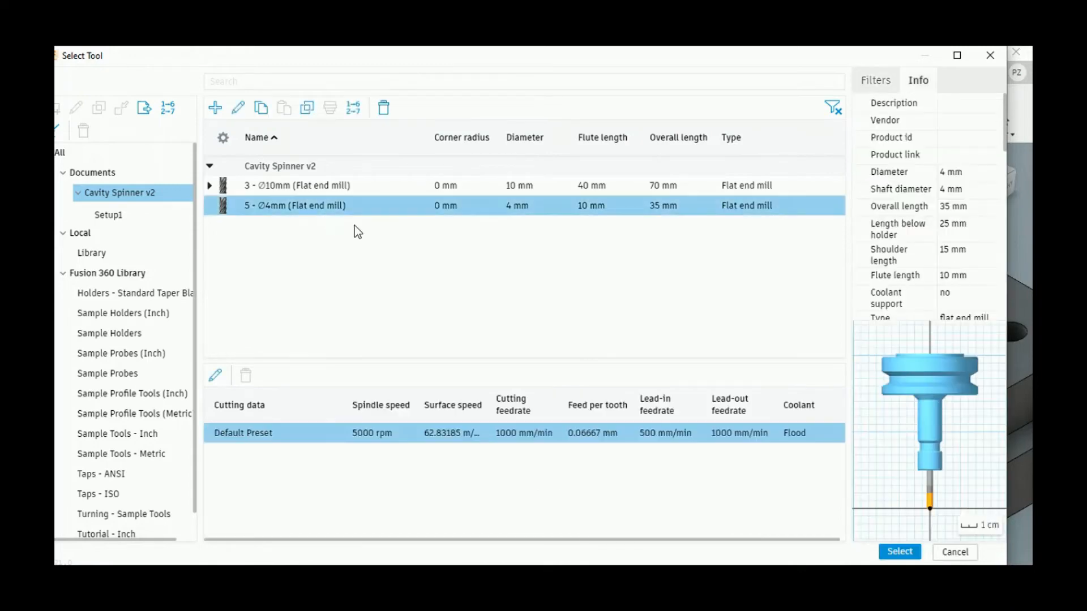
click(898, 552)
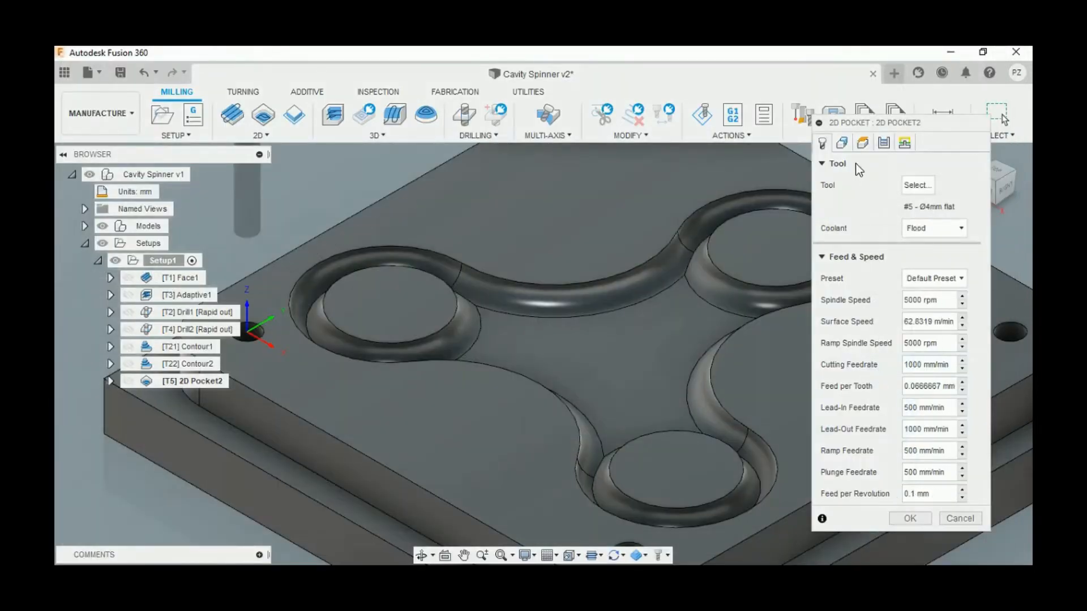
- Set the contour mode to Selected pockets and choose the central floor face of the spinner cavity as the pocket
click(841, 143)
click(905, 185)
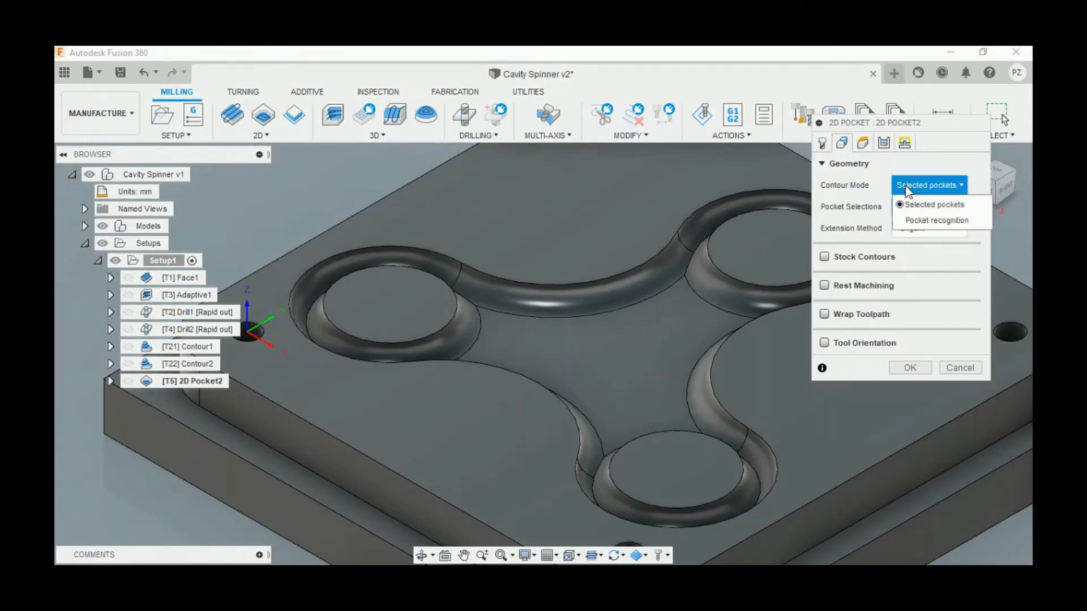
click(912, 204)
click(677, 324)
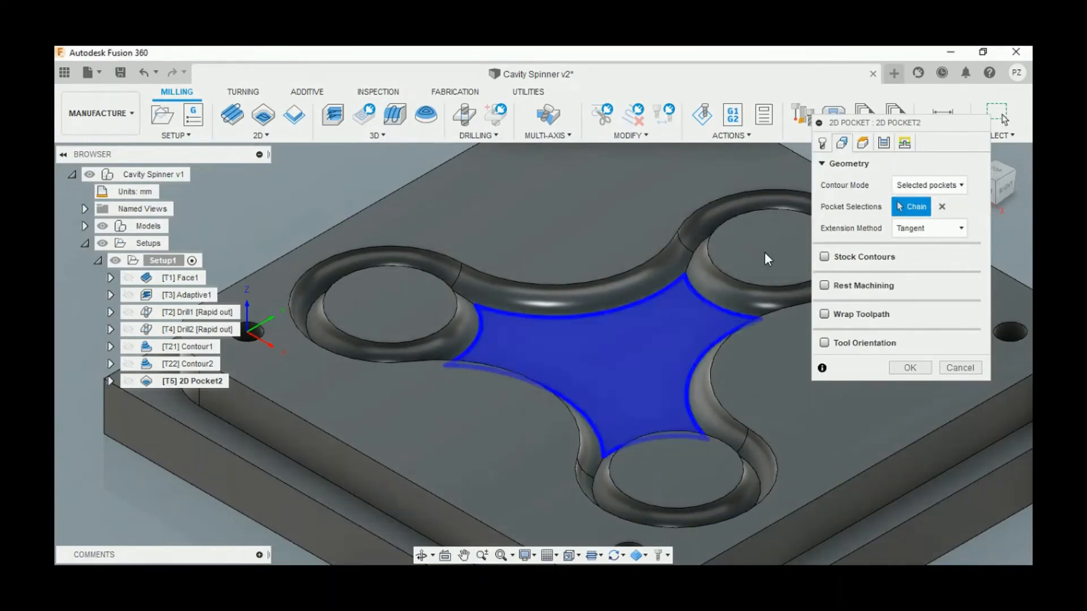
- Turn off Stock to Leave for the 2D pocket passes and generate the toolpath
click(863, 143)
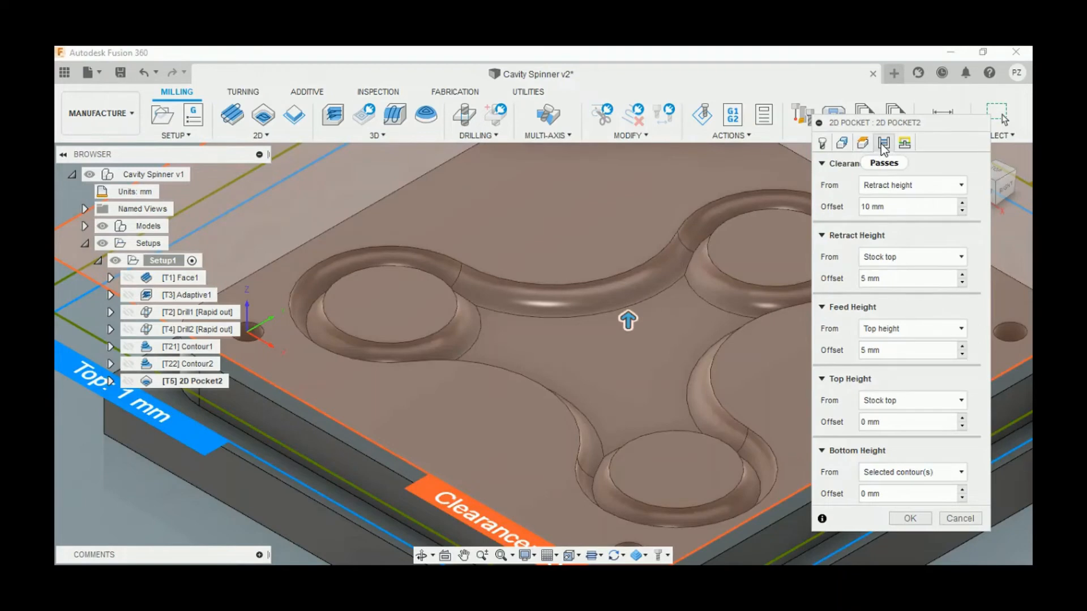
click(883, 144)
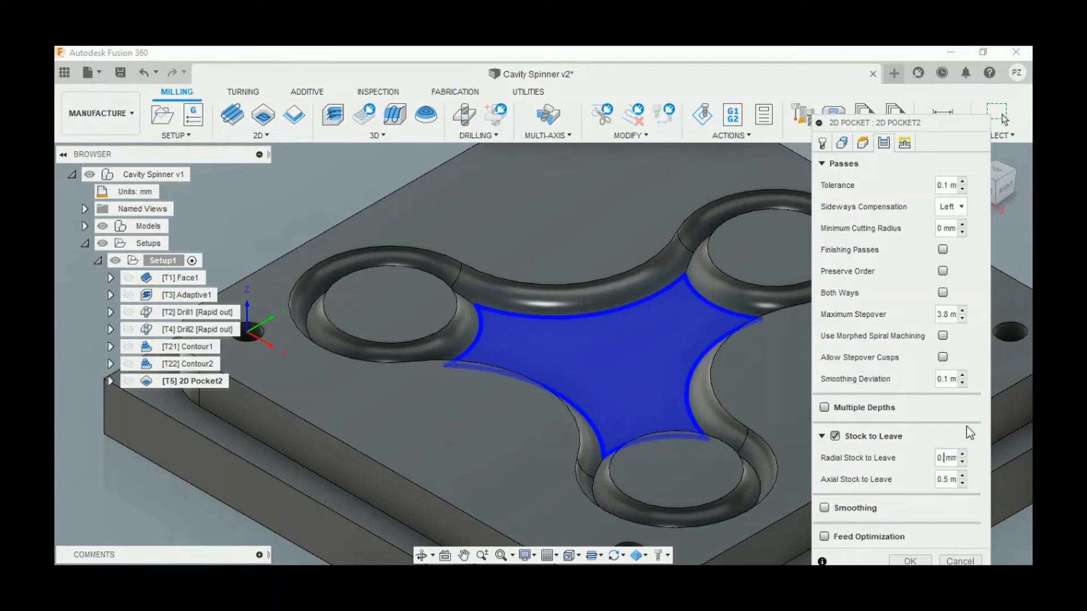
text(.1)
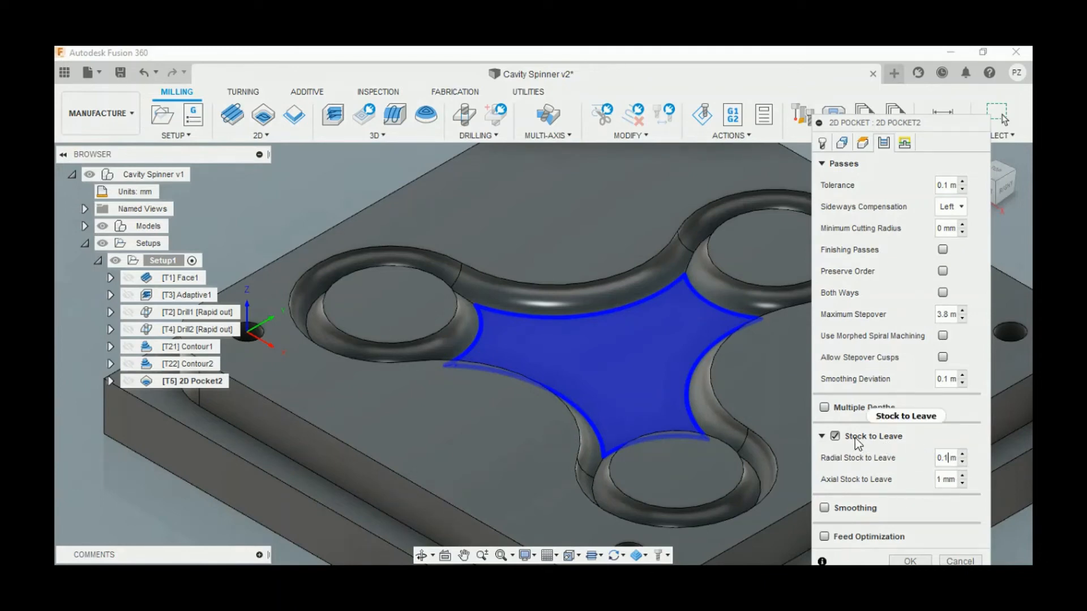
click(855, 437)
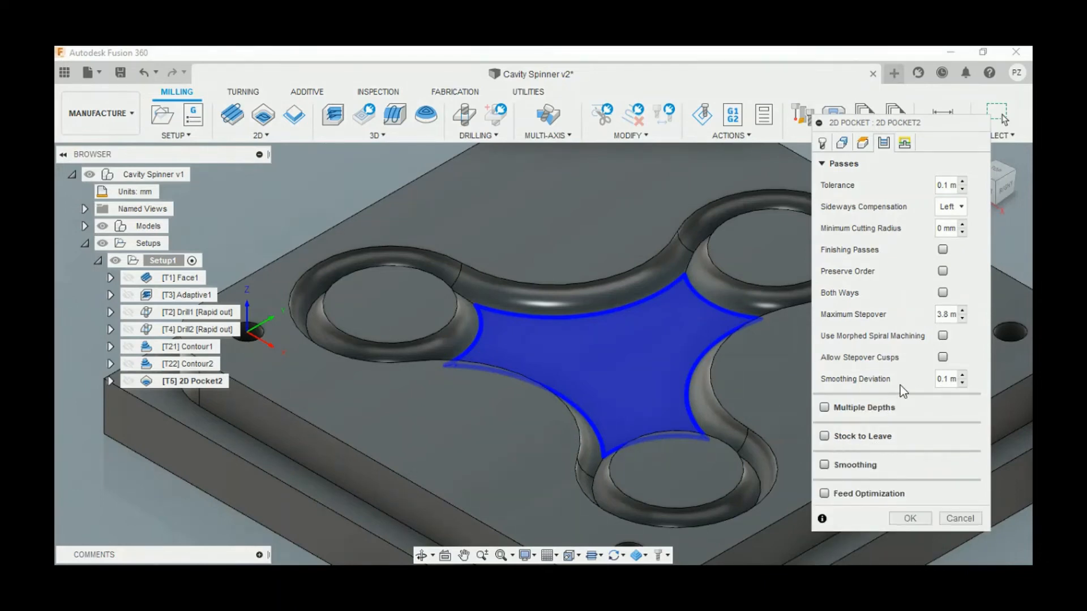
mouse_move(949, 315)
click(910, 519)
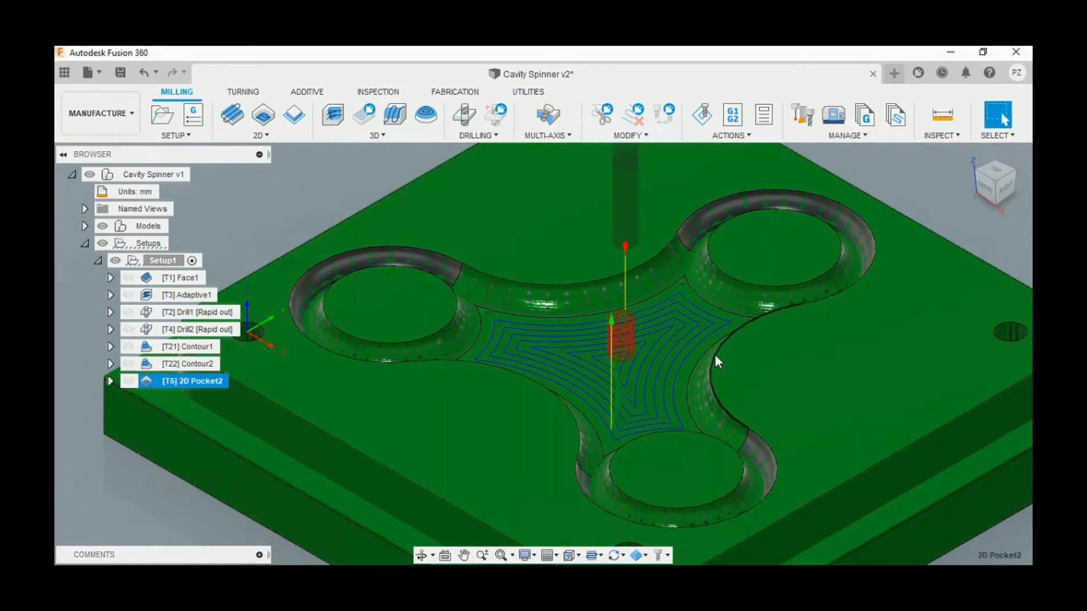
- Examine the 2D pocket toolpath closely at the corner where the central floor meets a circular boss
scroll(515, 320, up, 5)
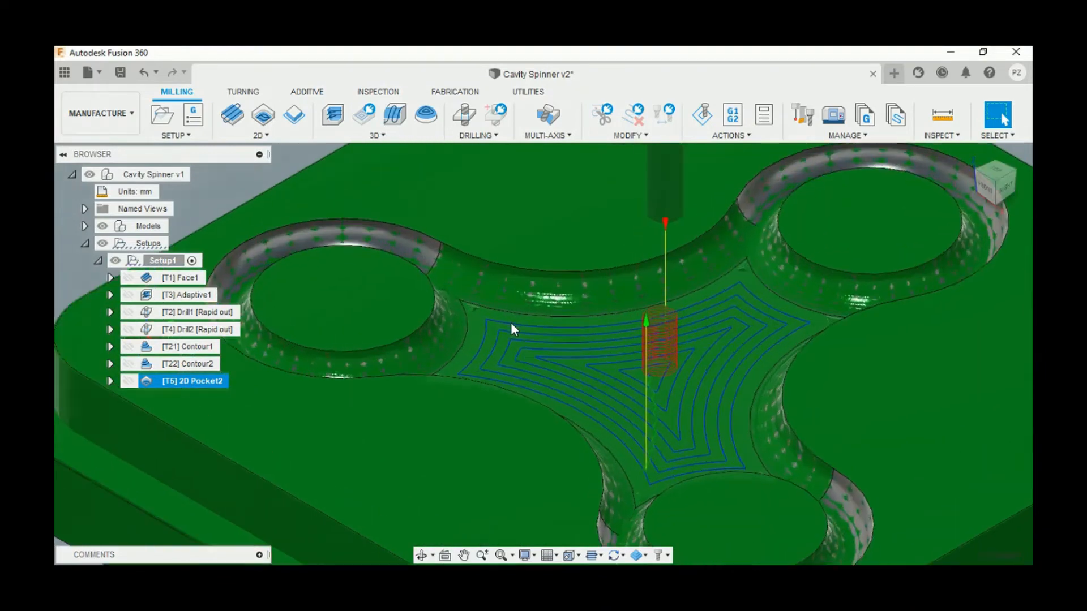
scroll(464, 306, up, 5)
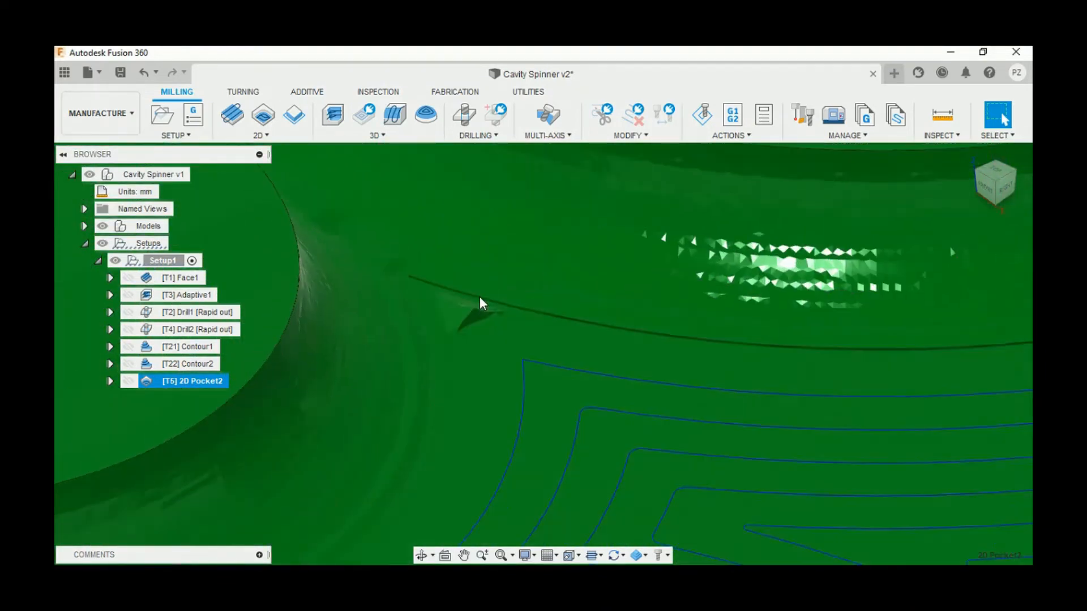
scroll(482, 293, down, 4)
scroll(482, 290, down, 6)
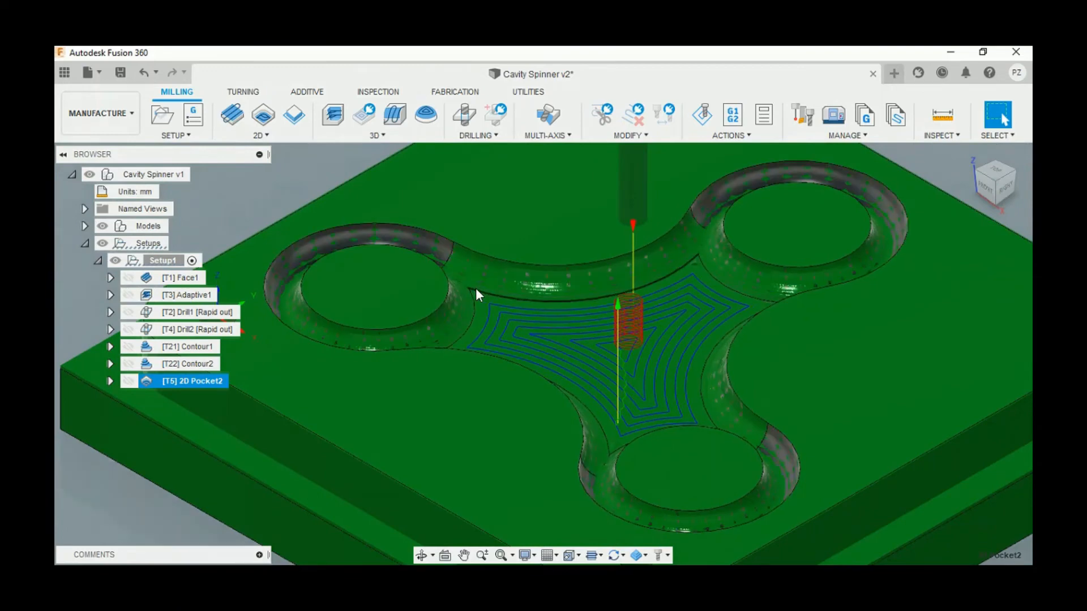
right_click(216, 382)
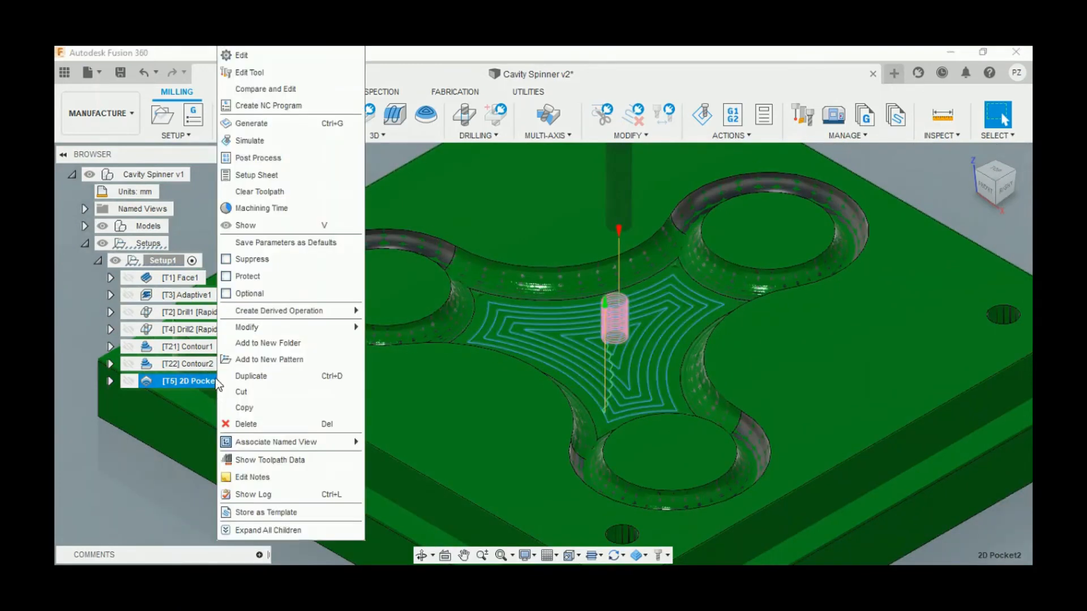
click(379, 166)
- Start another 2D Pocket operation and assign the Ø4mm flat end mill from the Tutorial - Metric library
click(266, 136)
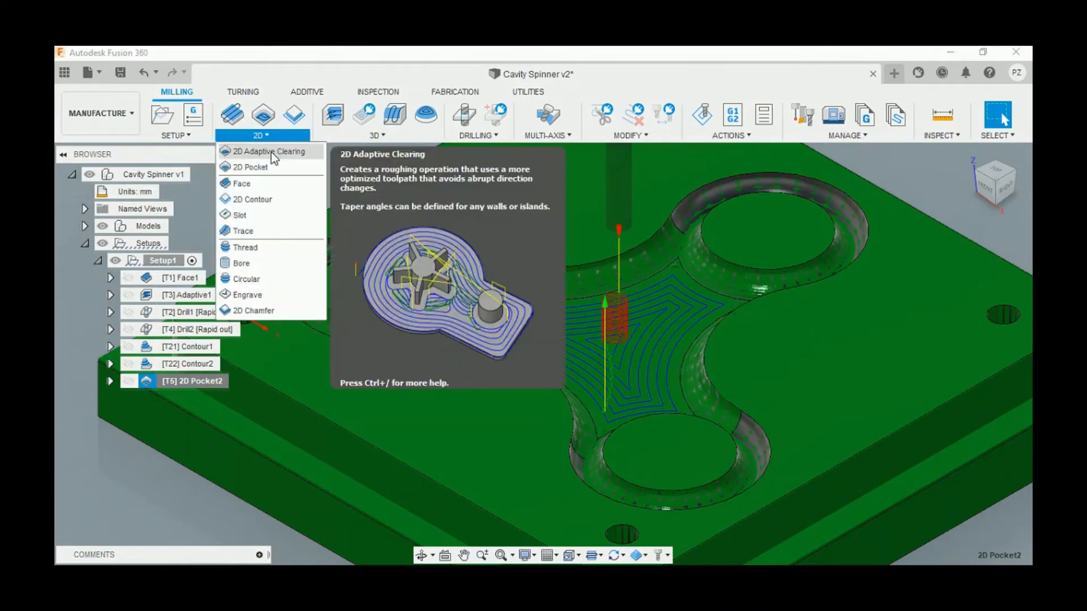
click(271, 167)
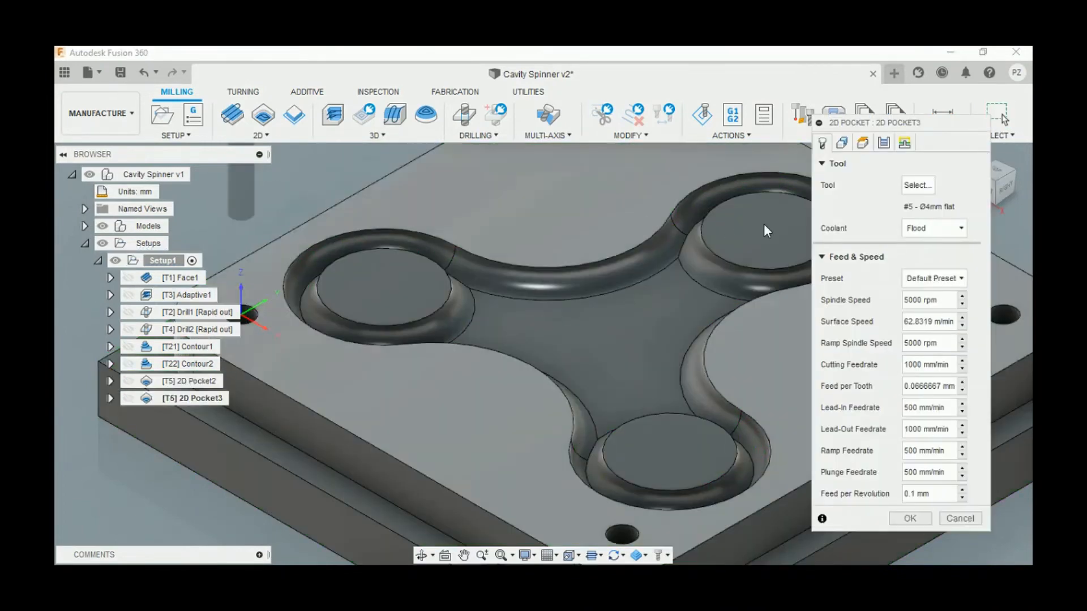
click(908, 186)
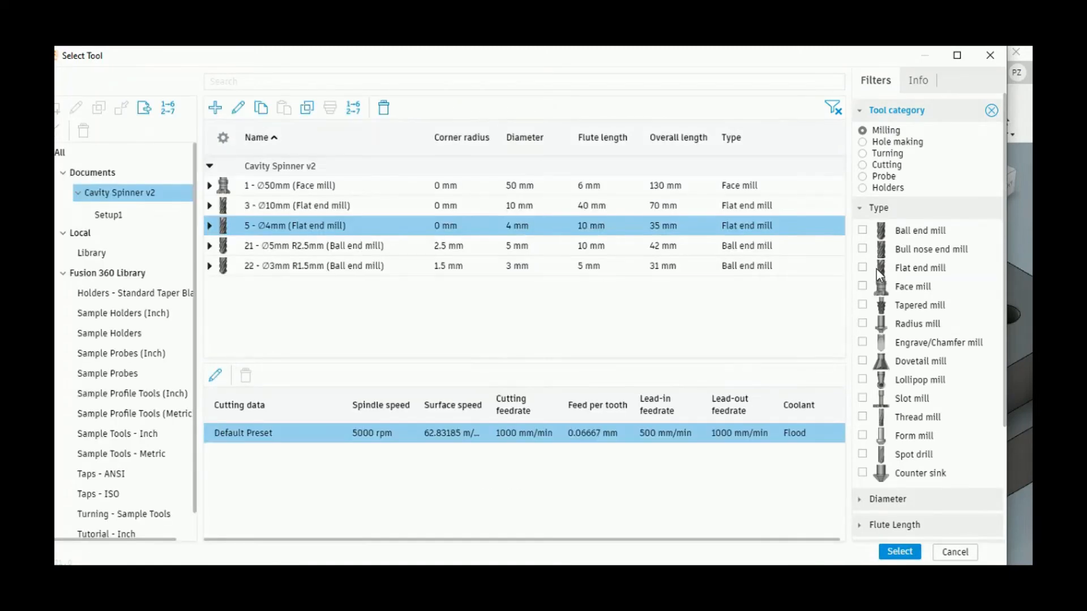
click(863, 267)
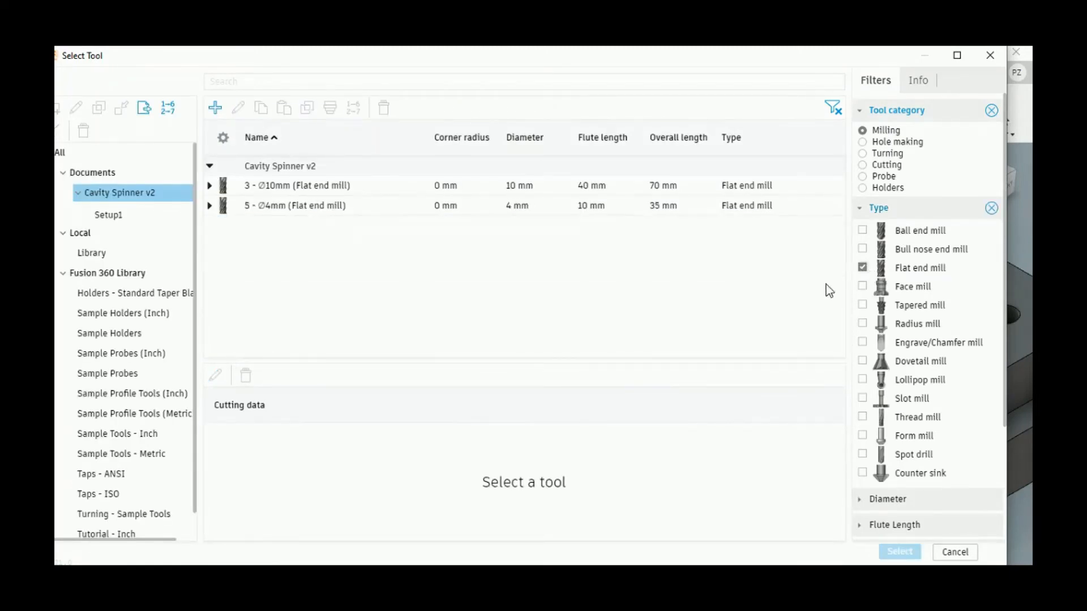
scroll(136, 430, down, 1)
click(137, 529)
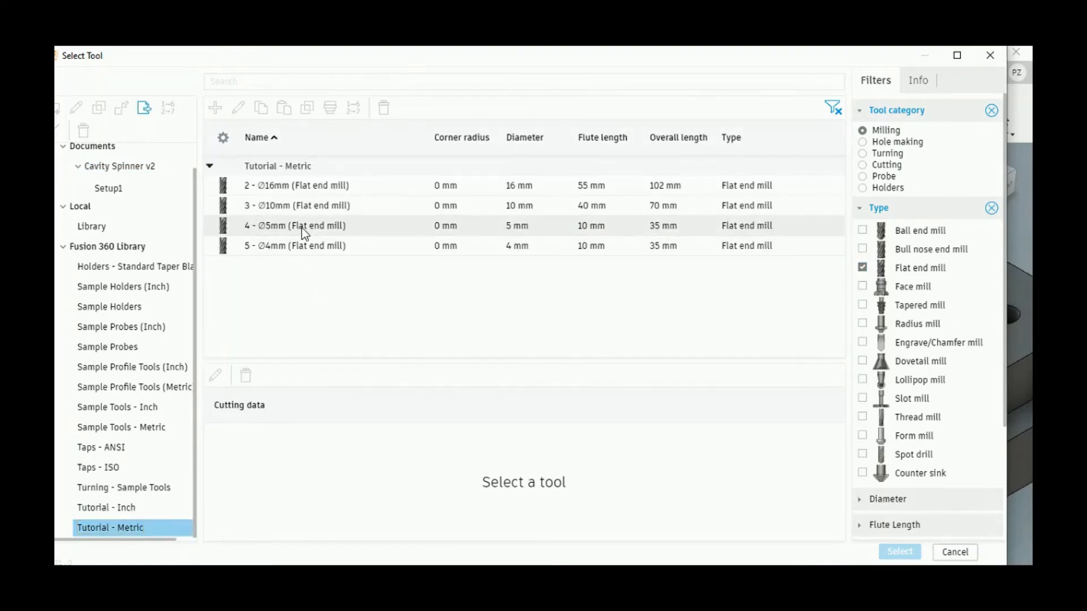
click(302, 229)
right_click(302, 228)
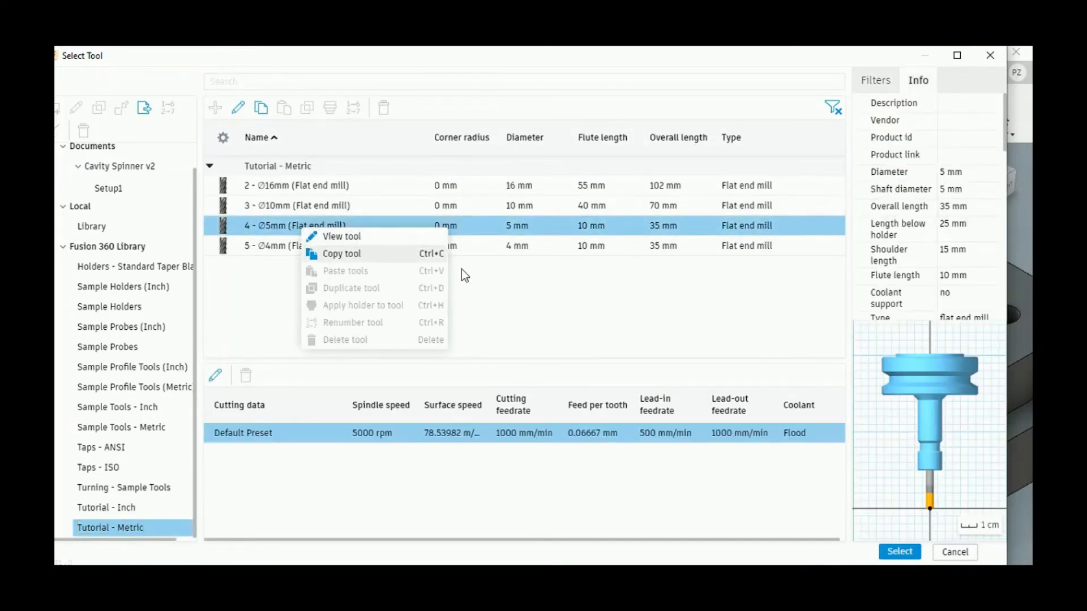
click(491, 278)
click(347, 247)
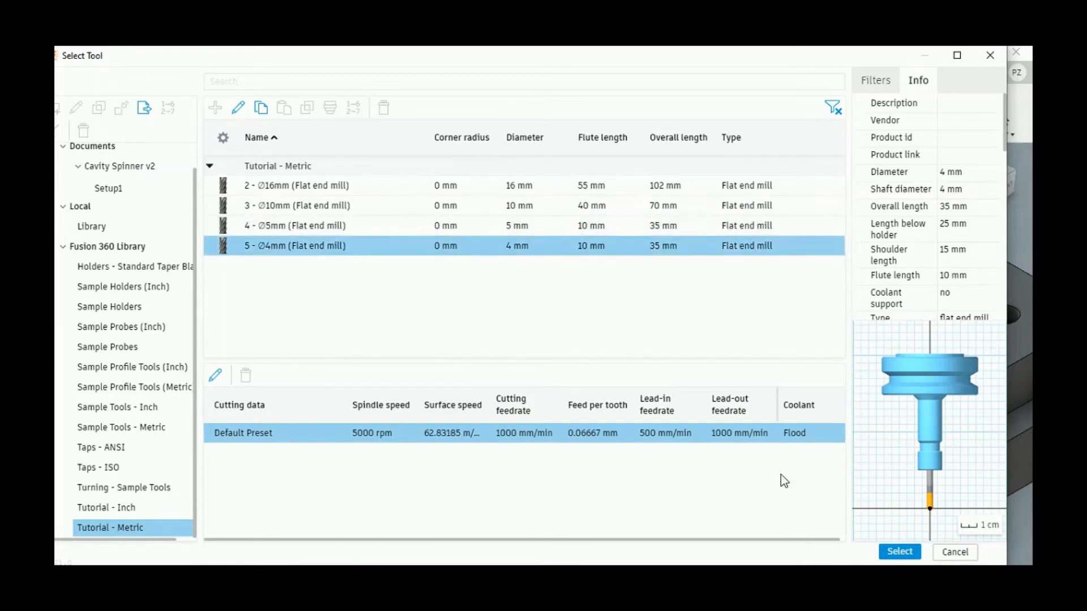
click(900, 553)
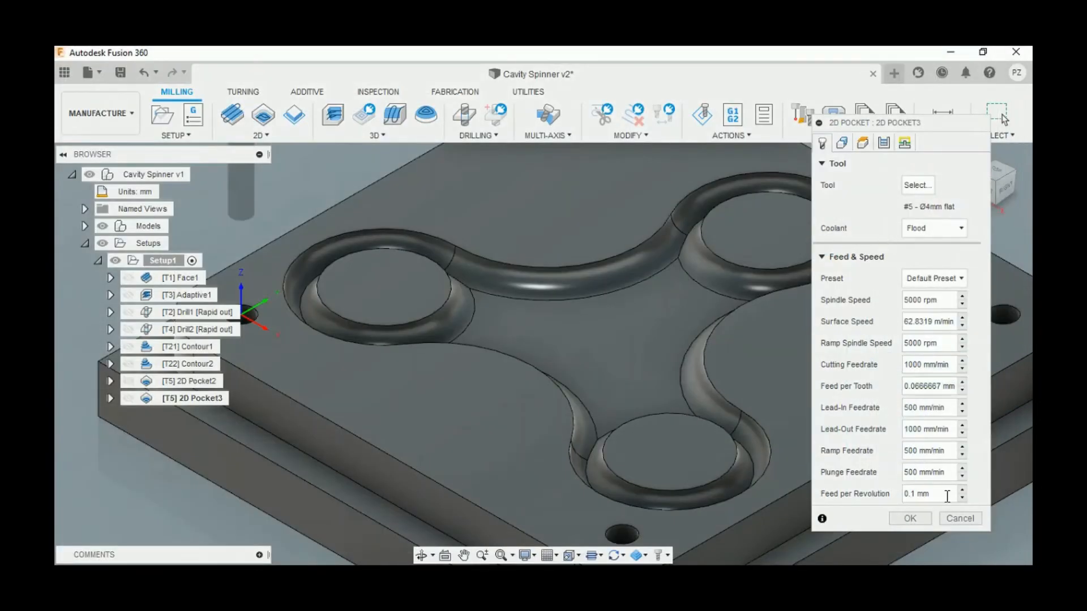
- Generate a pocket toolpath for the central cavity floor with Finishing Passes on, 1.5 mm maximum stepover and Stock to Leave off
click(841, 144)
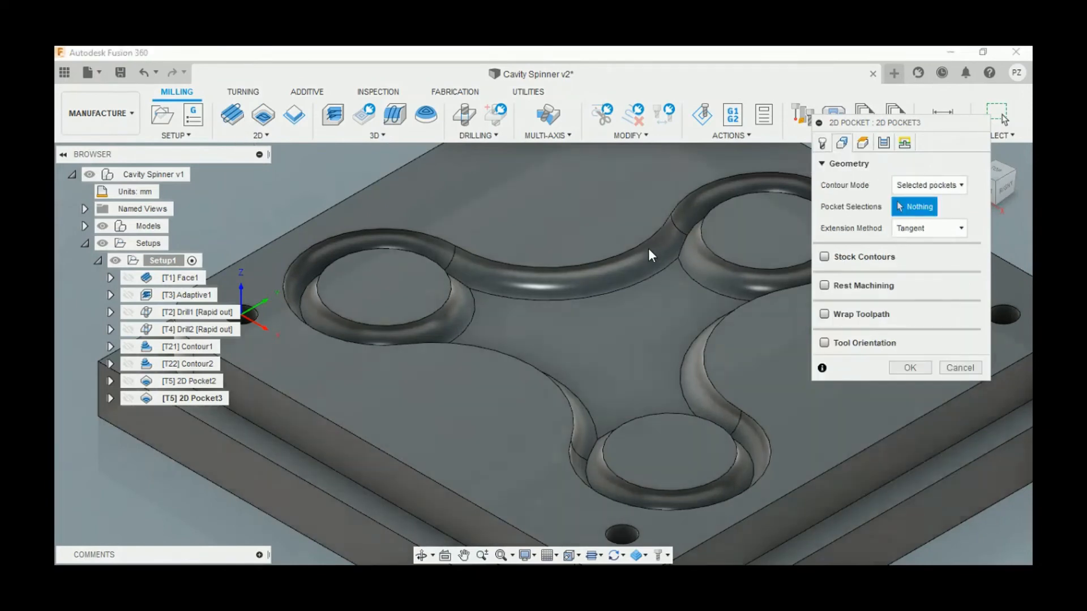
click(639, 301)
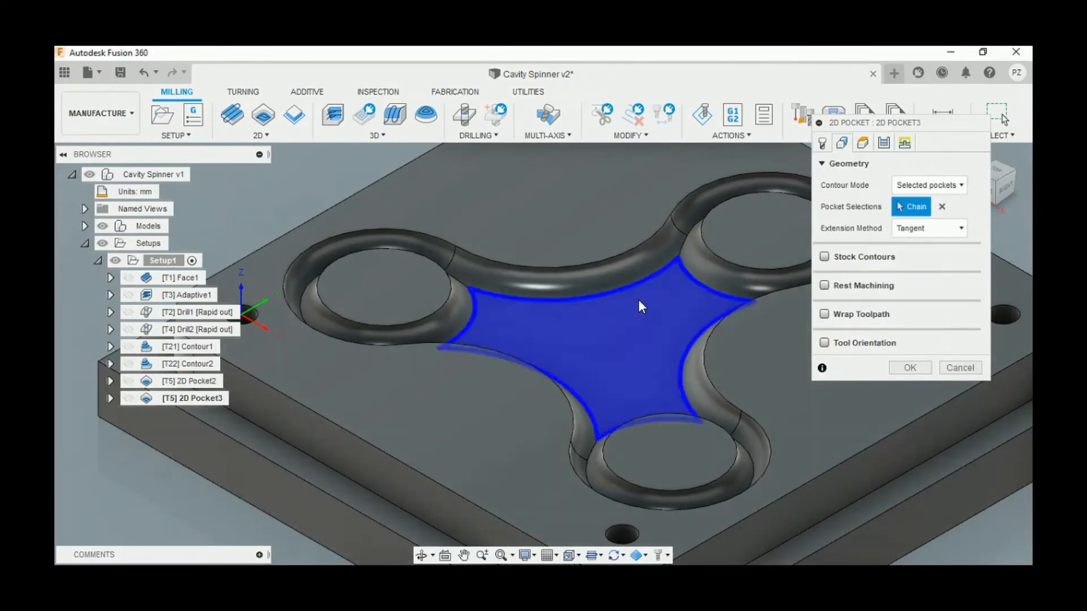
click(883, 143)
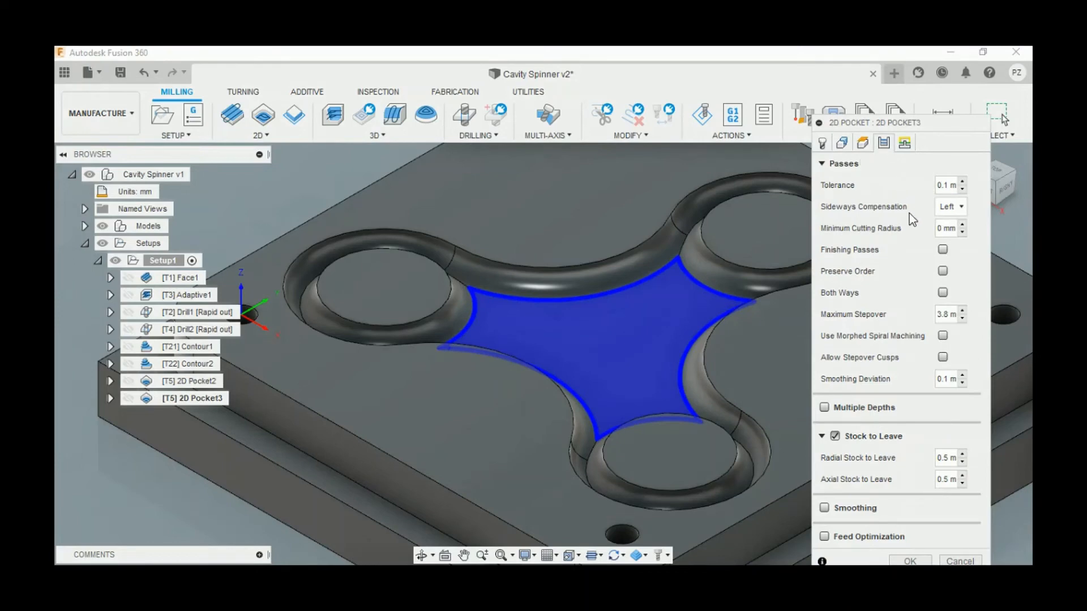
click(942, 249)
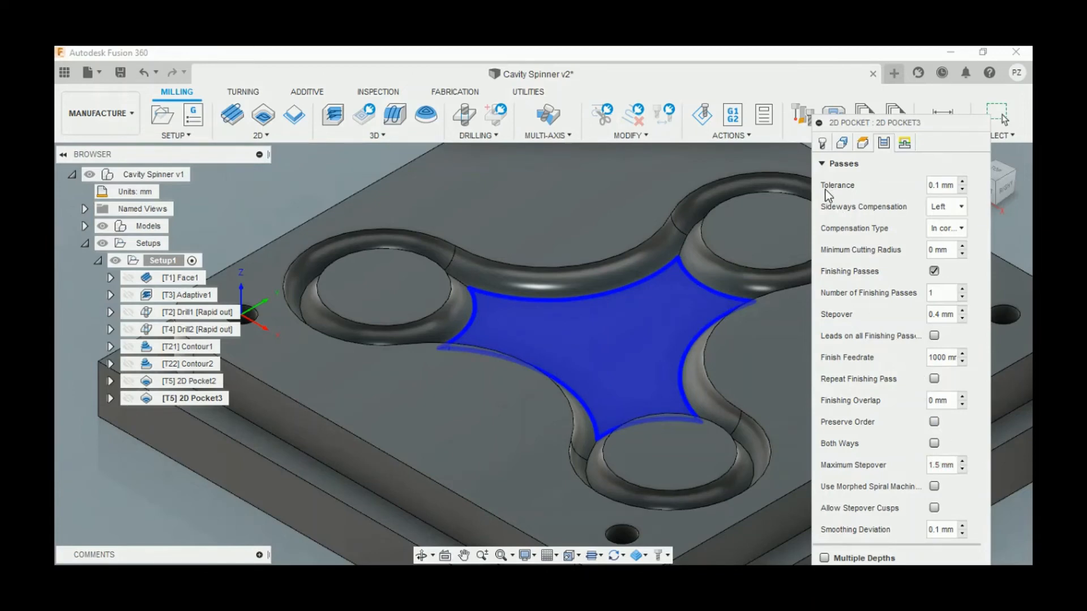
click(822, 165)
click(833, 222)
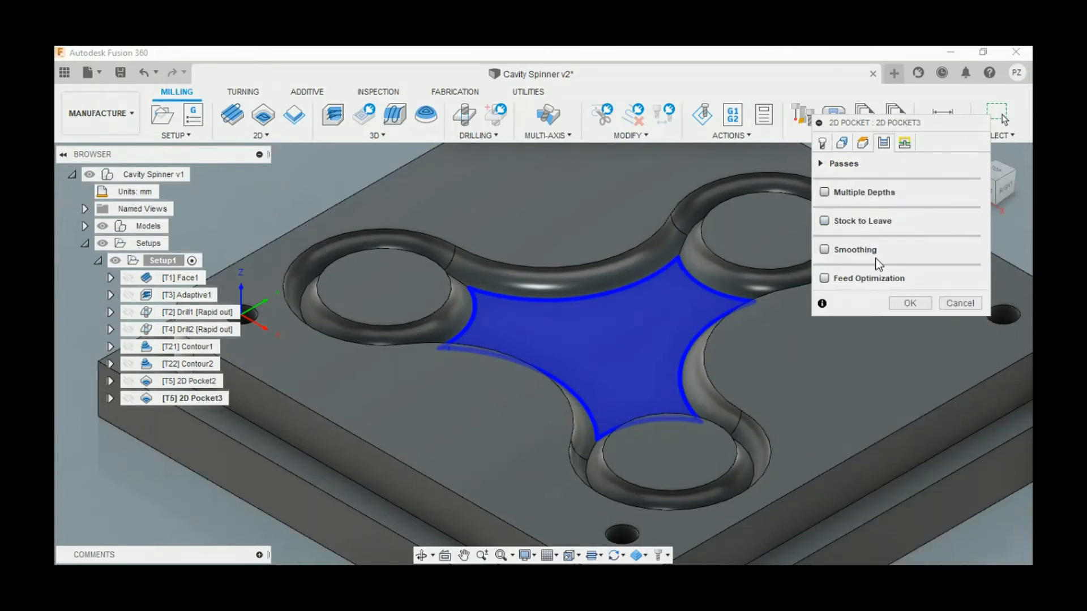
click(908, 304)
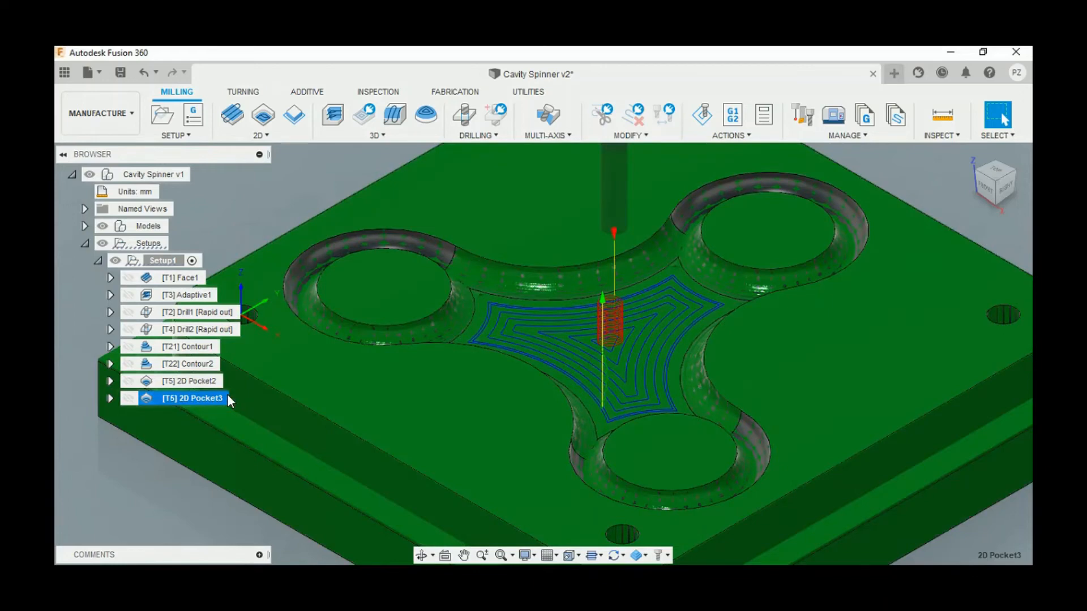
- Reopen 2D Pocket3 for editing, change its flat end mill's cutter diameter to 1.5 mm and assign that tool
right_click(217, 398)
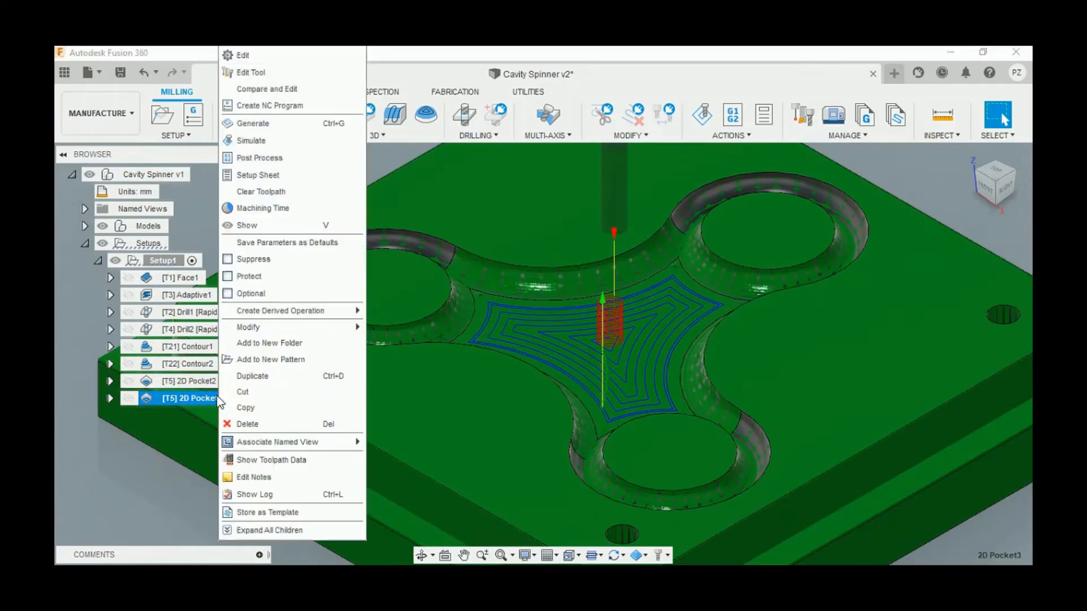
click(288, 59)
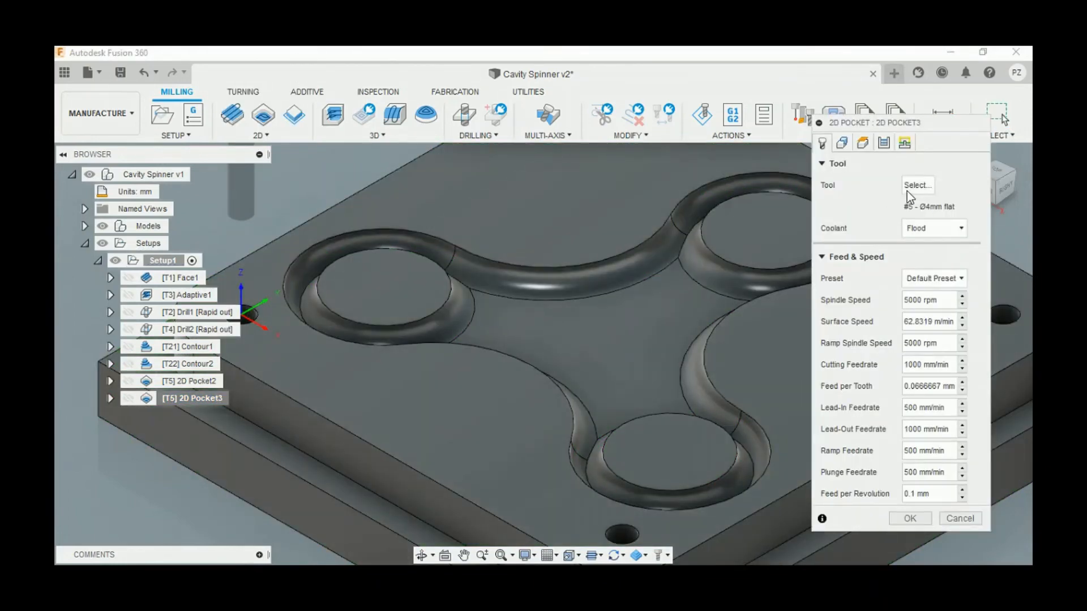
click(908, 189)
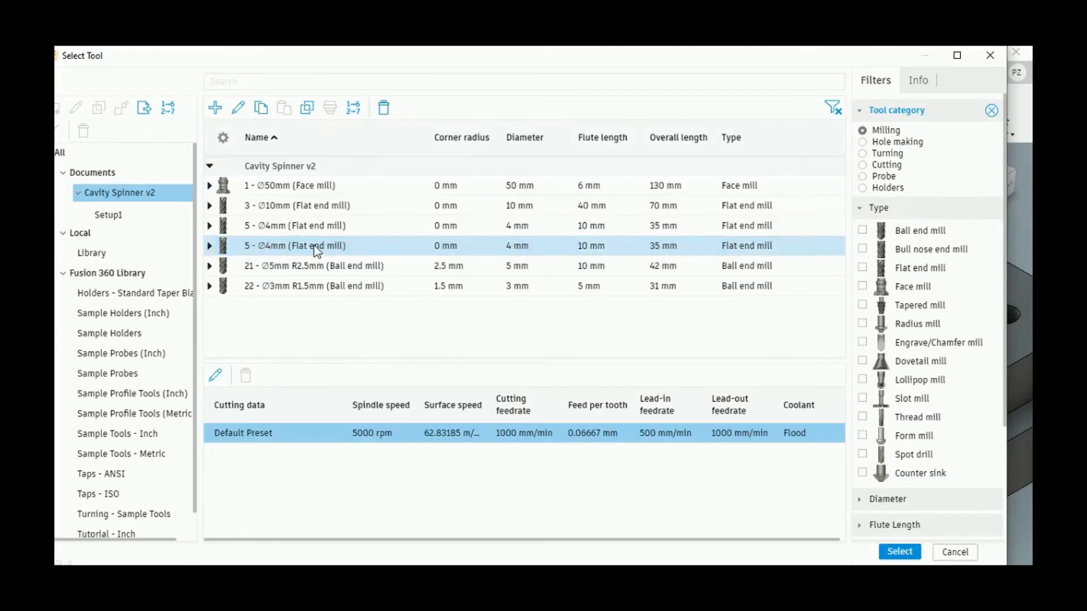
right_click(319, 249)
click(343, 253)
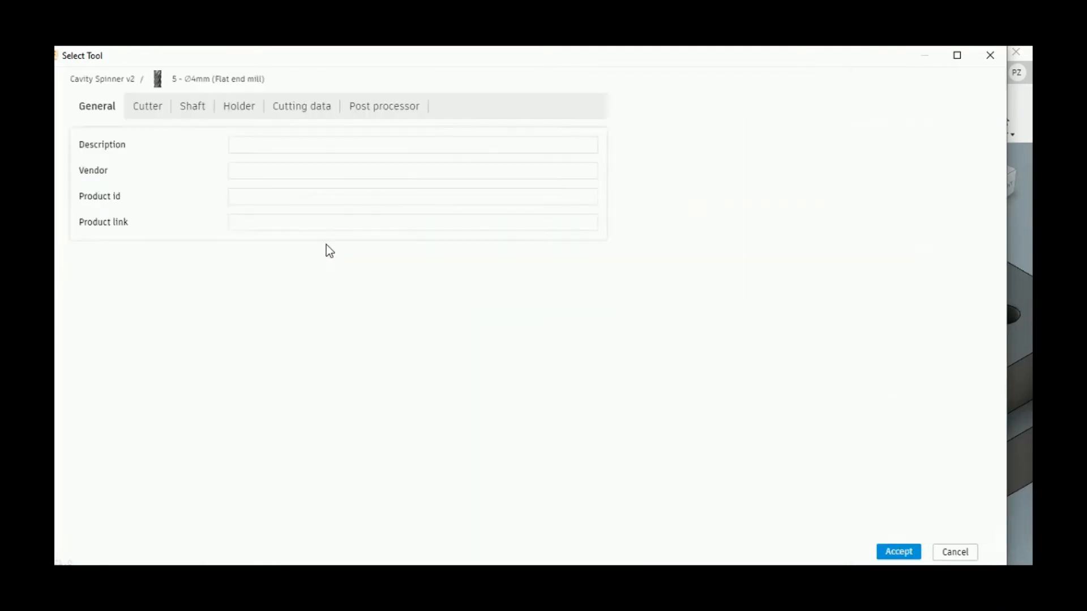
click(147, 106)
click(235, 310)
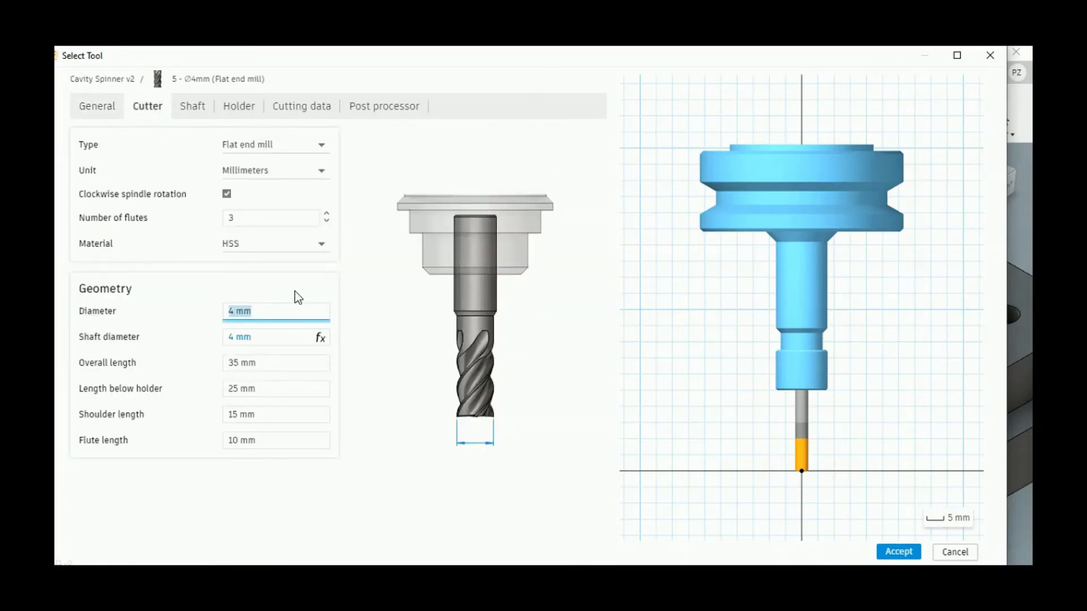
text(1.5)
click(268, 333)
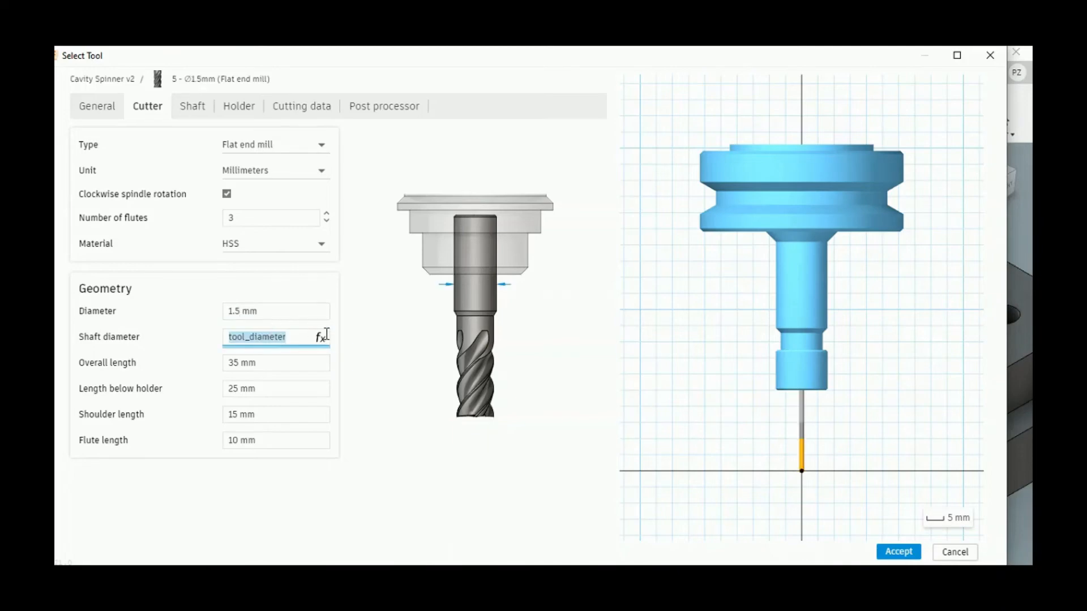
click(887, 552)
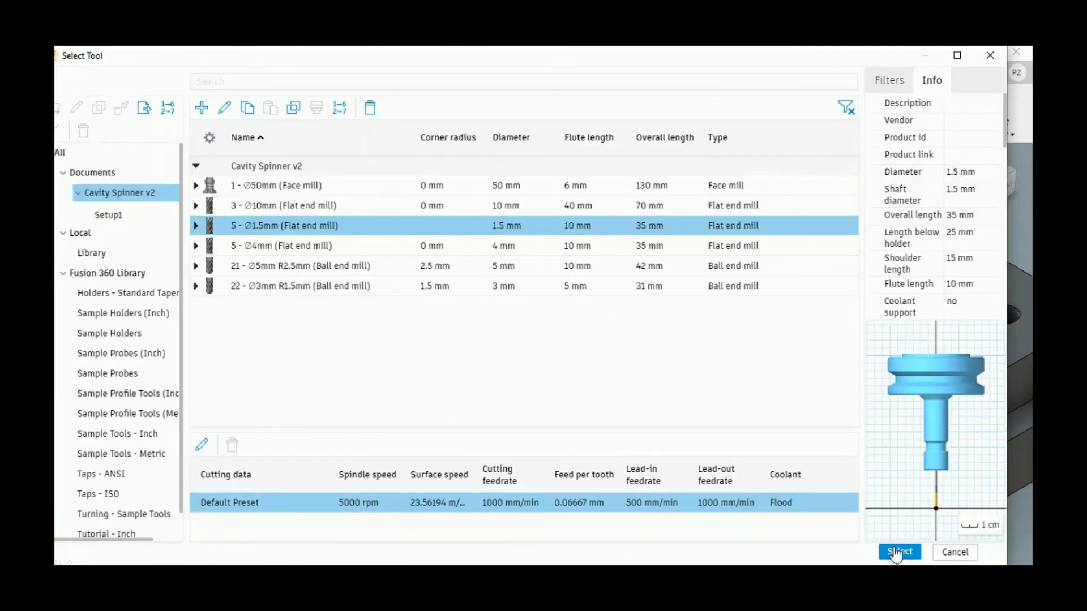
click(899, 551)
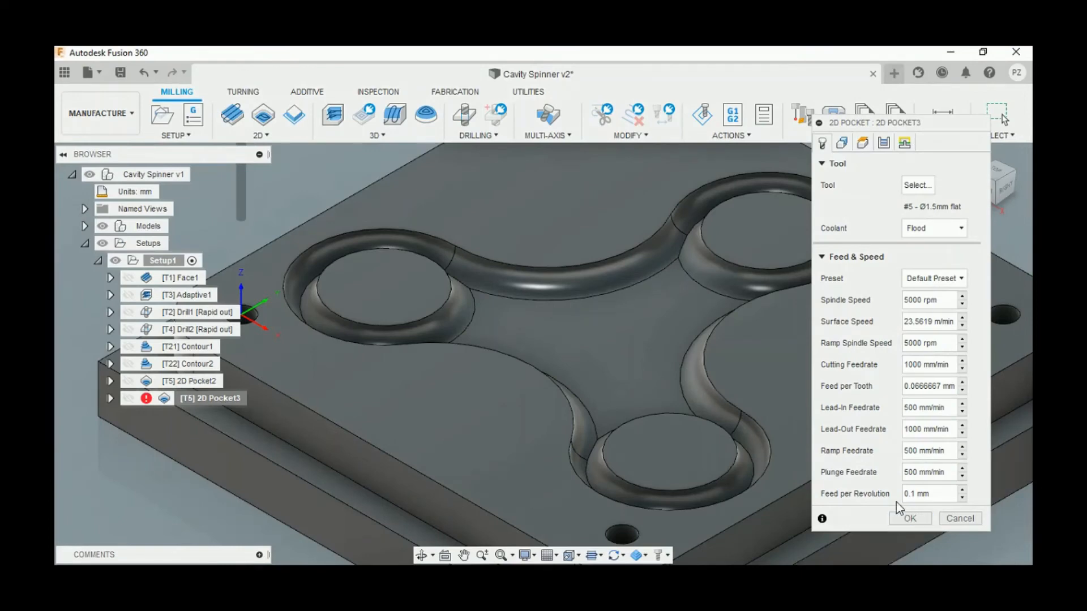
- Set 2D Pocket3's maximum stepover to 0.5 mm, regenerate its toolpath and dismiss the e-mail notification
click(883, 143)
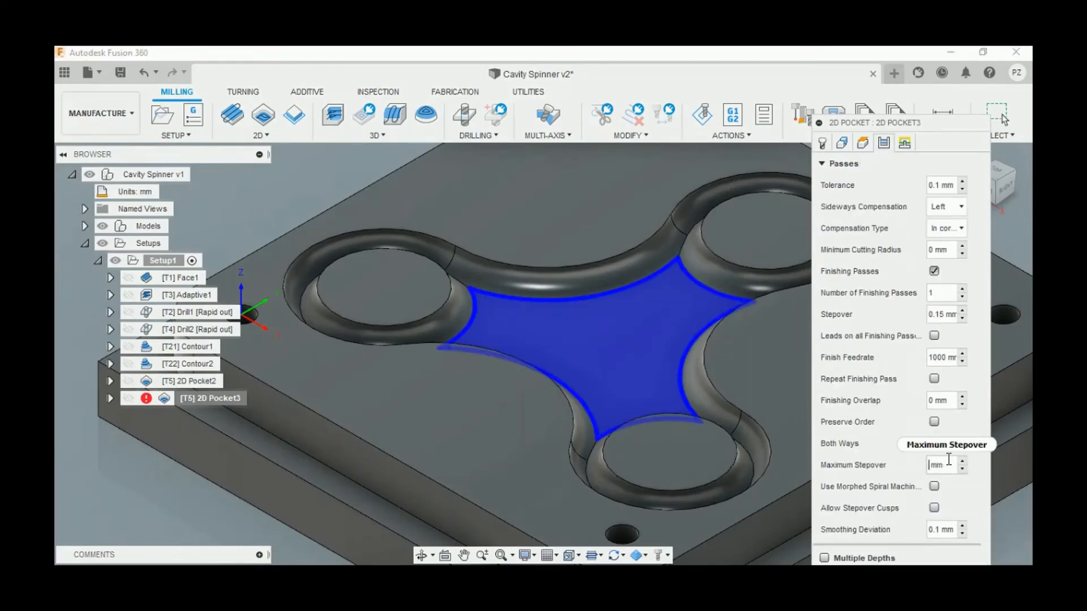
text(0.5)
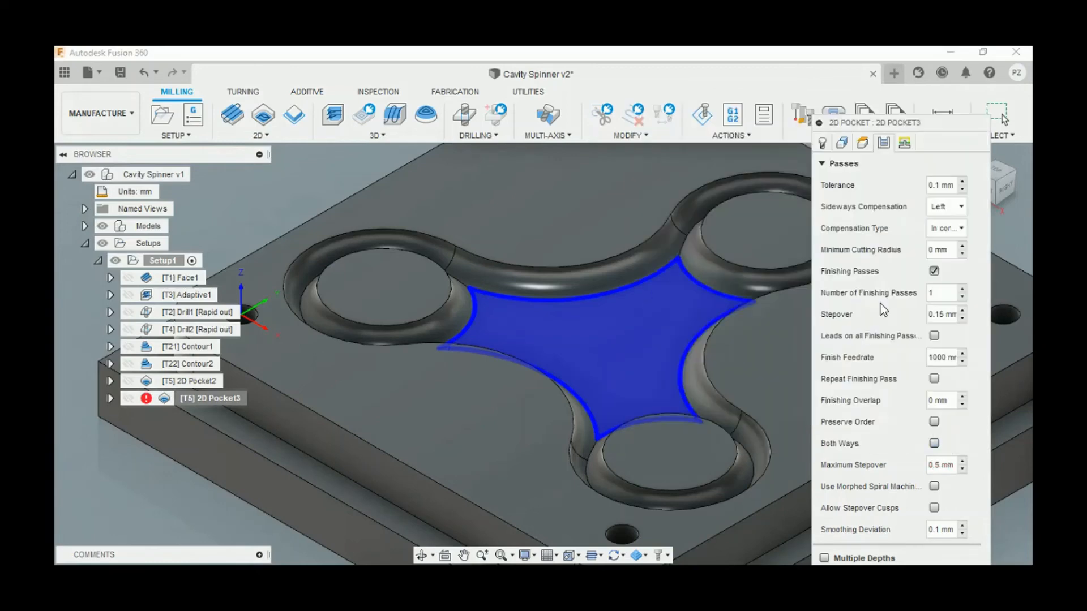
click(825, 164)
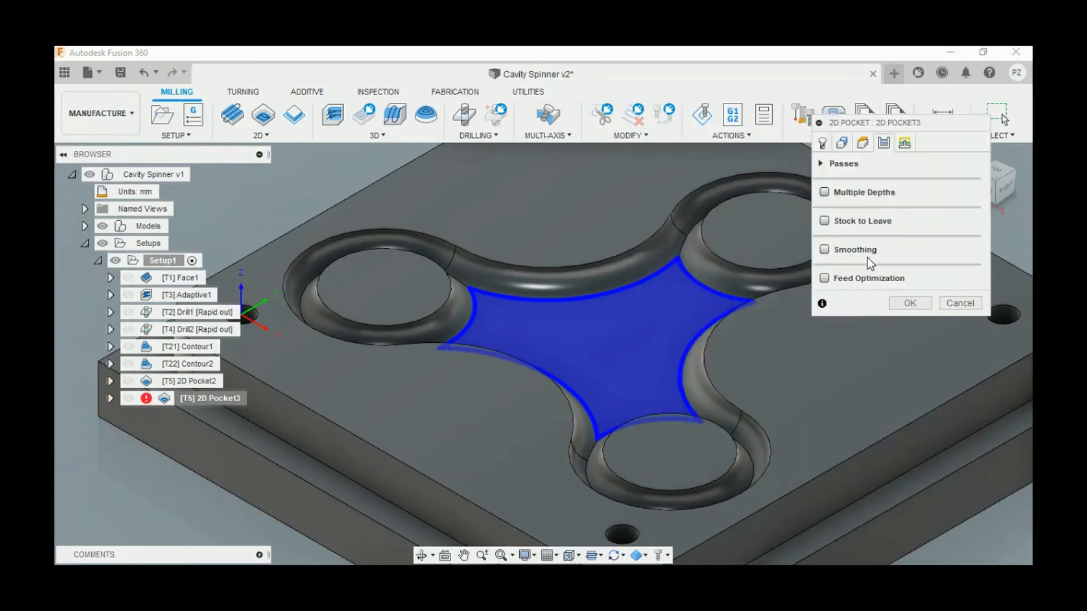
click(900, 303)
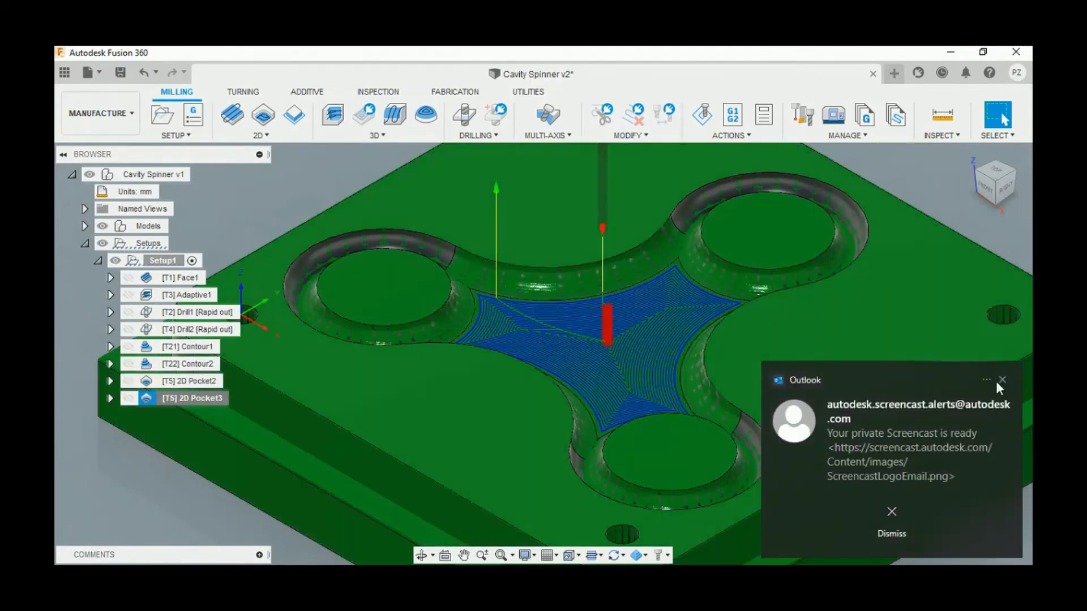
click(1002, 380)
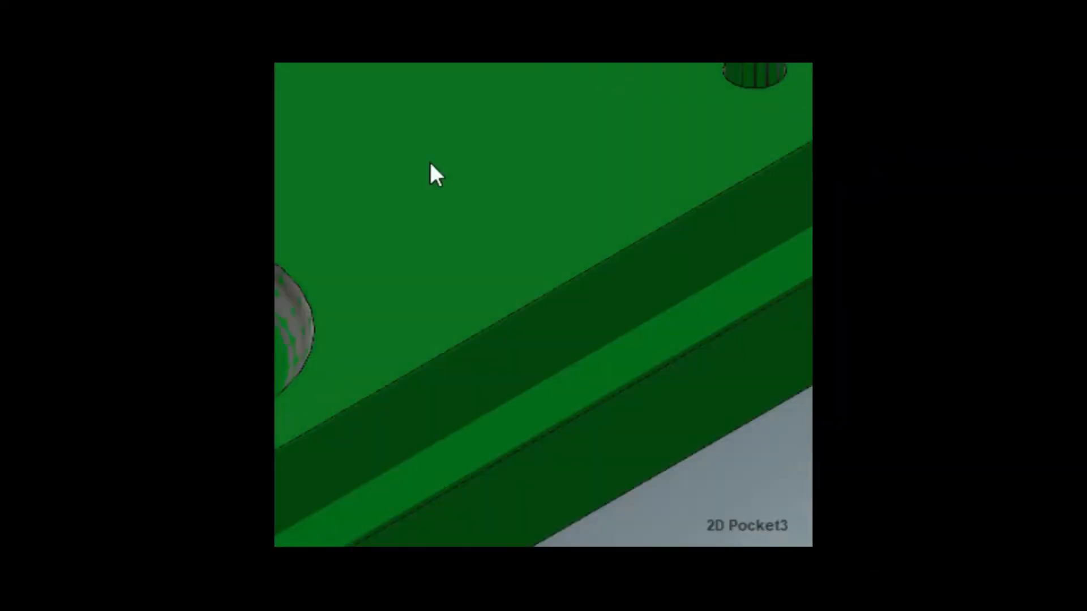
- Inspect the 2D Pocket3 toolpath at the floor corner beside a boss, and play its machining simulation
scroll(498, 294, up, 6)
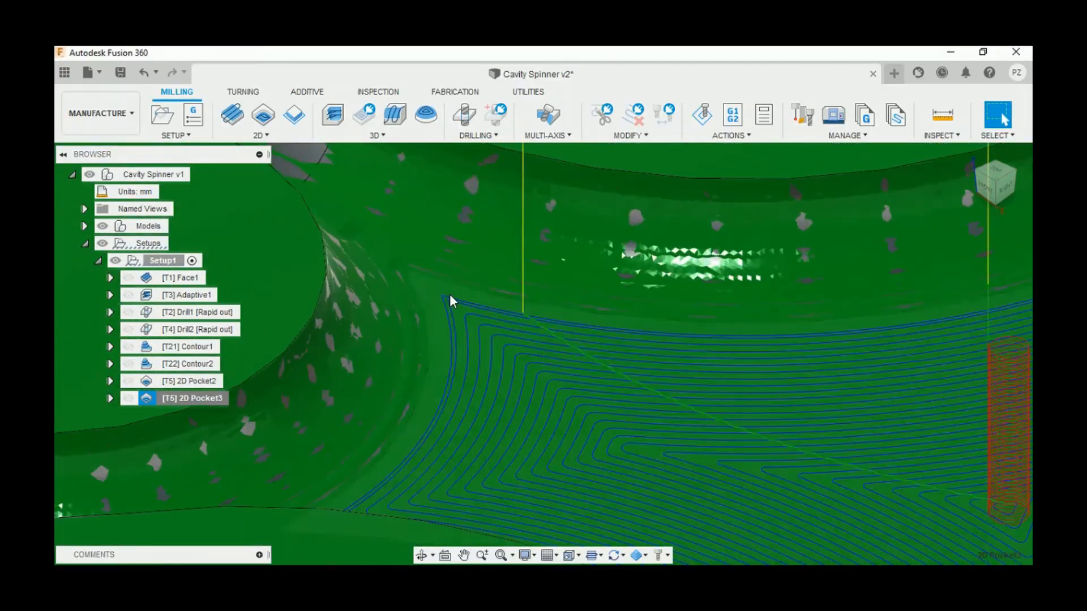
scroll(461, 278, down, 6)
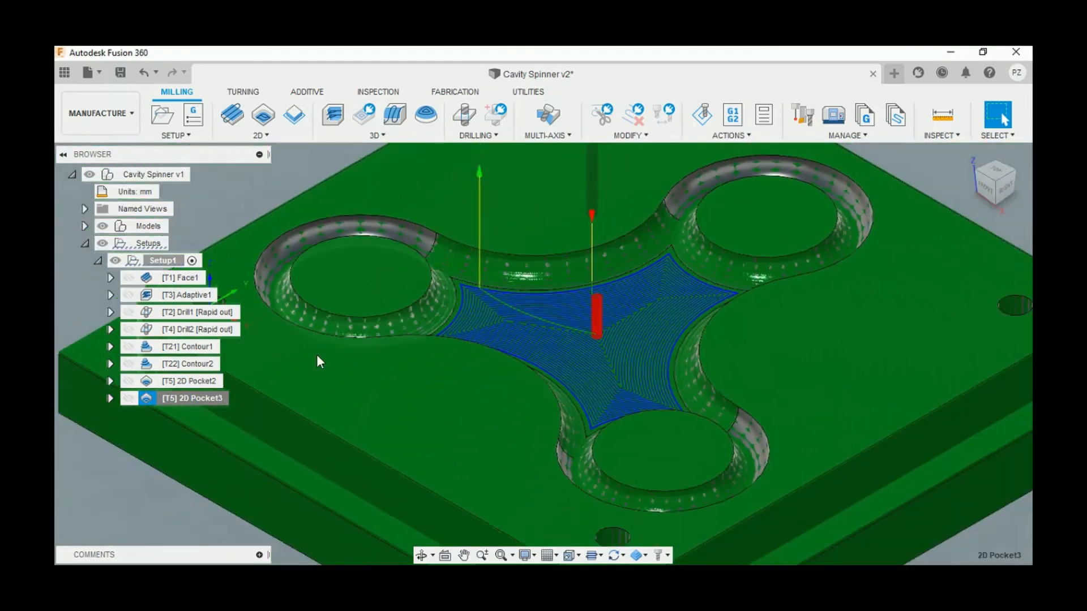
click(212, 383)
click(213, 397)
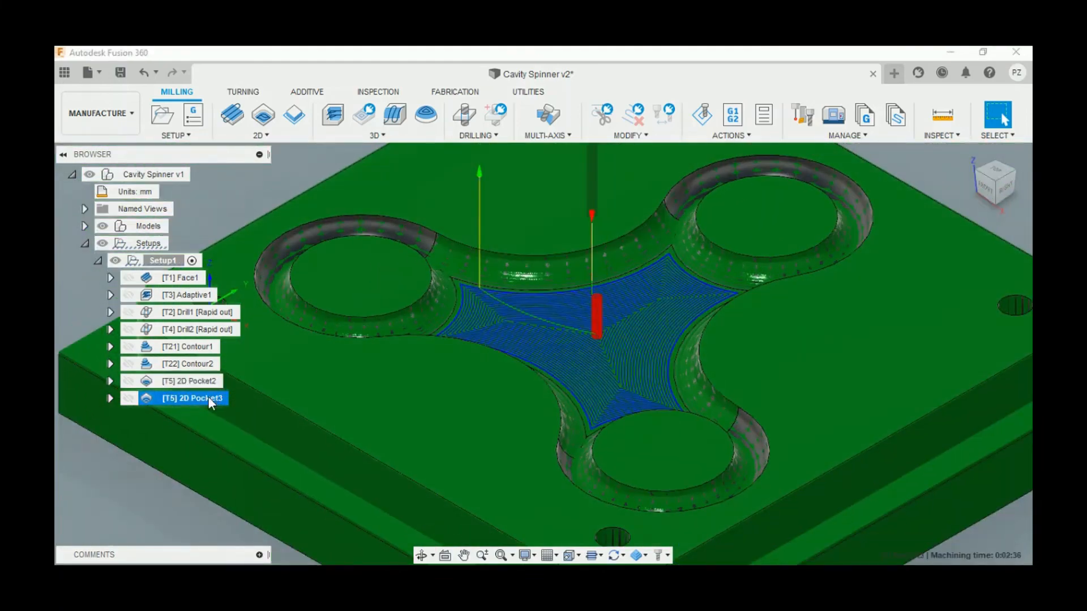
scroll(532, 358, down, 3)
click(702, 115)
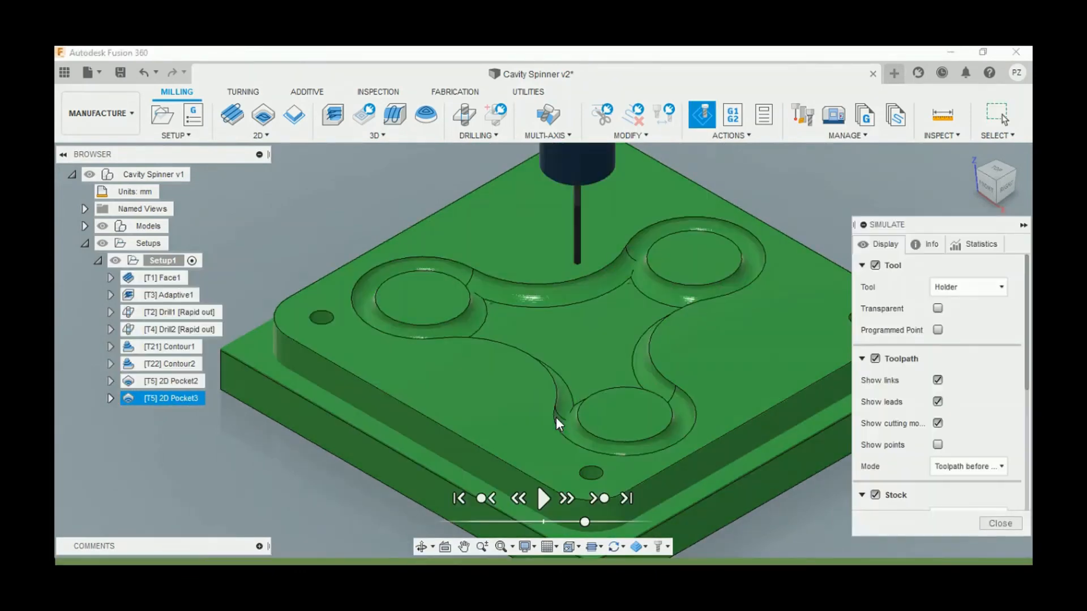
click(545, 498)
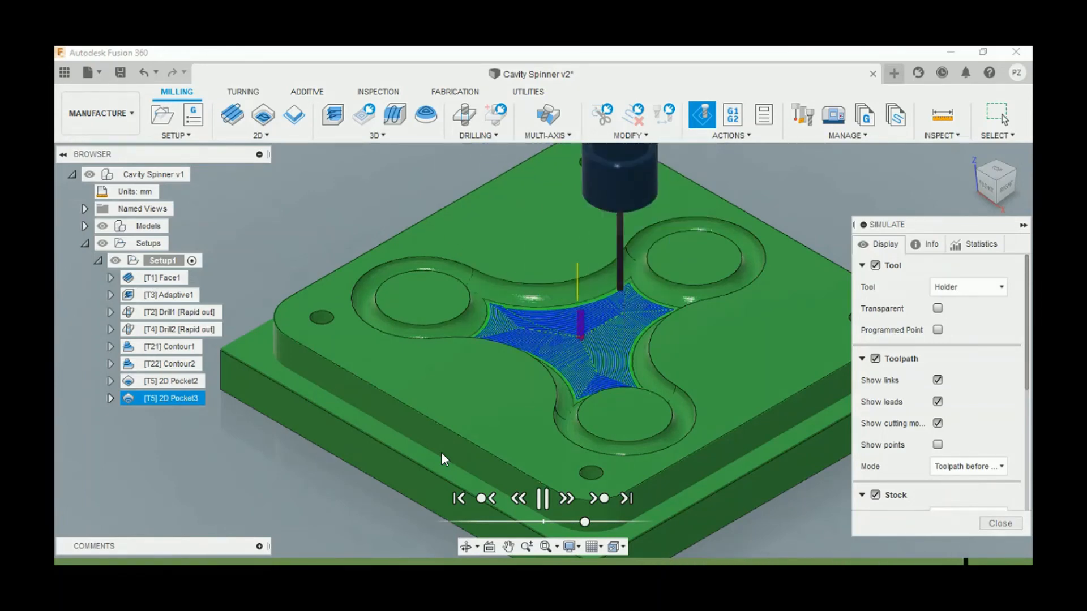
click(1000, 523)
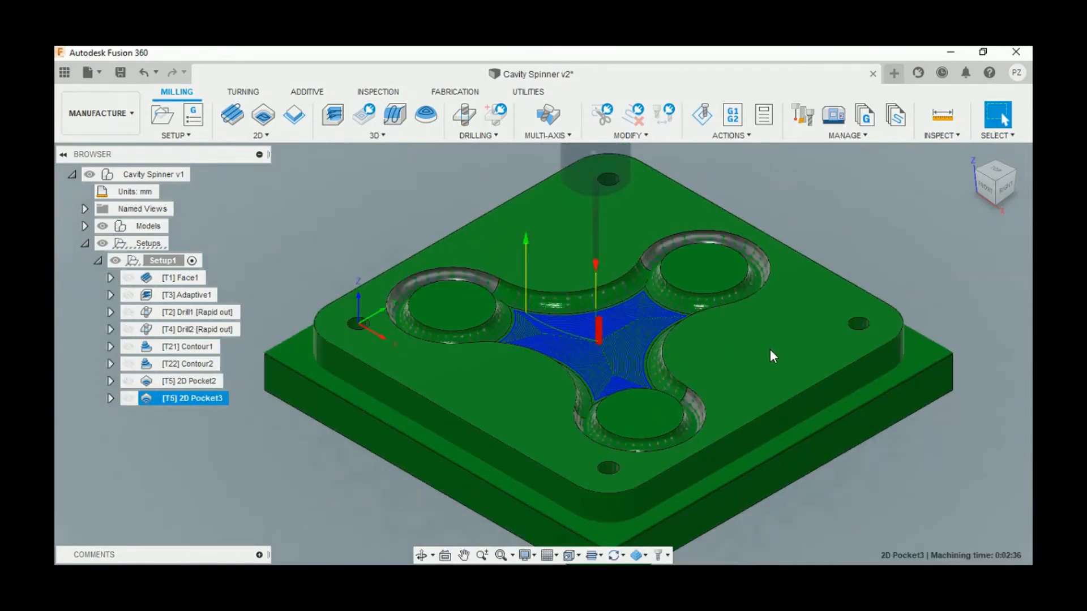
- Start a 2D Adaptive Clearing operation and assign the Ø5mm flat end mill from the Tutorial - Metric library
click(290, 138)
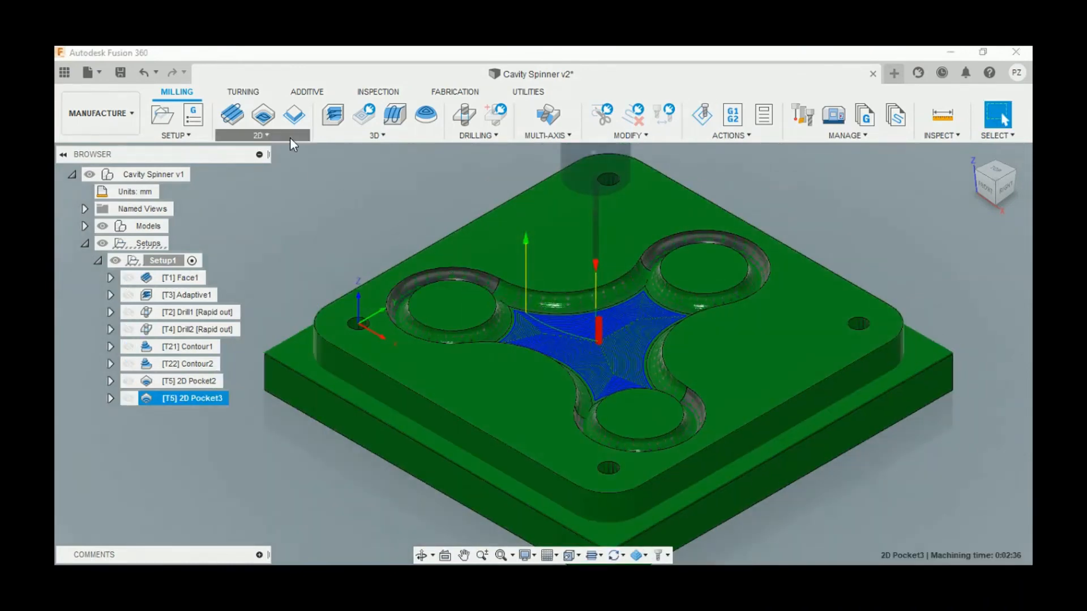
click(269, 151)
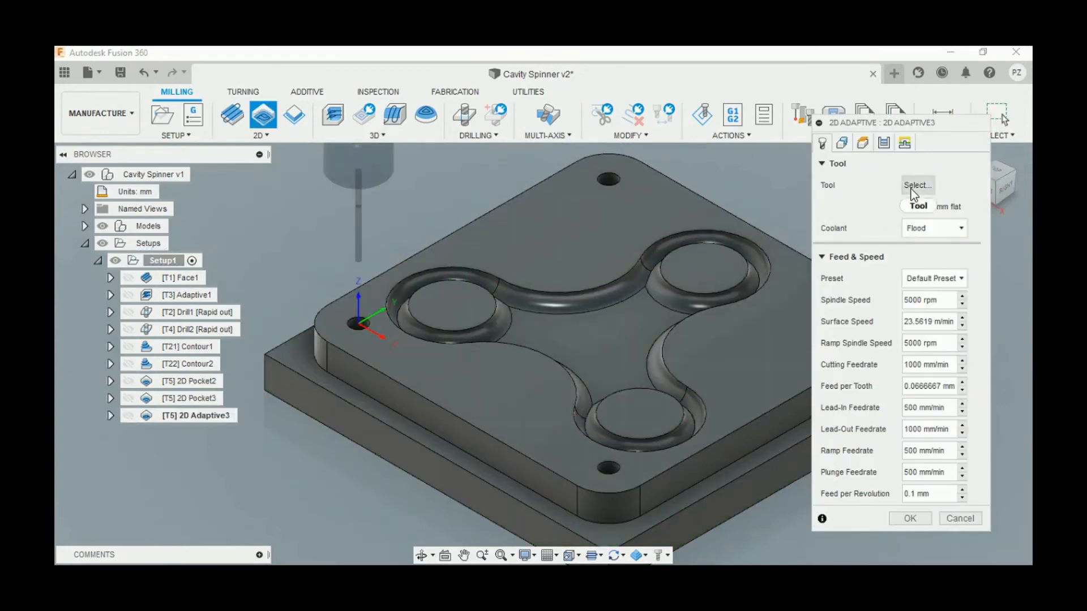
click(912, 187)
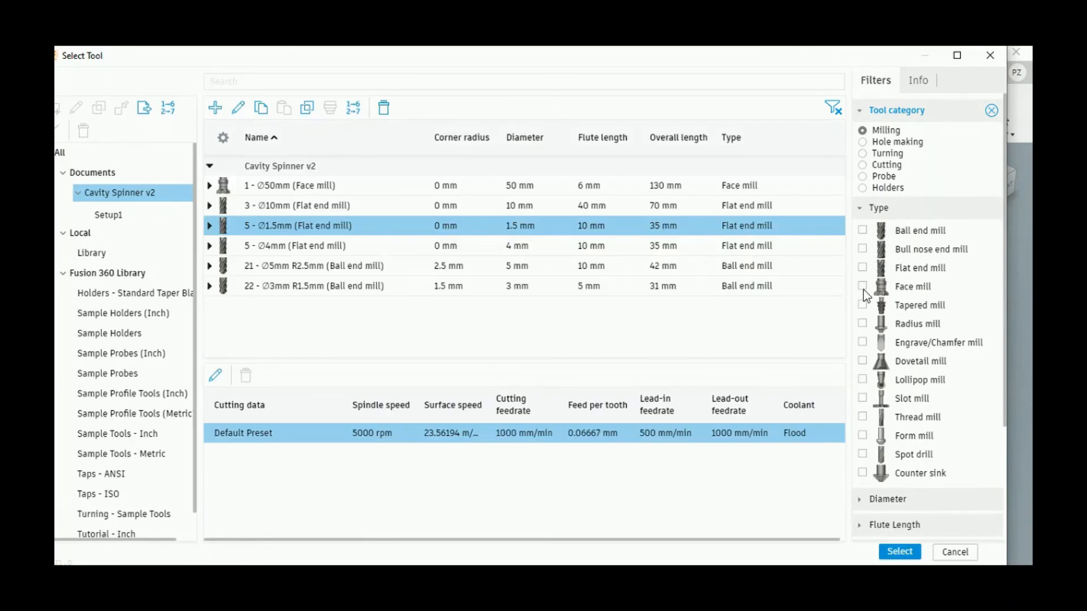
click(863, 268)
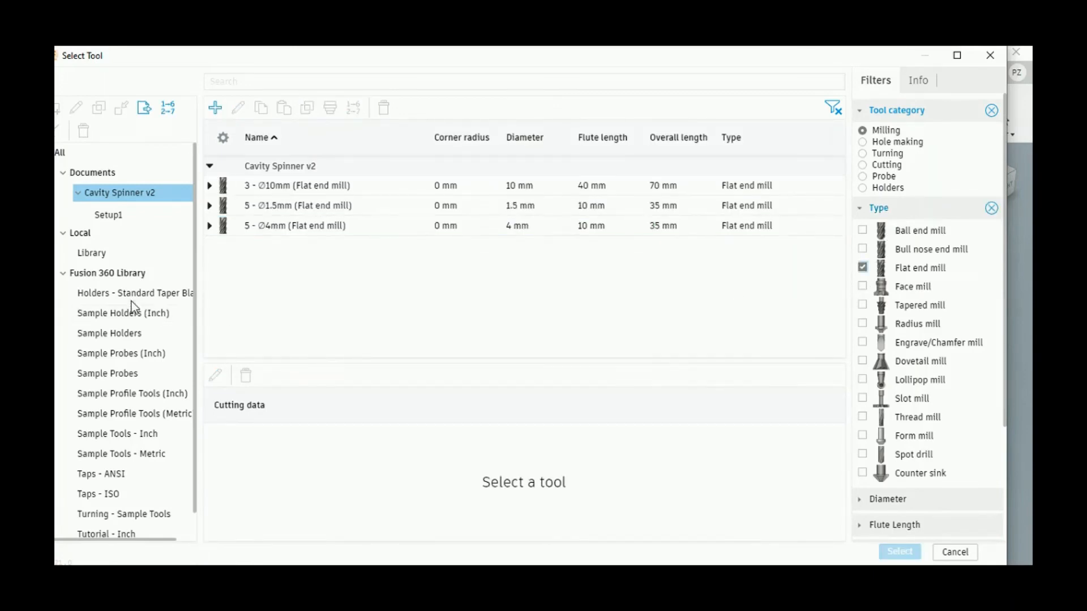
click(85, 273)
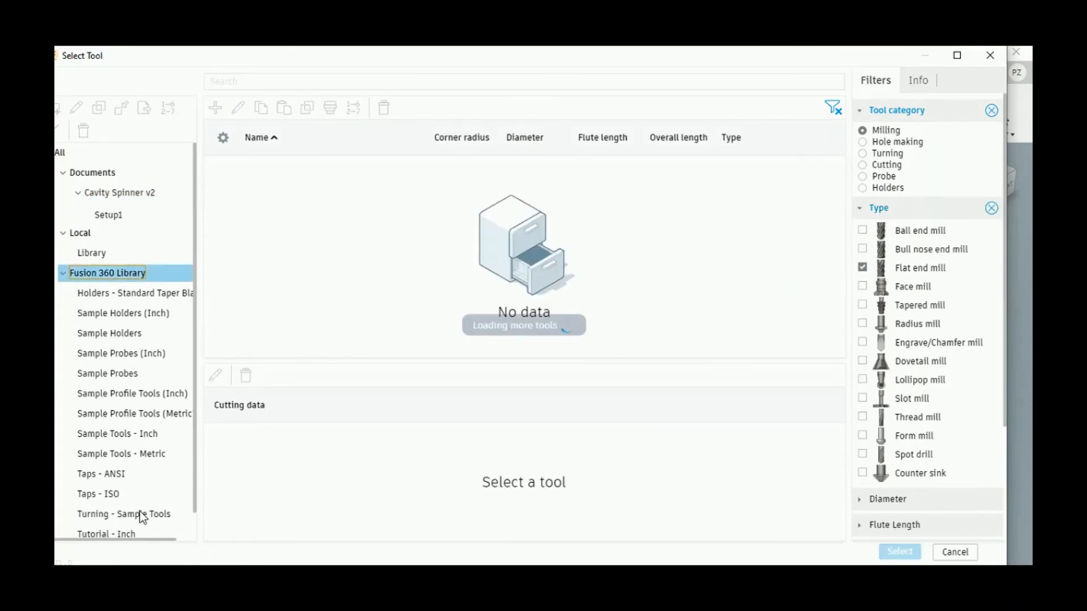
scroll(141, 512, down, 1)
click(139, 527)
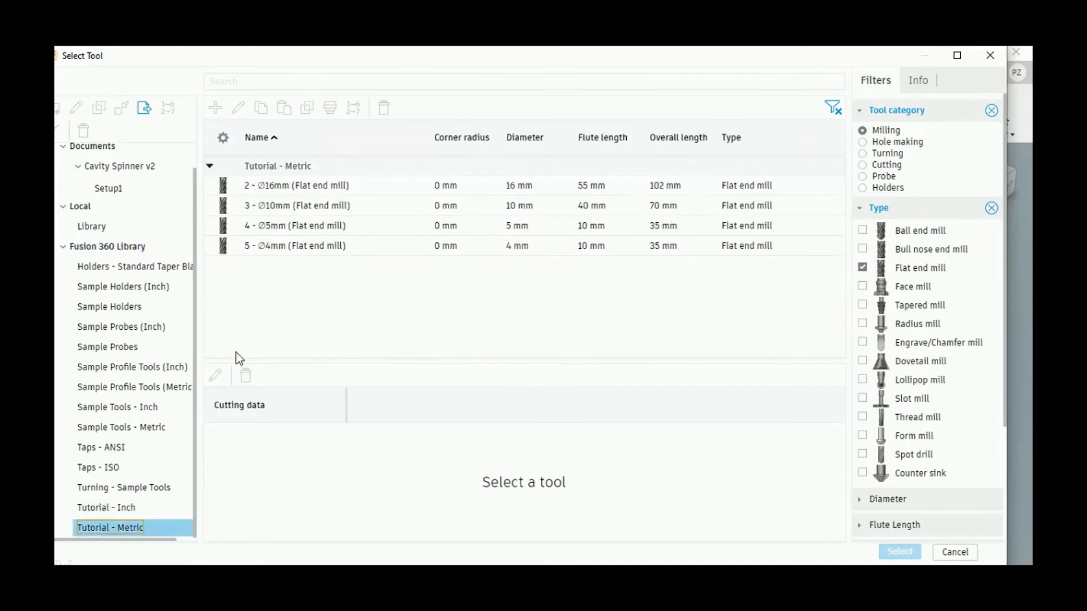
click(285, 227)
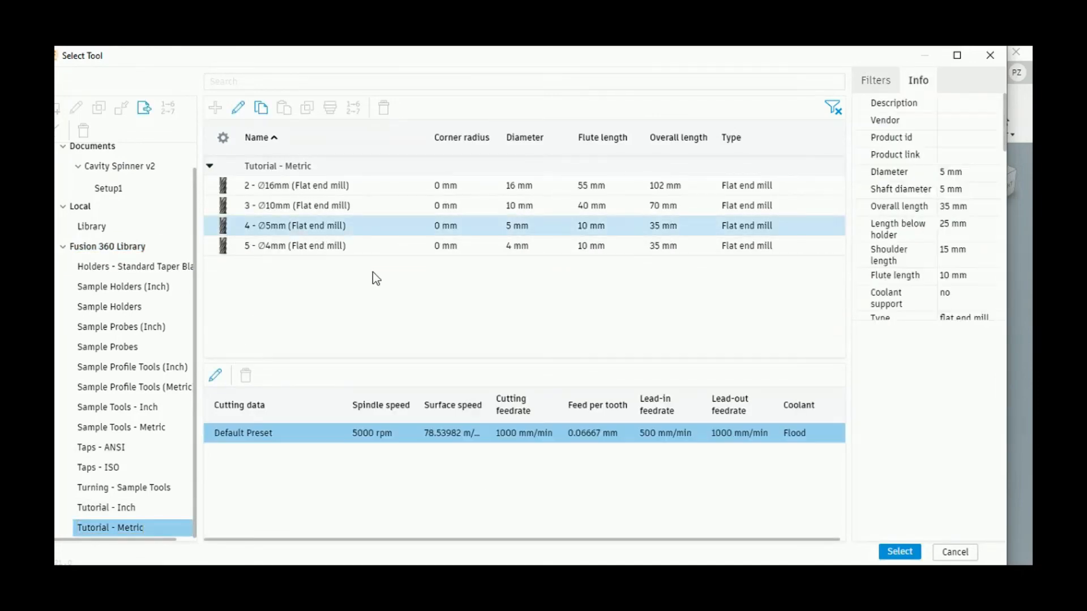
click(900, 552)
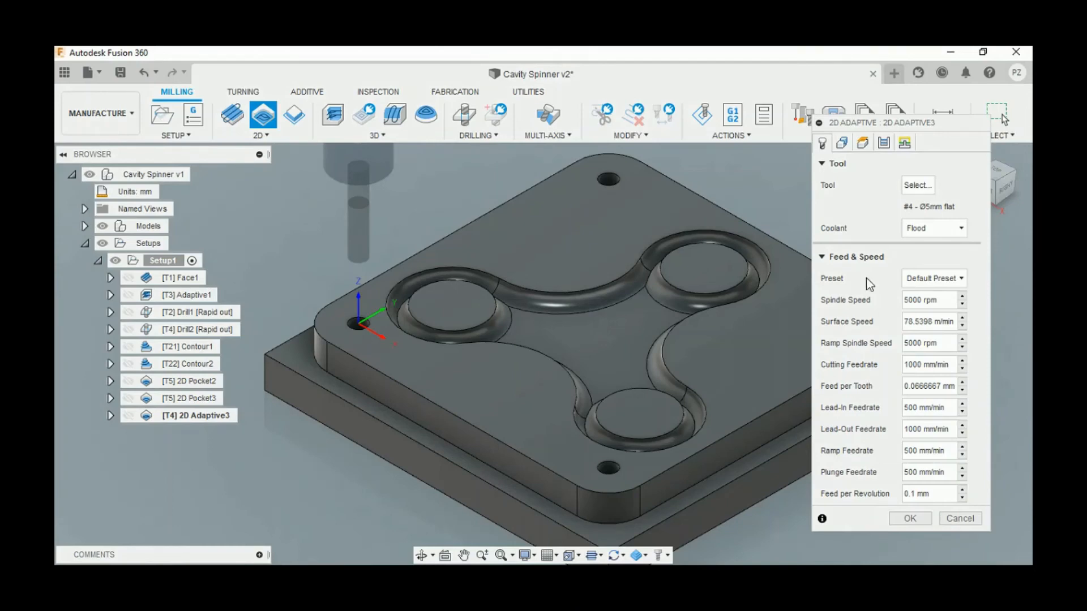
- Generate the adaptive toolpath for the lower ledge around the raised block, with Stock to Leave off
click(842, 143)
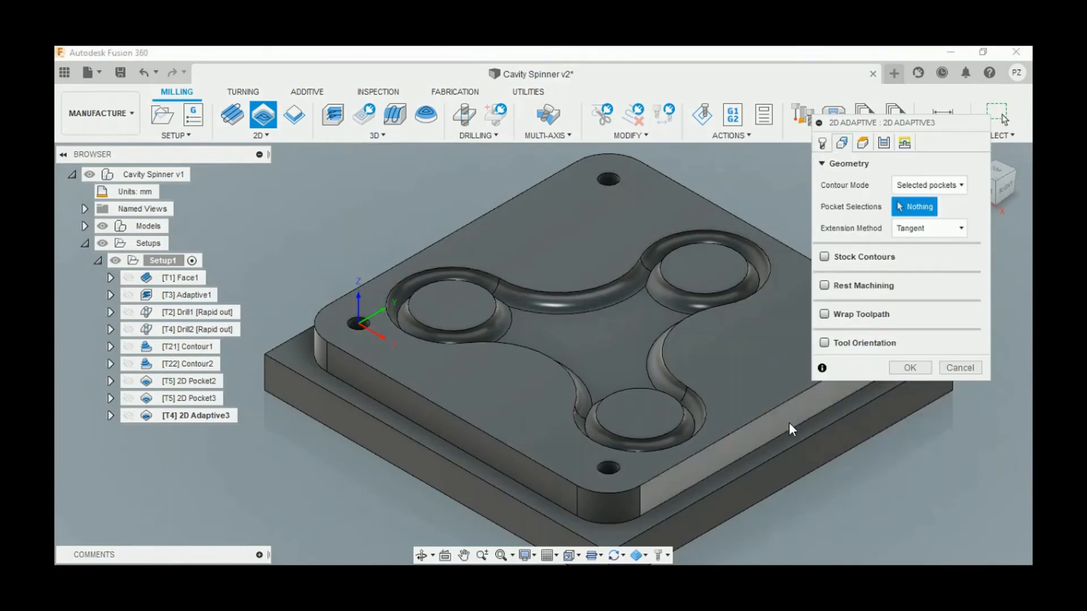
click(779, 446)
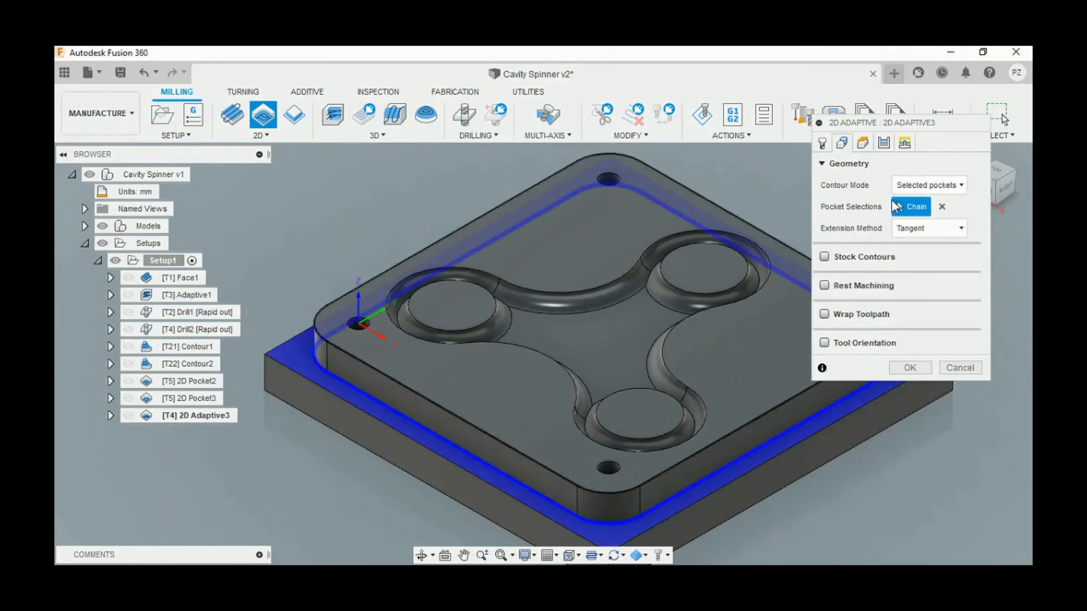
click(862, 143)
click(883, 144)
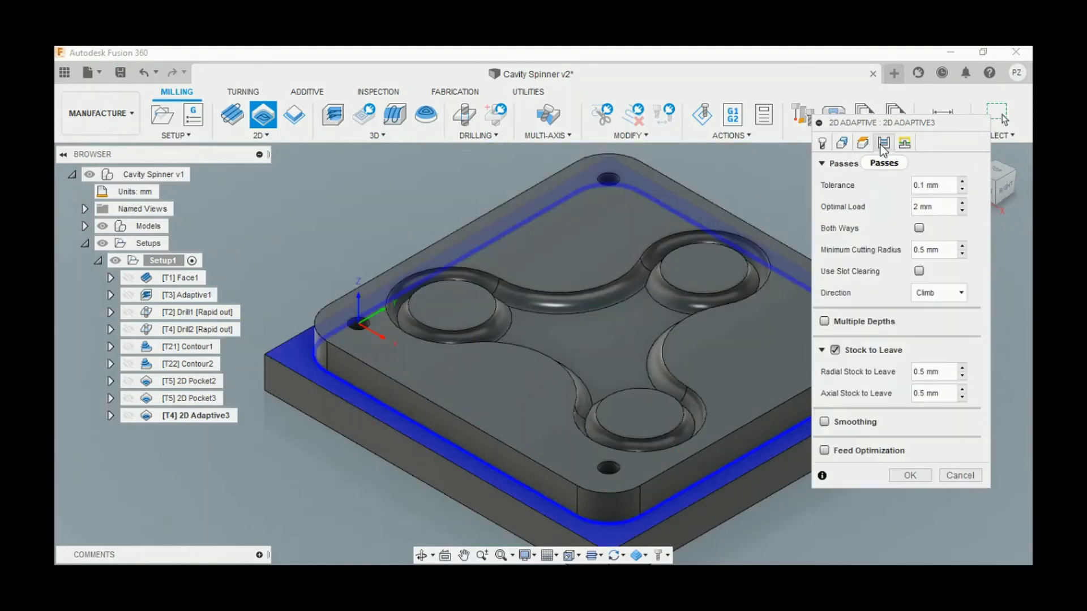
click(845, 351)
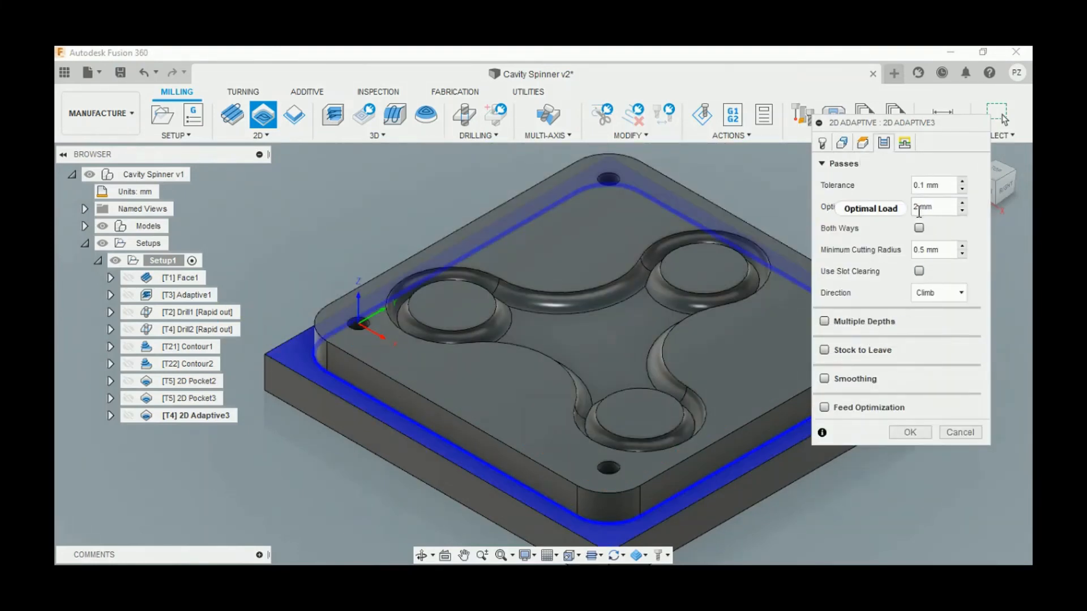
mouse_move(919, 211)
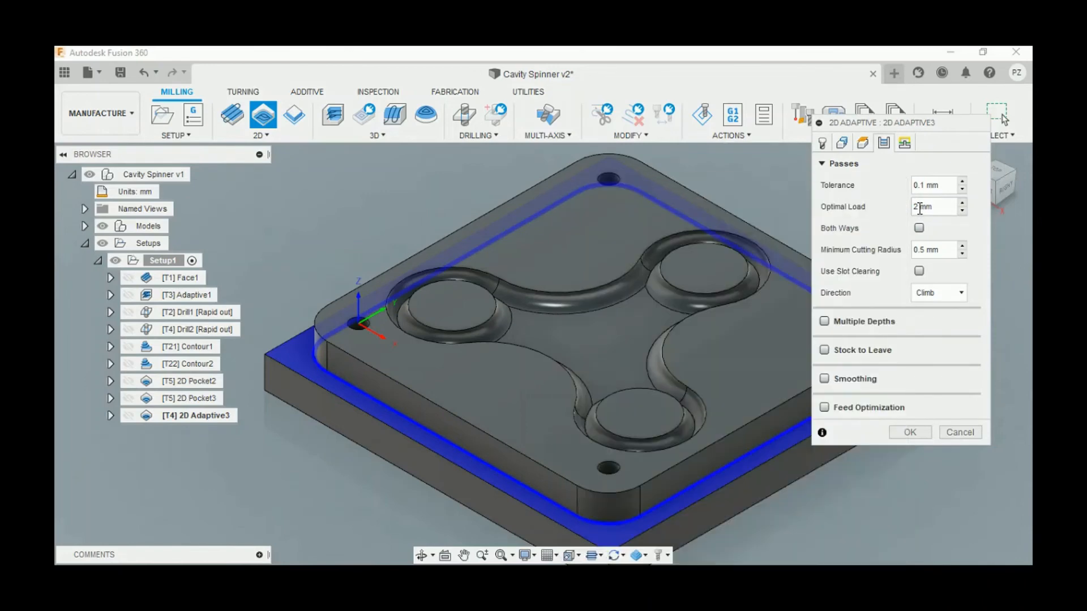
click(909, 432)
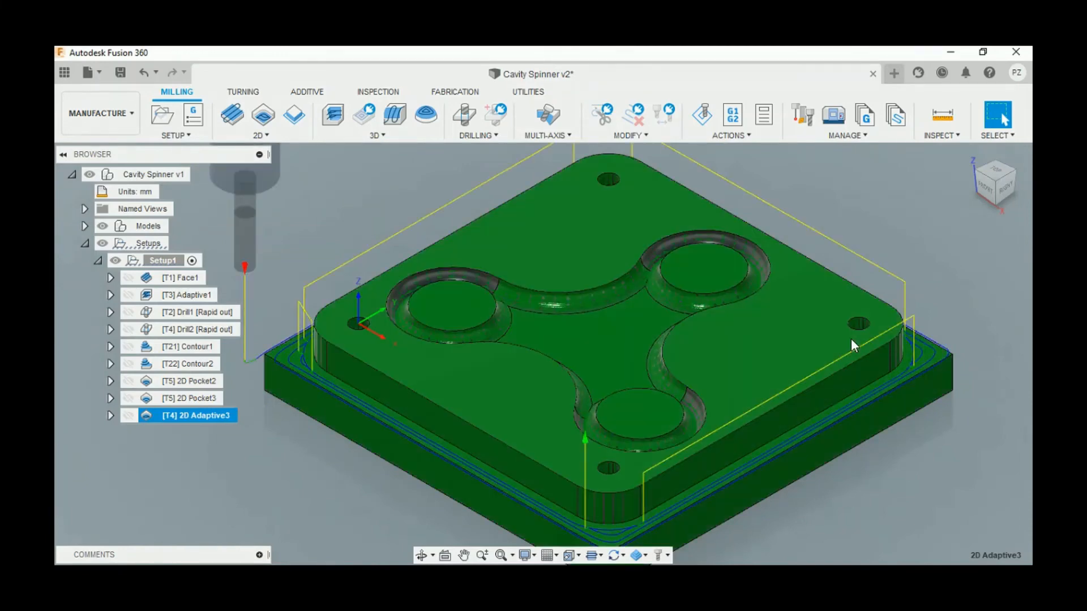
- Play the machining simulation of the 2D Adaptive3 operation, then return to the unselected part
click(701, 126)
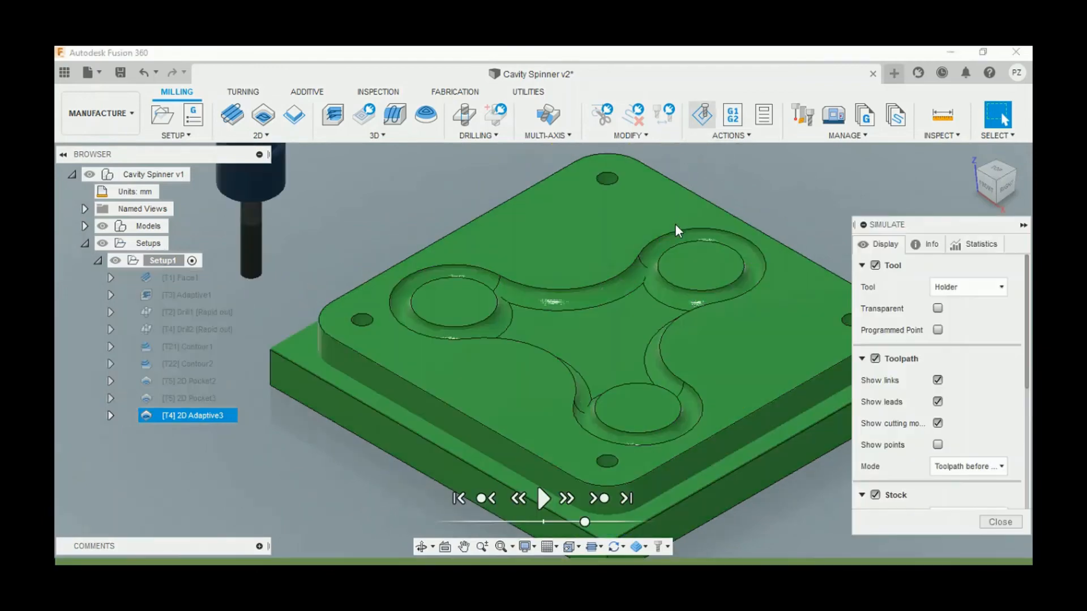
click(543, 498)
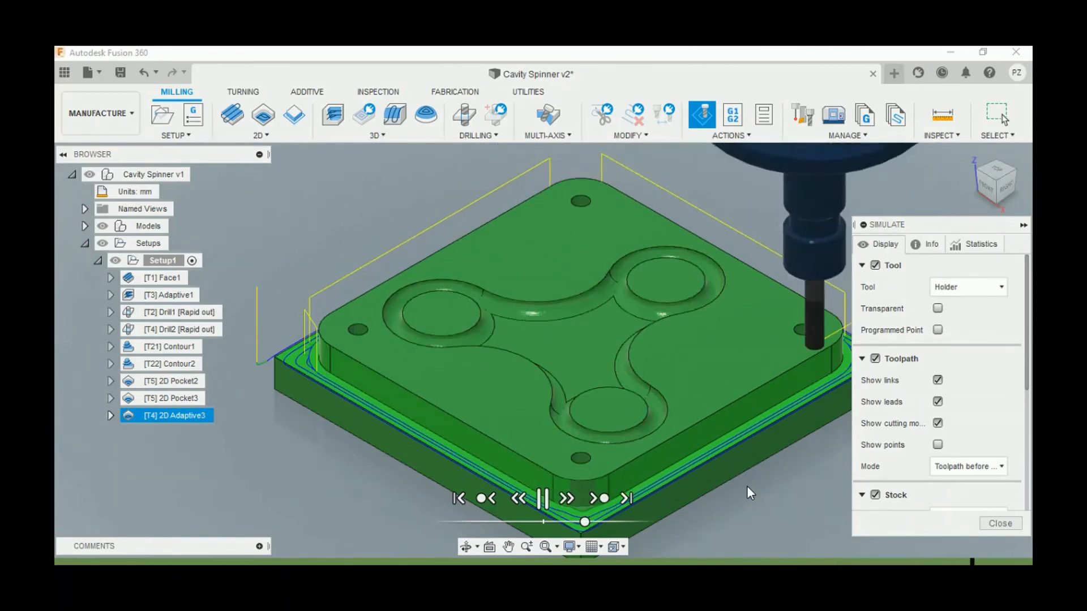
click(1000, 524)
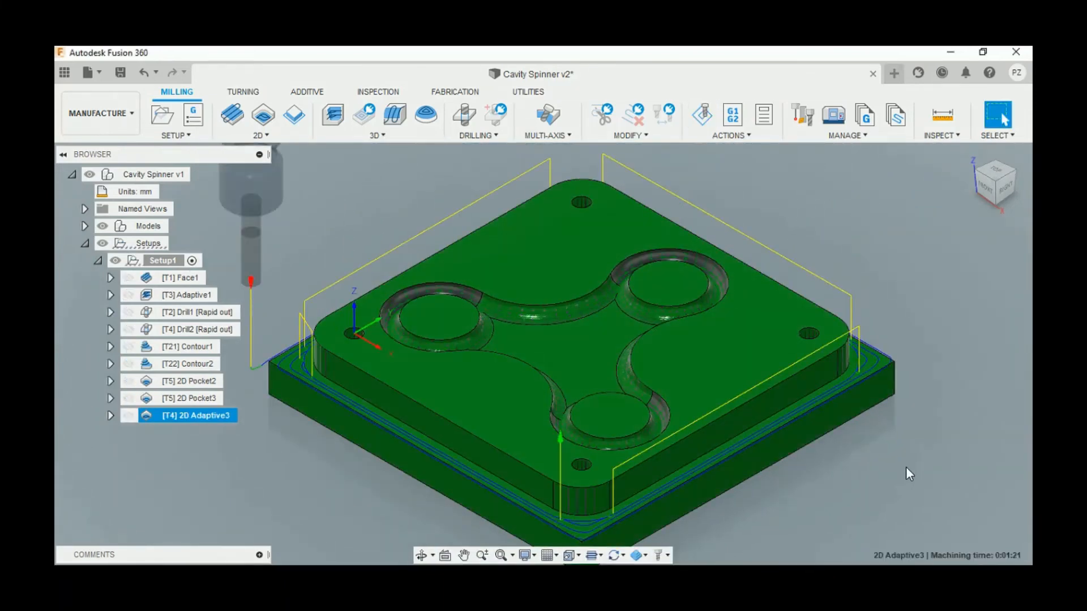
click(824, 246)
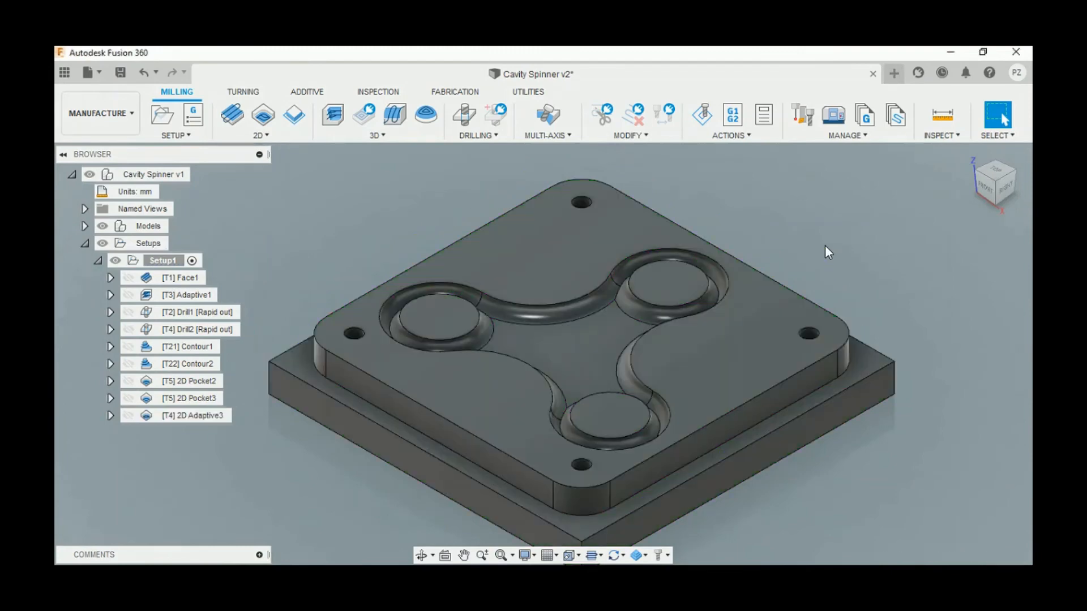
- Enable the Machine Simulation preview feature in the preferences
click(1017, 79)
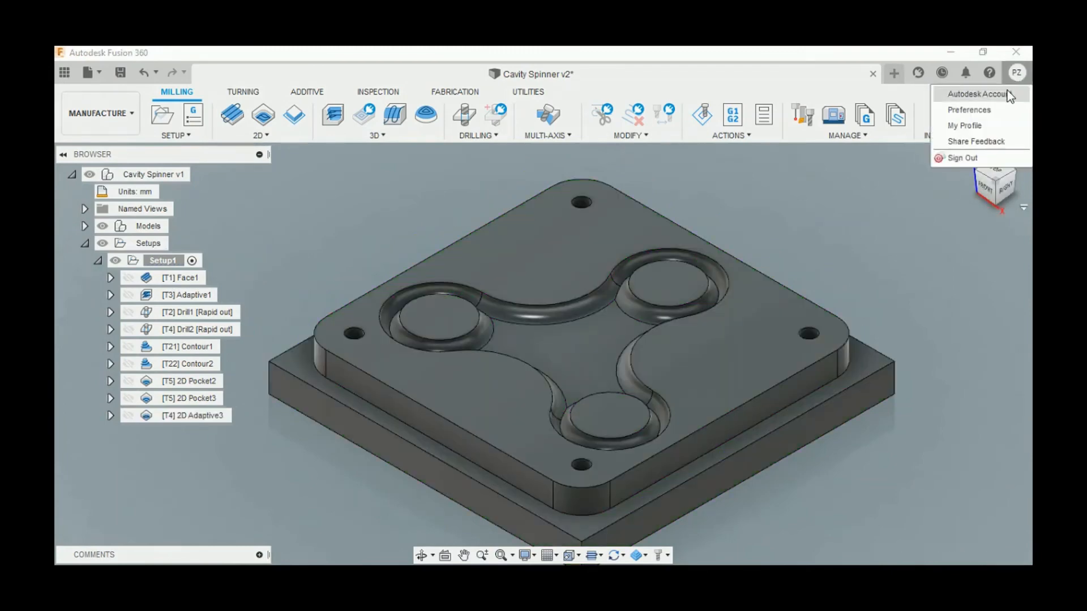
click(993, 110)
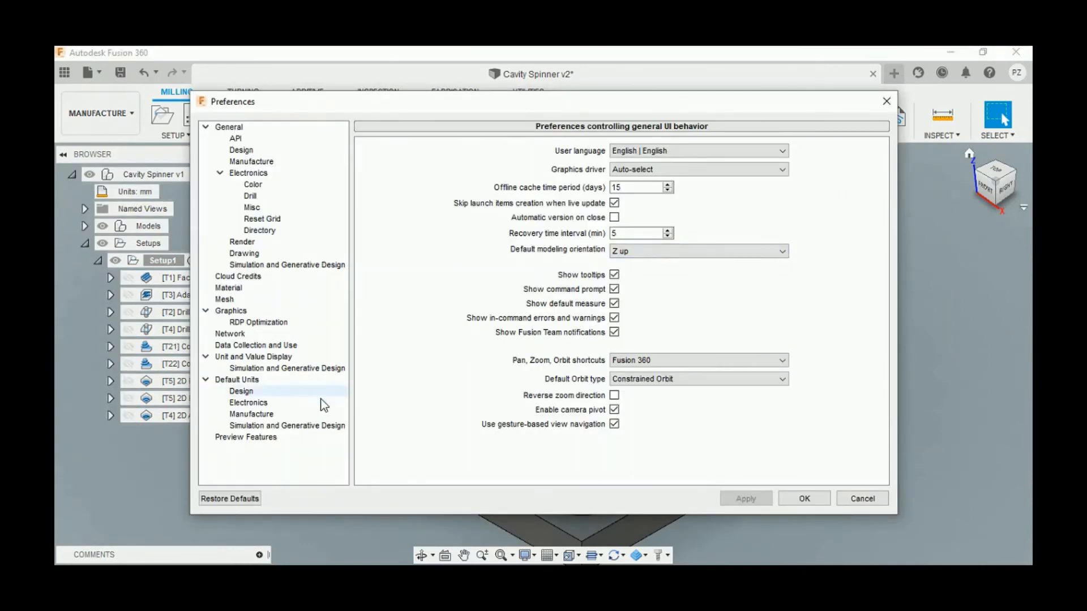
click(274, 439)
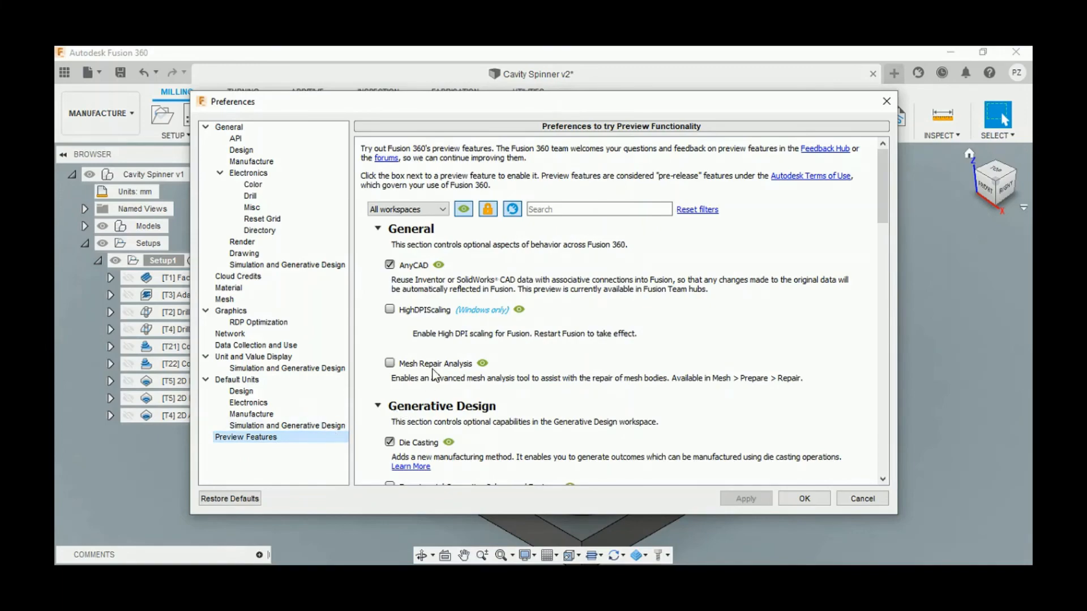
scroll(433, 375, down, 15)
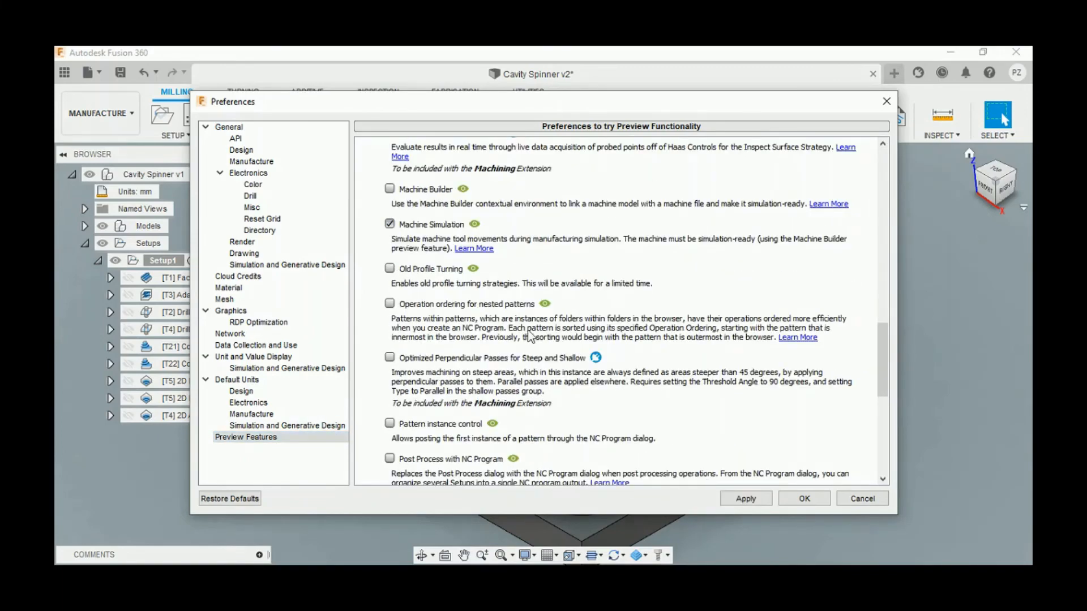
click(805, 499)
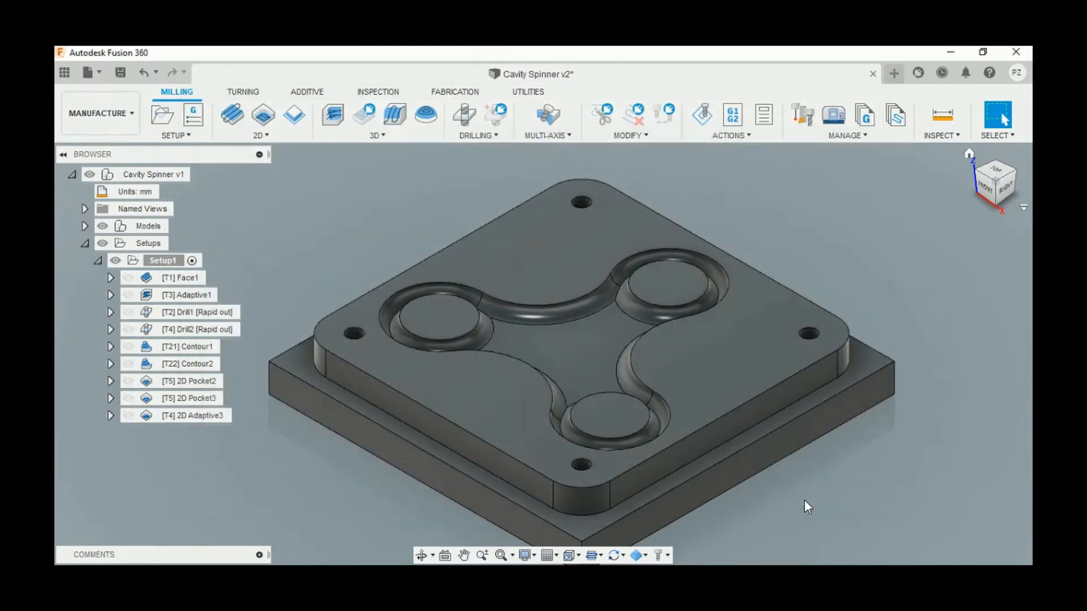
- Edit Setup1 and filter the machine library for its machine selection to simulation-ready models
right_click(152, 265)
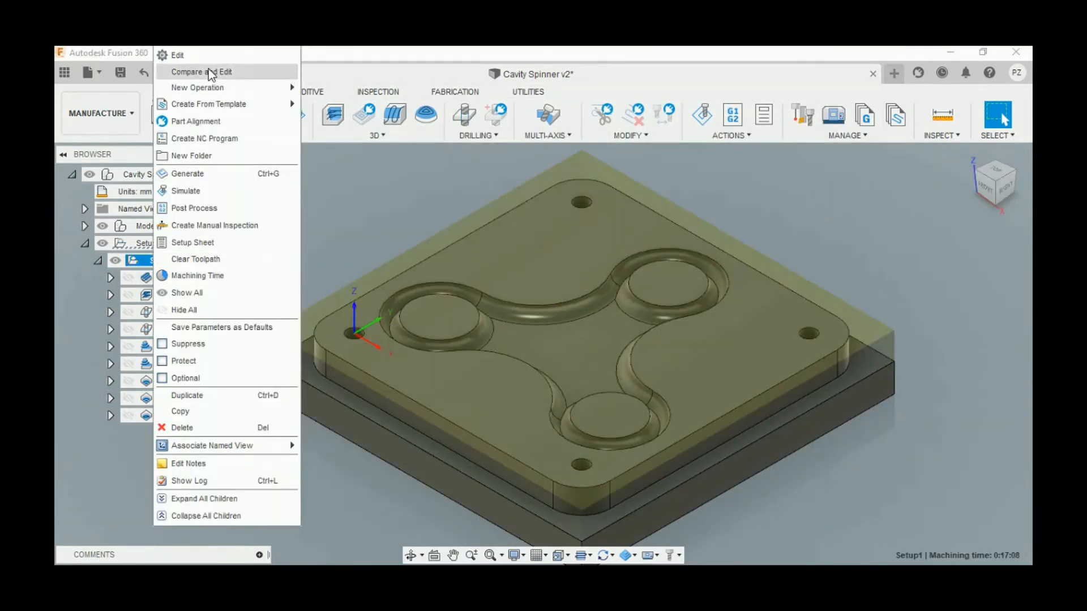
click(209, 57)
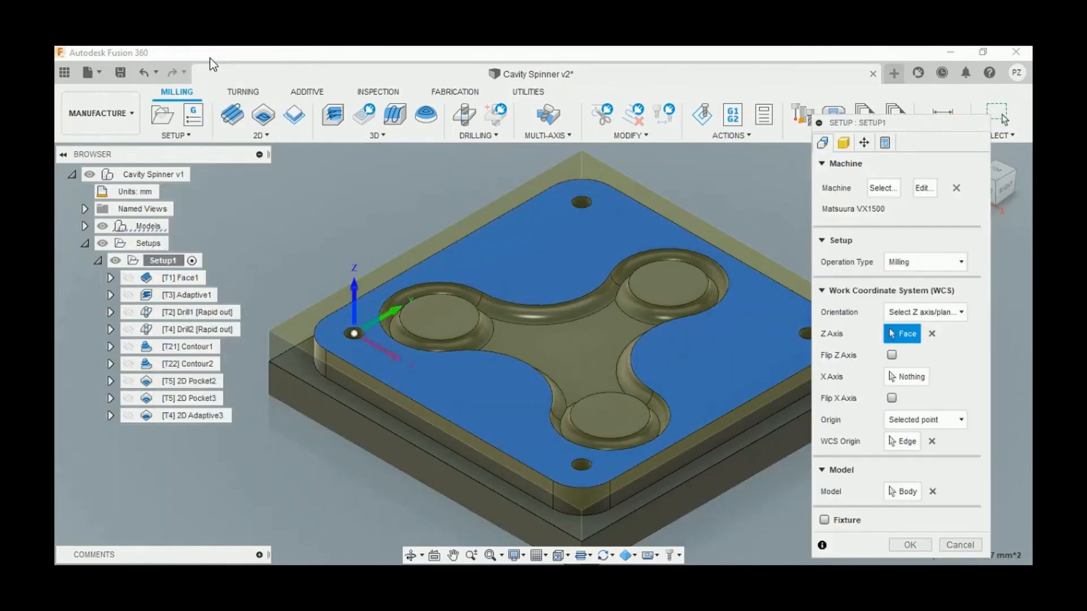
click(881, 188)
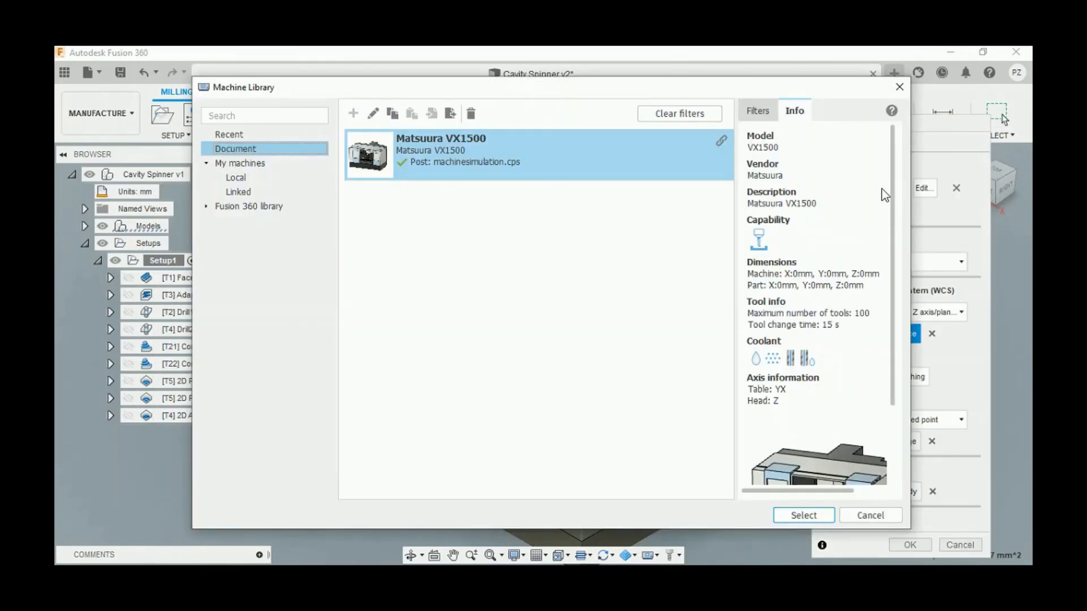
click(767, 113)
click(753, 269)
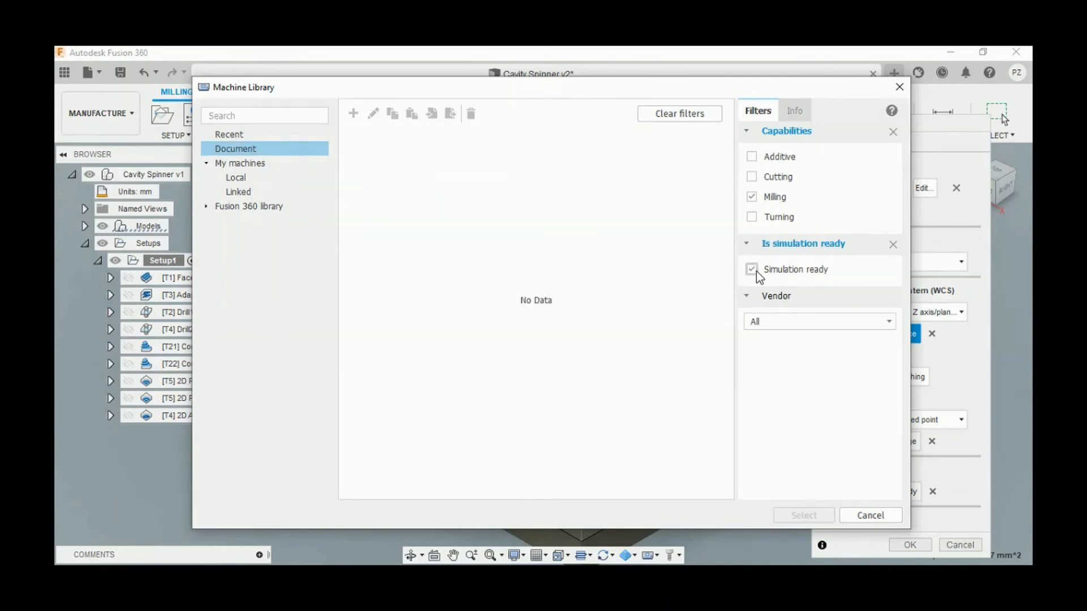
- Assign the simulation-ready Matsuura VX1500 from My machines to Setup1 and confirm the setup
click(240, 164)
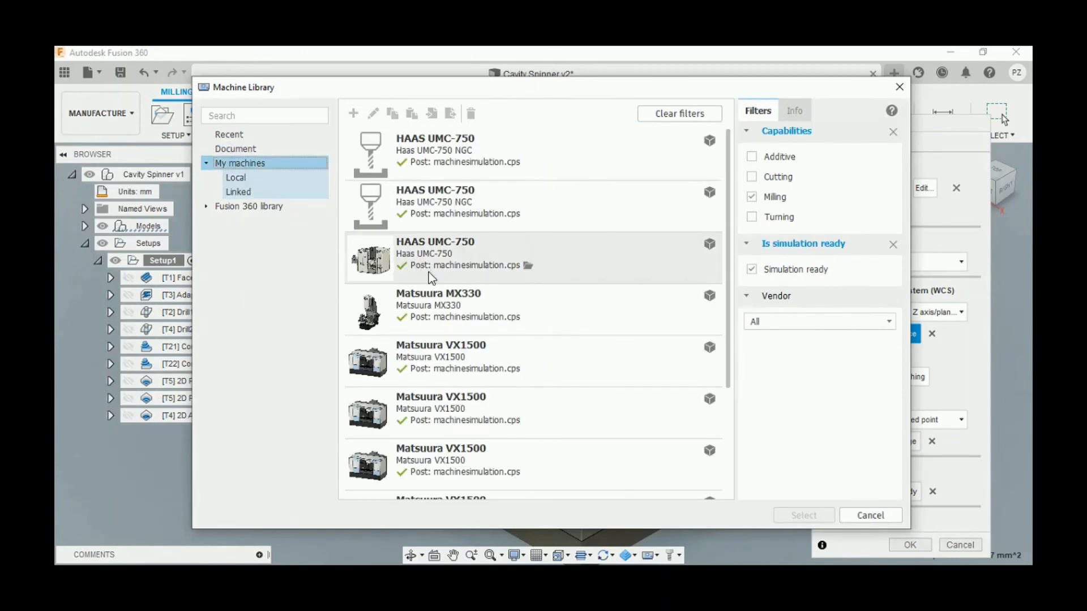
click(449, 343)
click(761, 112)
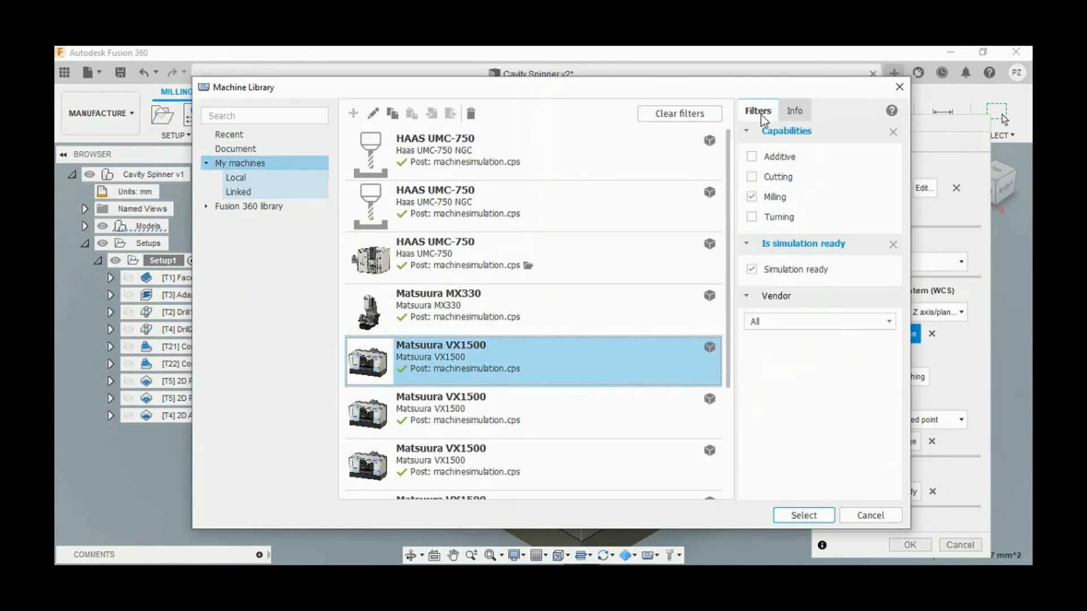
click(804, 515)
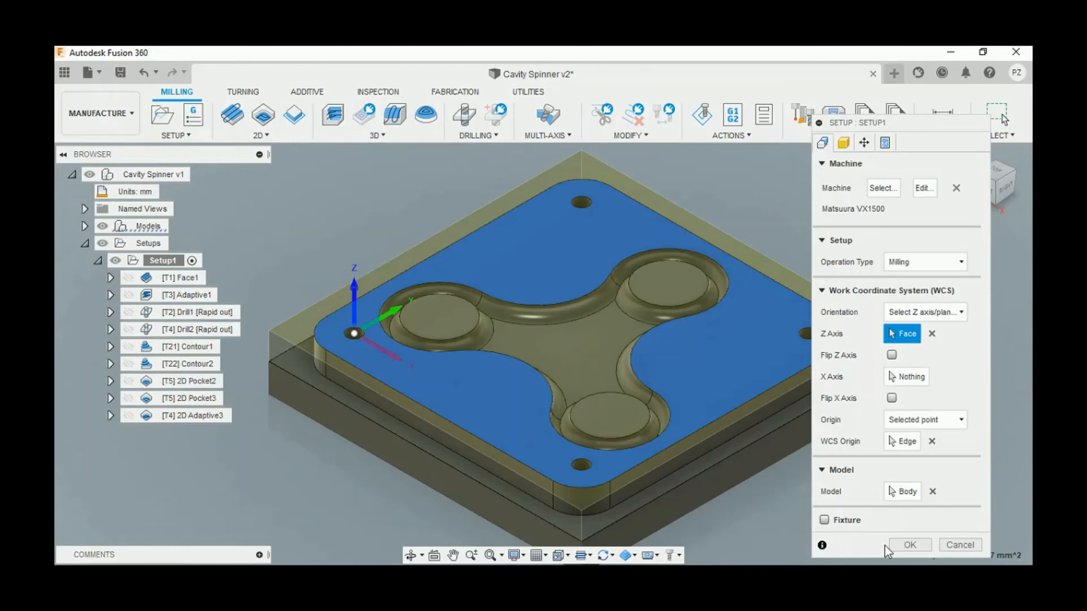
click(900, 545)
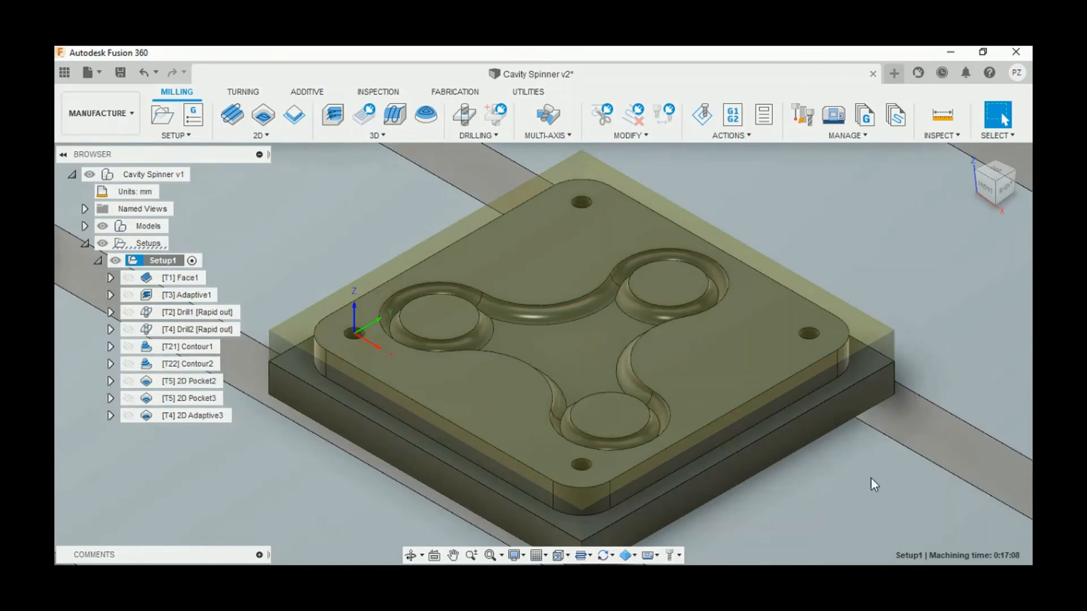
- Examine the Matsuura VX1500 model from the front and at an angle, checking where the part sits on its table
scroll(827, 464, down, 10)
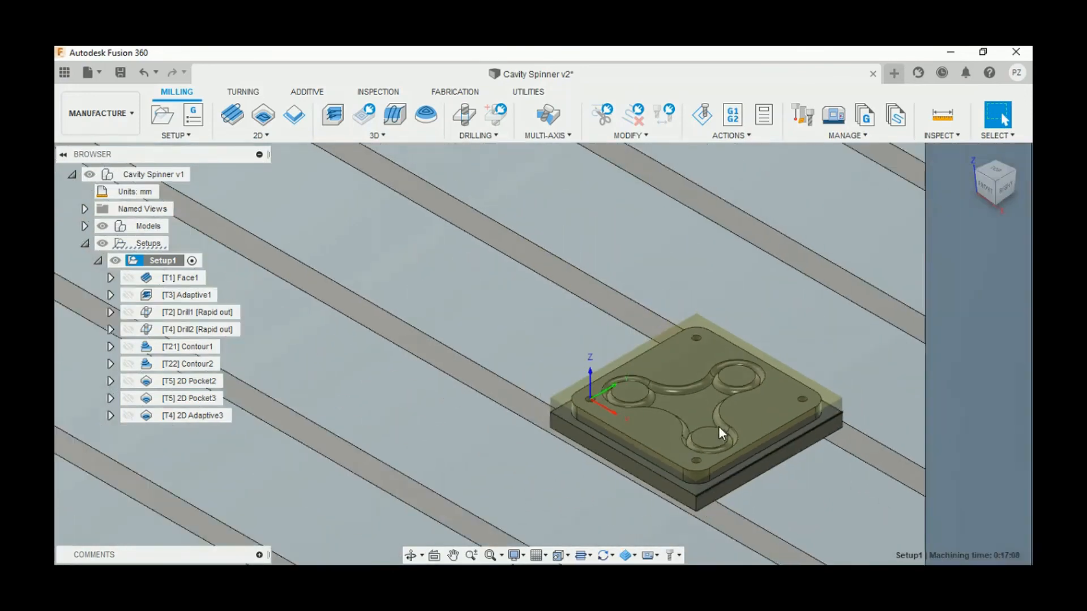
scroll(685, 406, down, 6)
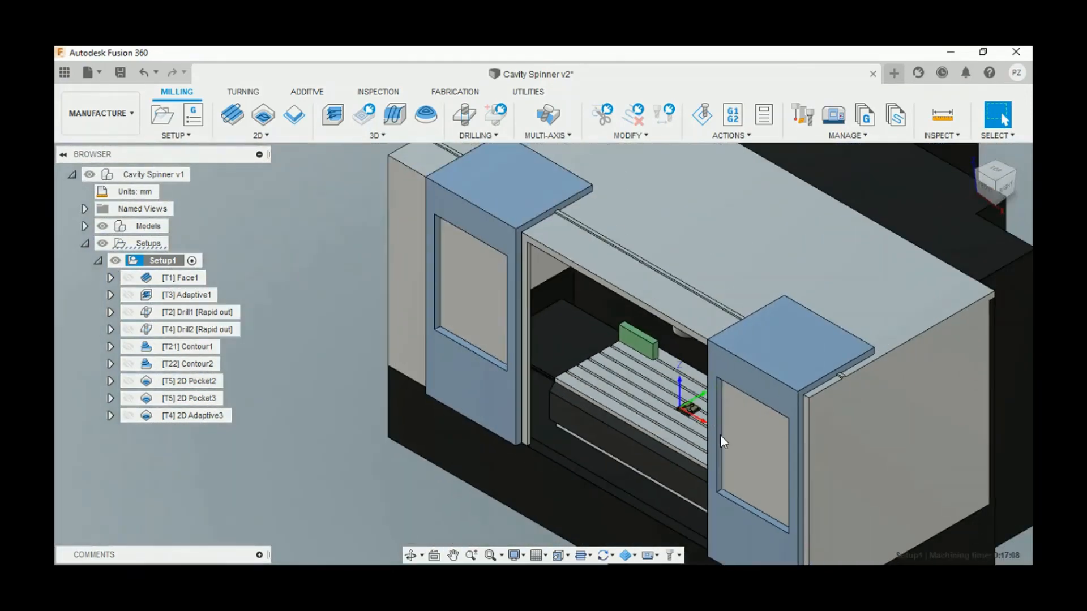
shift+middle_drag(743, 448, 790, 439)
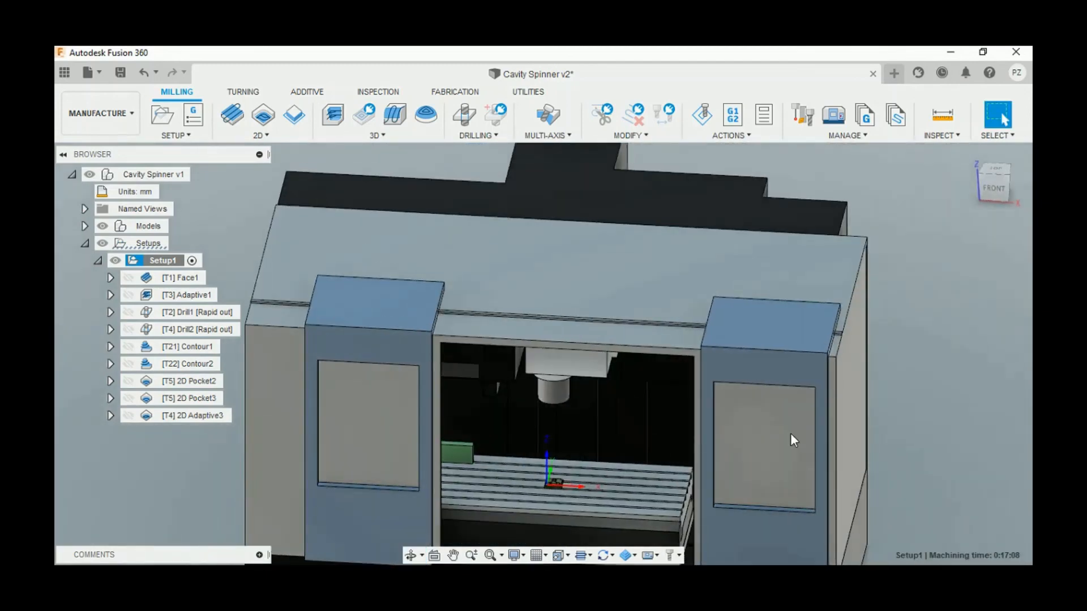
click(995, 190)
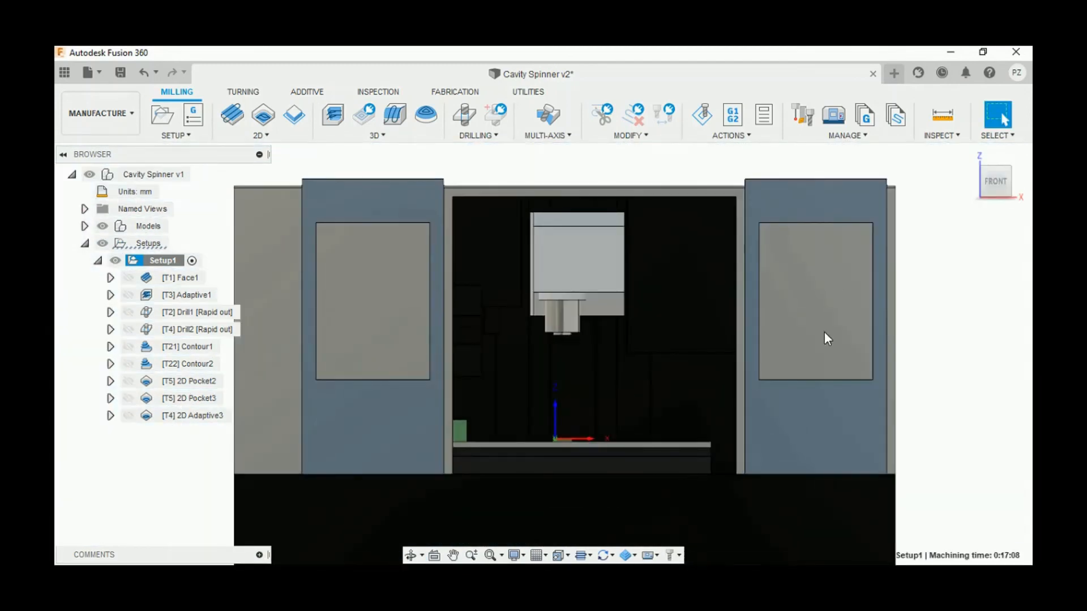
shift+middle_drag(827, 337, 821, 364)
scroll(821, 328, down, 3)
scroll(654, 457, up, 5)
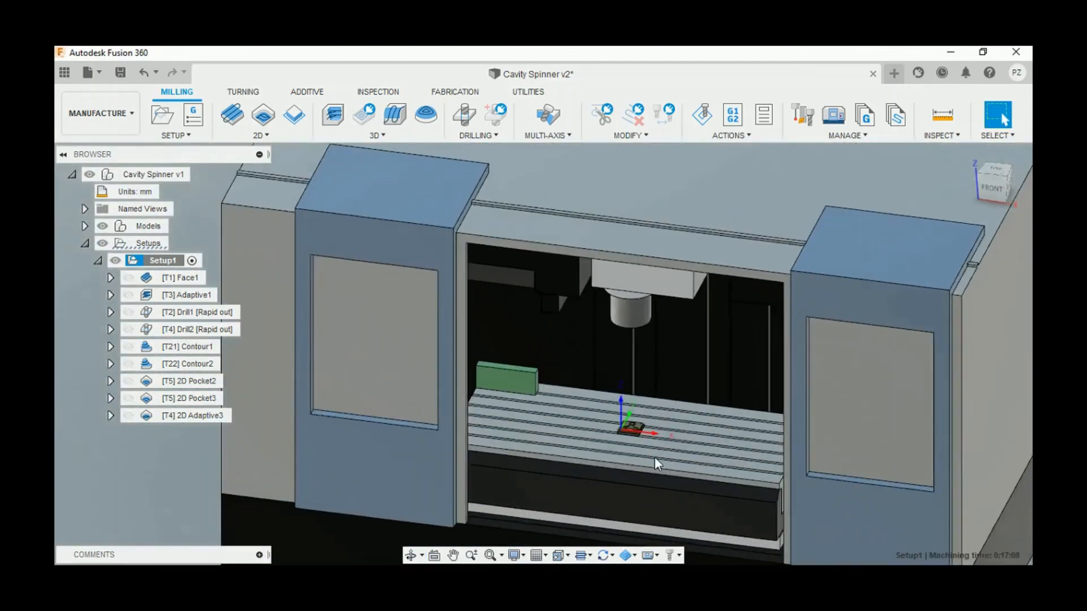
middle_drag(654, 456, 621, 435)
scroll(579, 401, up, 3)
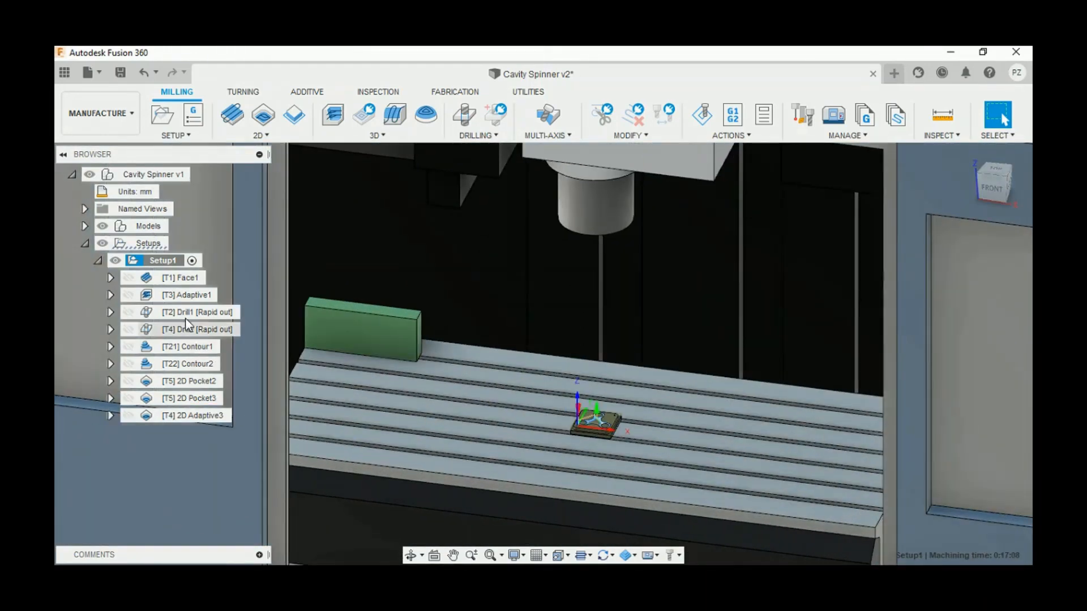
- Play the machine simulation of the whole Setup1, then pause and close it
right_click(163, 260)
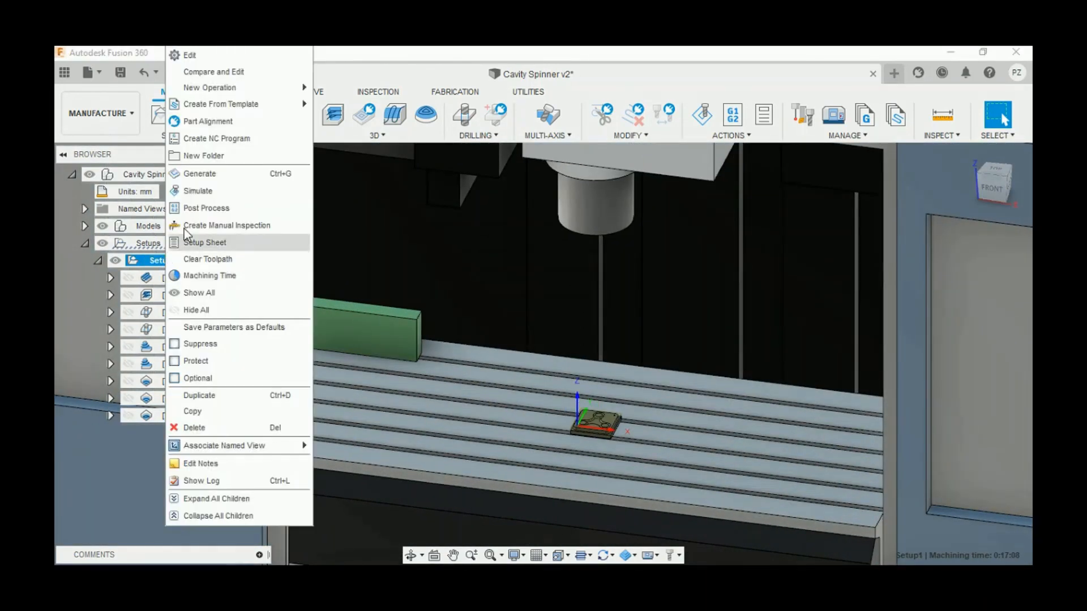
click(219, 198)
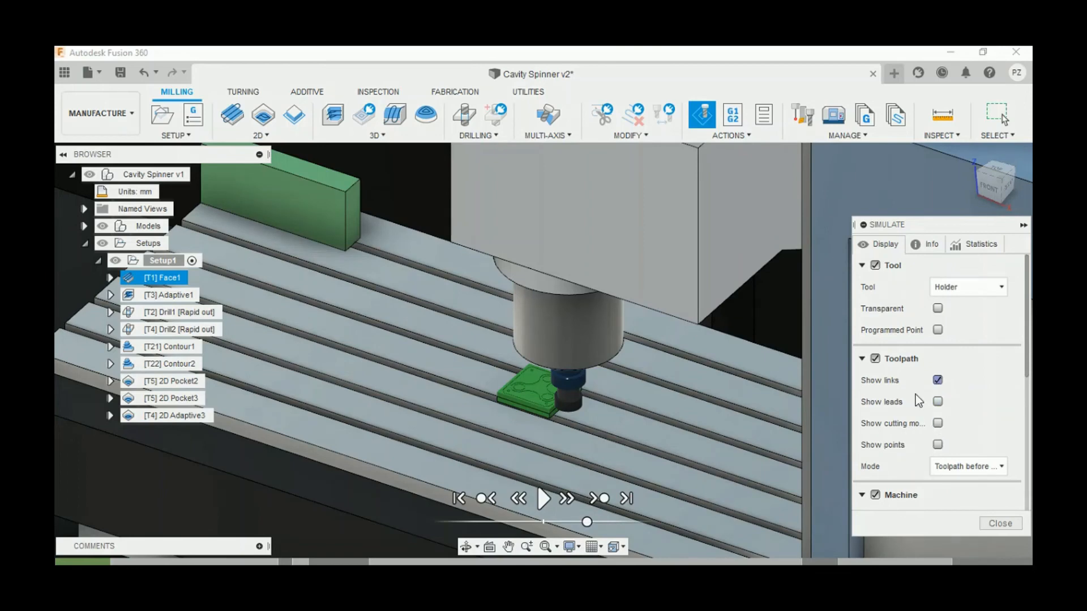
click(543, 498)
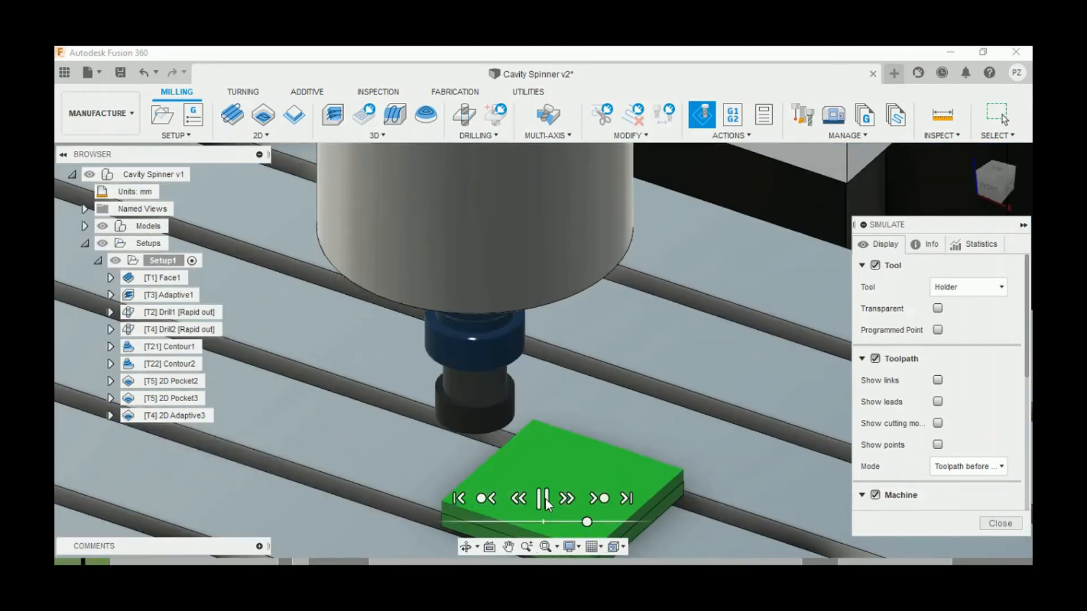
click(543, 499)
click(1013, 523)
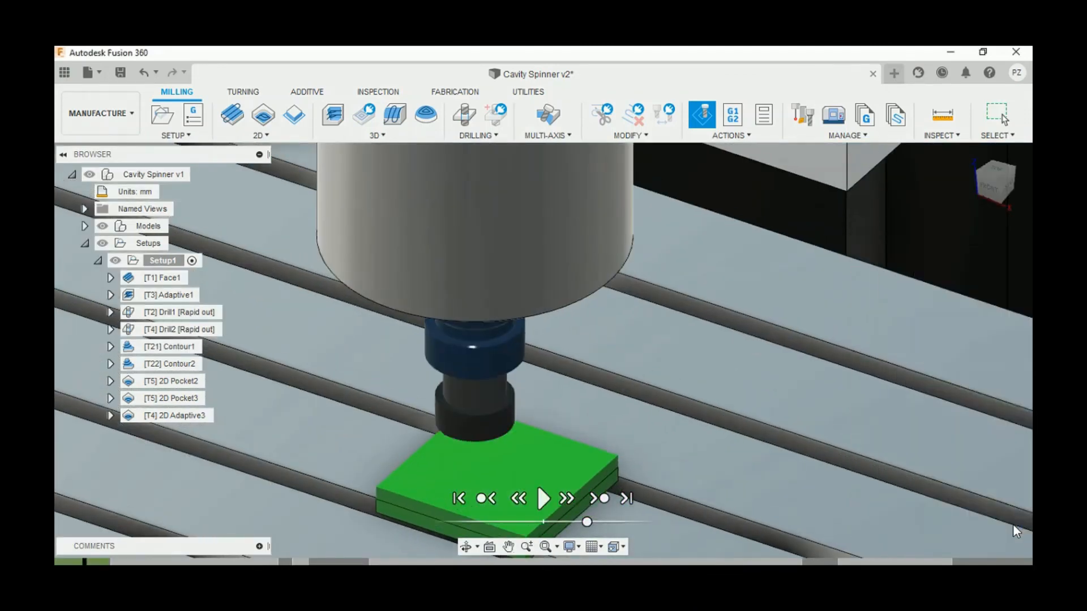